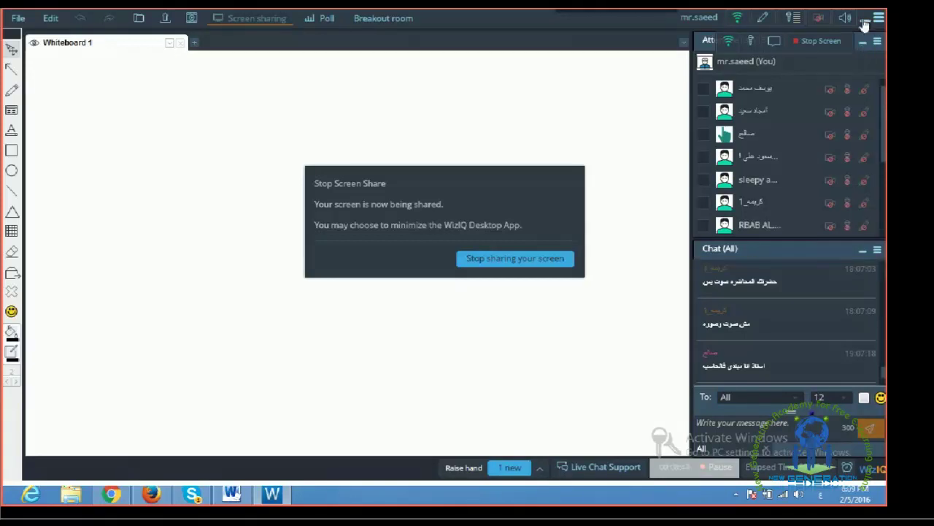
- Minimize the WizIQ window, dismiss the web notification and check the class chat messages
left_click(865, 23)
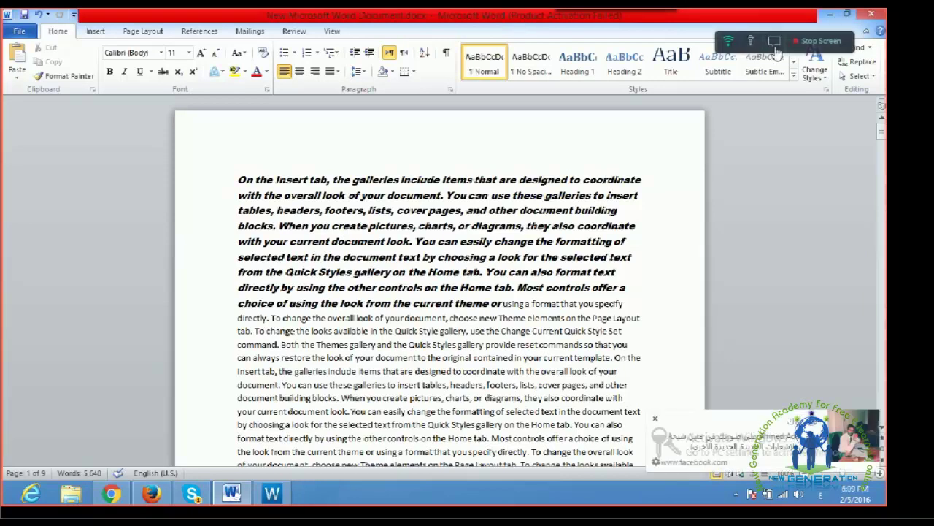
left_click(656, 420)
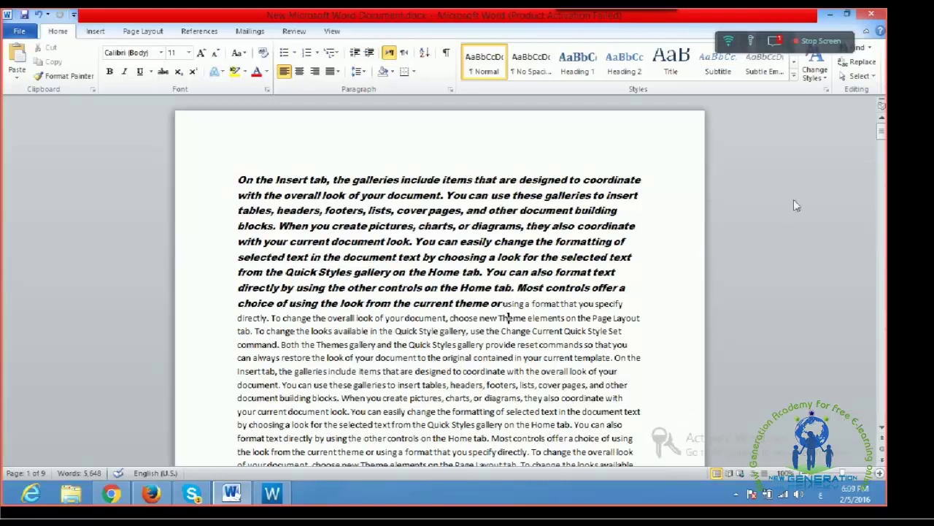
left_click(775, 44)
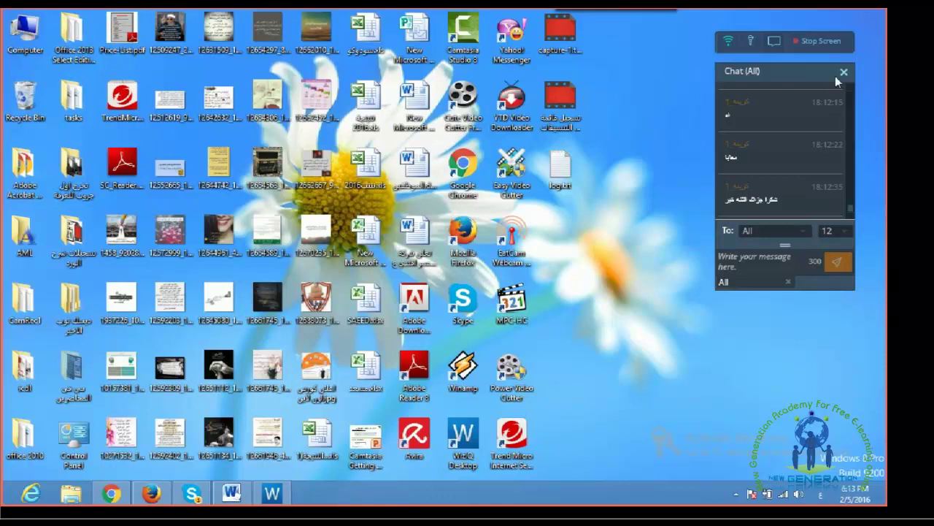
left_click(775, 44)
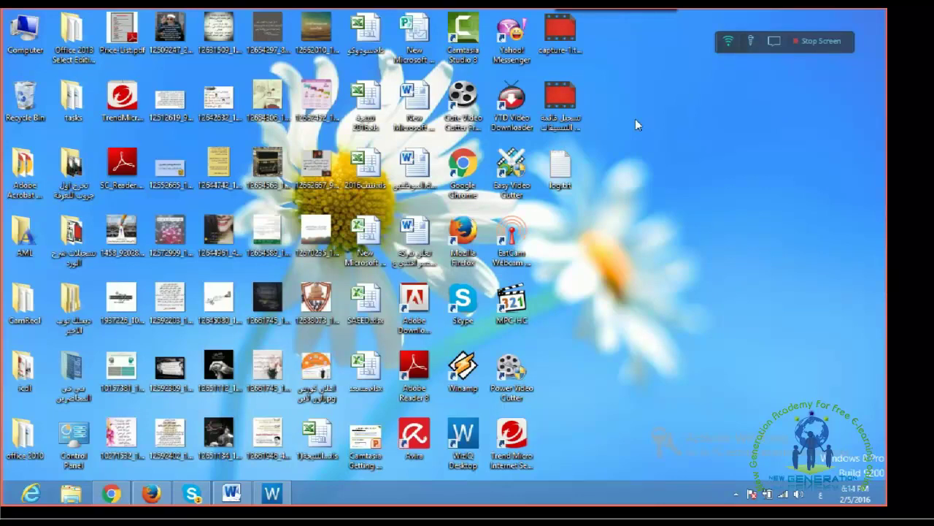
- Create a new Microsoft Word document on the desktop named المرتبات
left_click(407, 134)
right_click(635, 117)
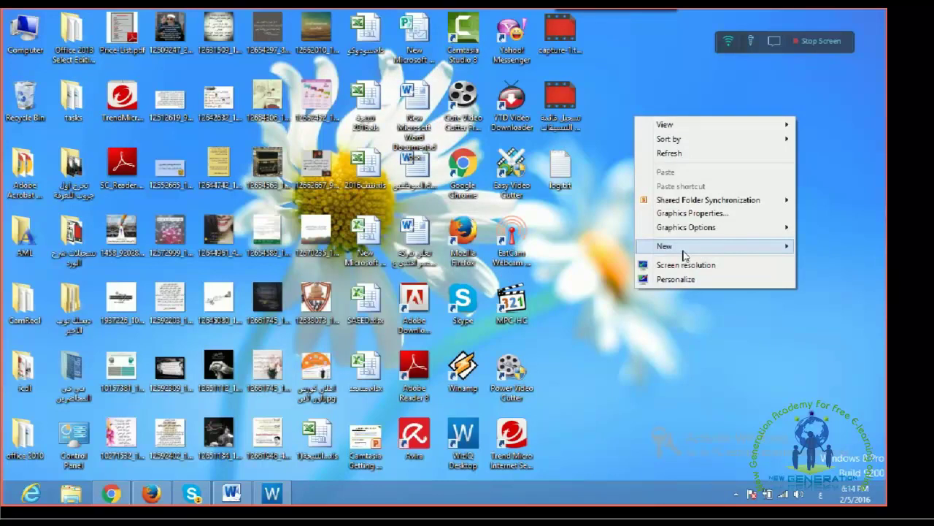
mouse_move(685, 254)
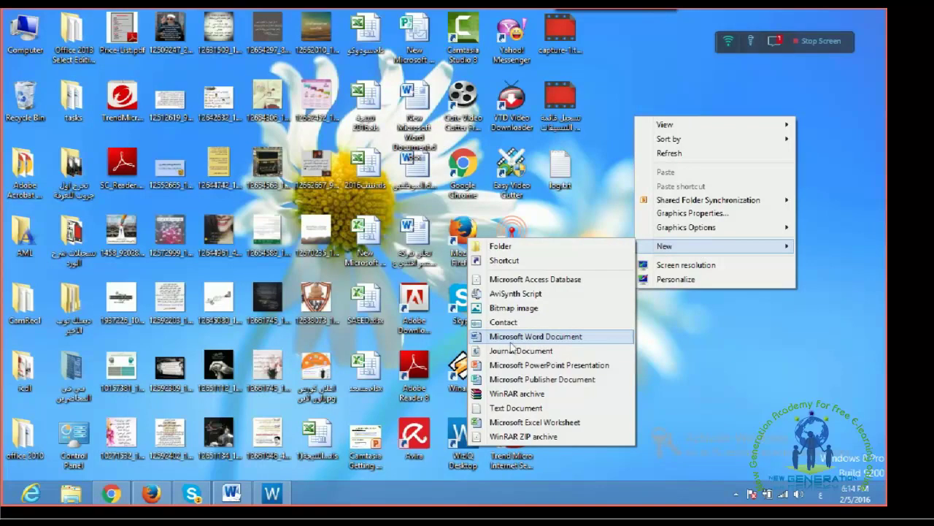
left_click(552, 340)
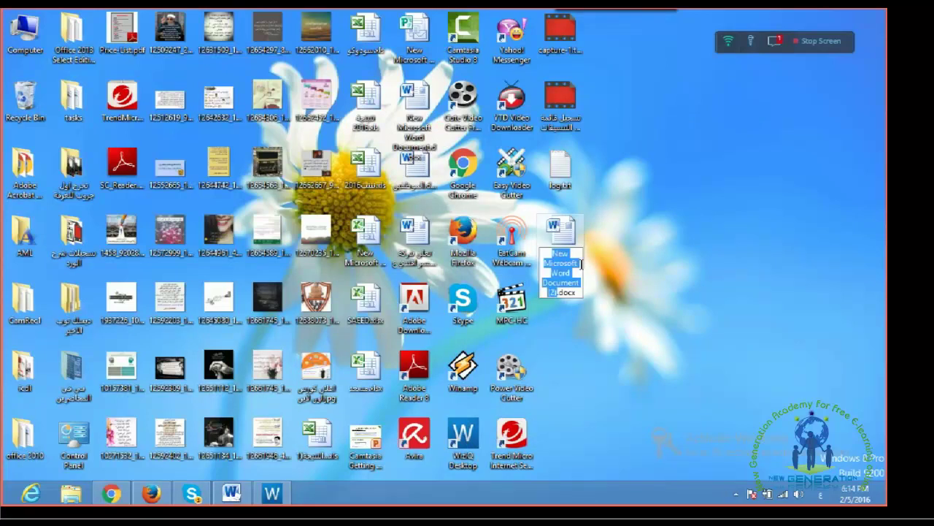
type("المرتبات")
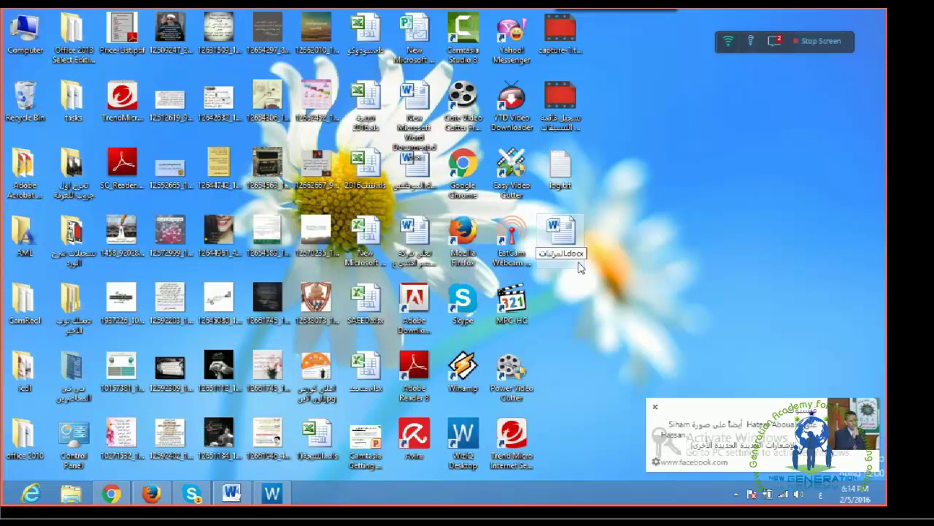
key("Return")
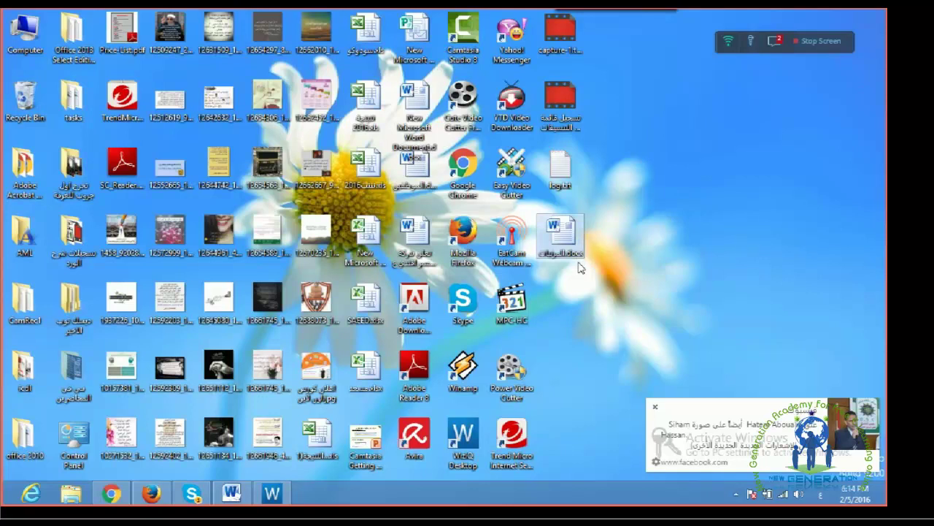
- Open the المرتبات document in Word and check the class chat for new messages
left_click(773, 42)
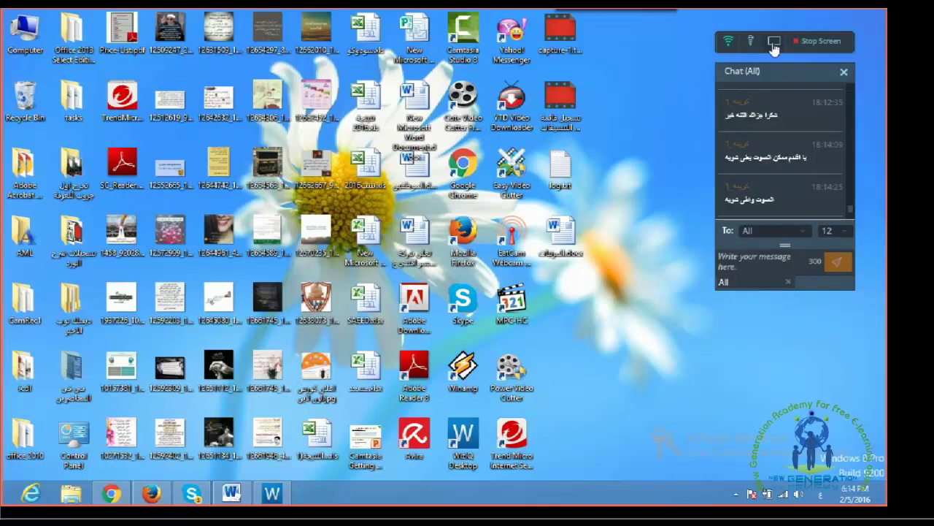
left_click(773, 44)
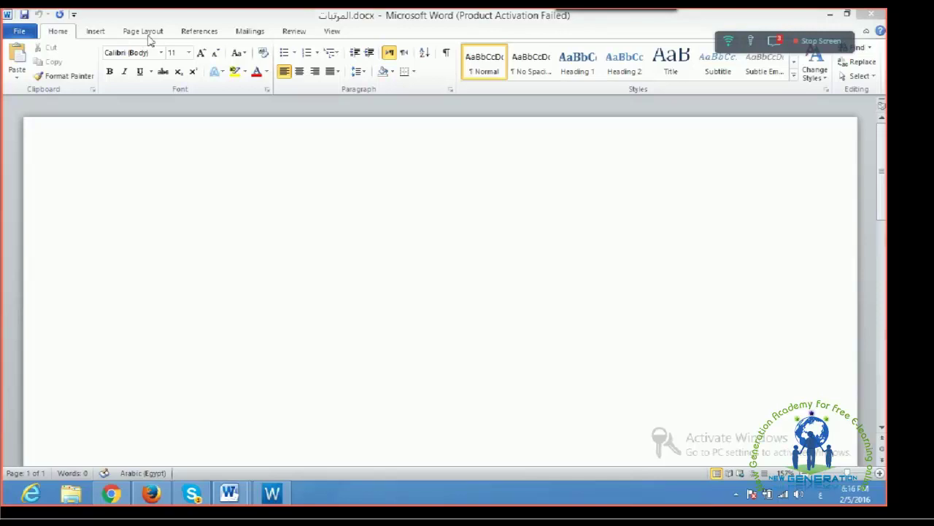
left_click(774, 44)
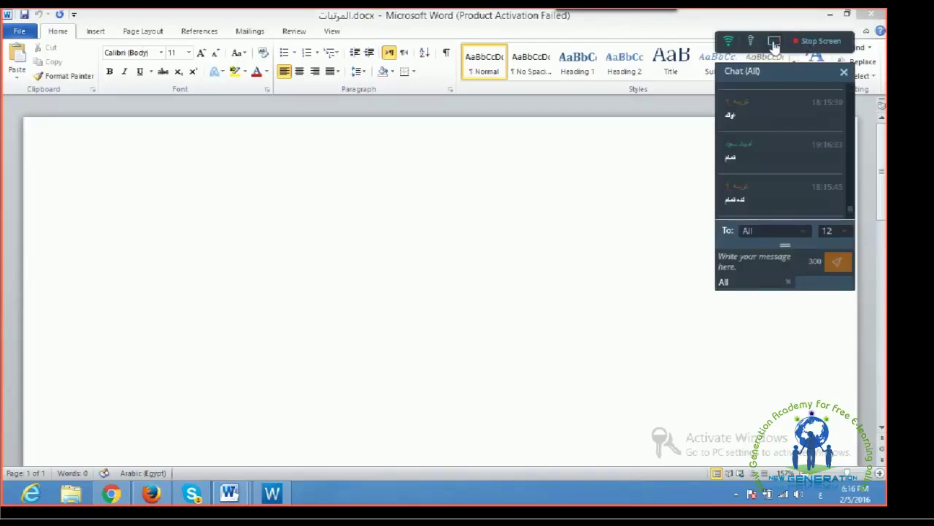
- Examine the available insert, page layout and view commands, then return to the home commands
left_click(91, 41)
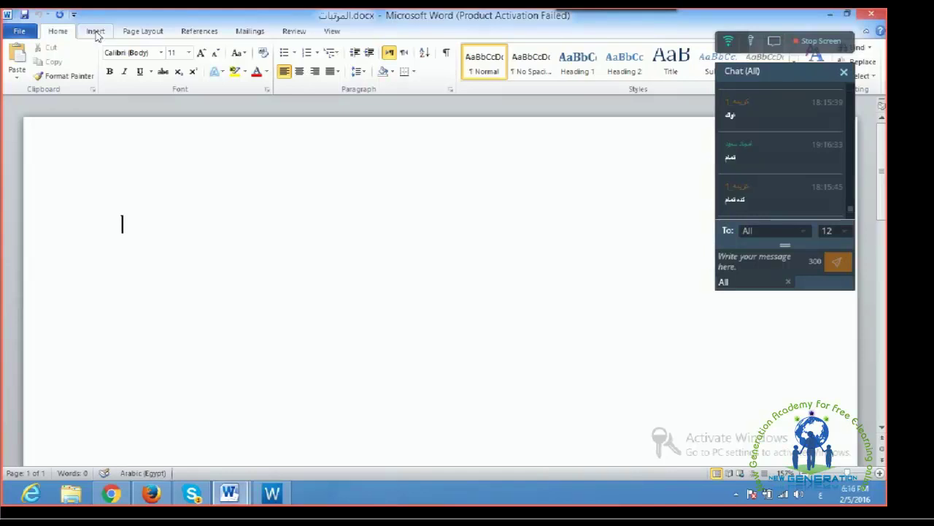
left_click(97, 33)
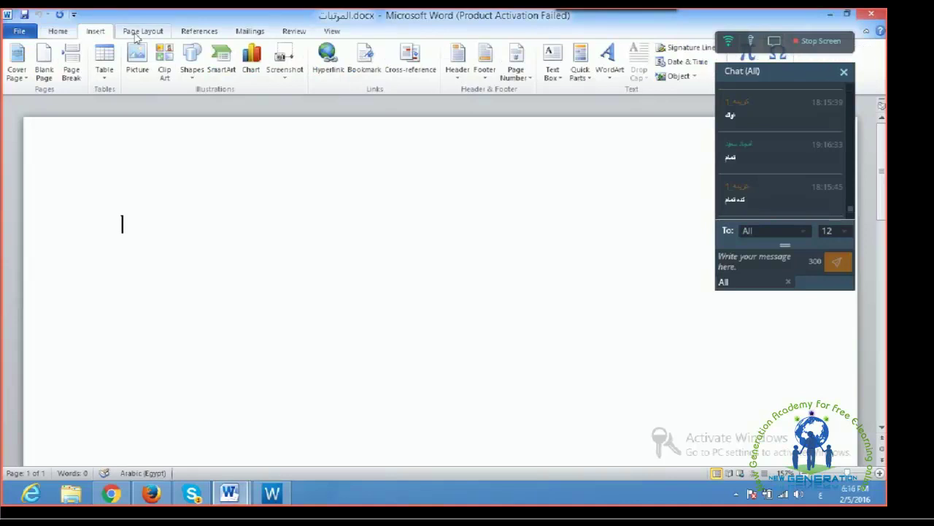
left_click(137, 34)
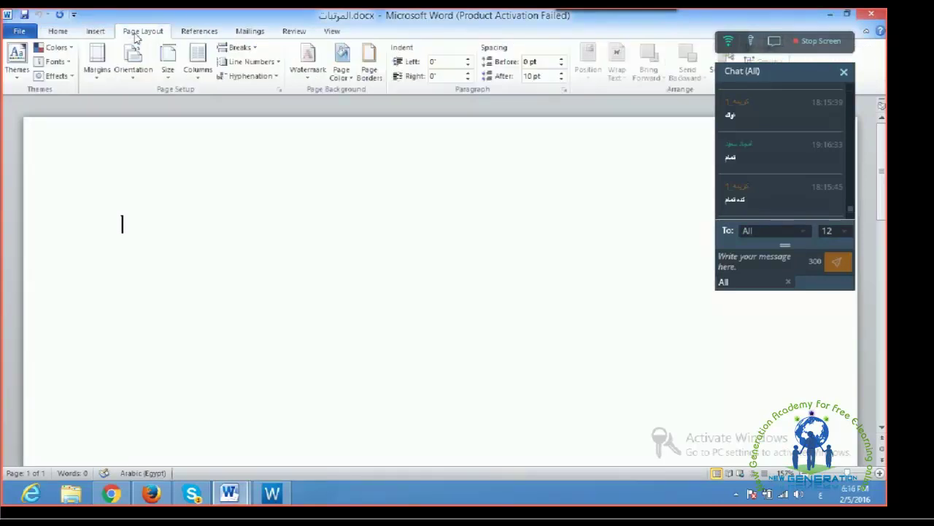
left_click(333, 33)
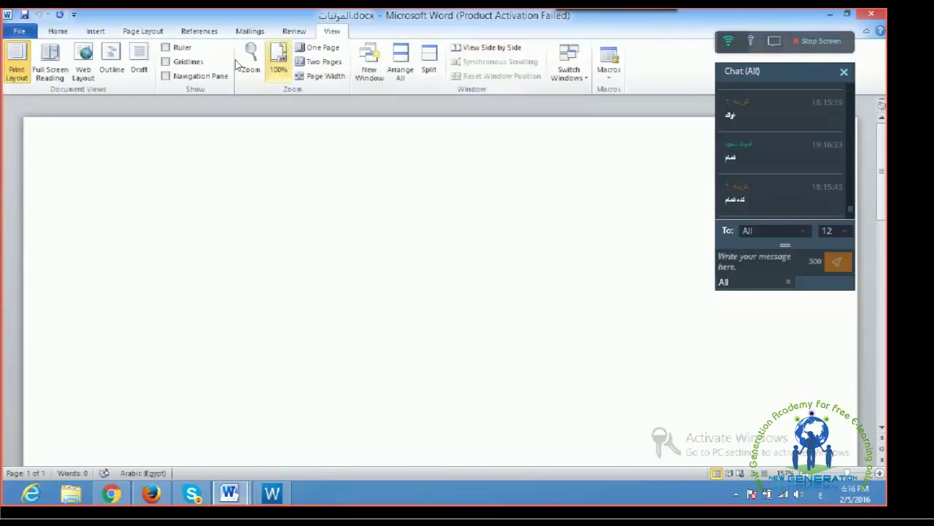
left_click(58, 32)
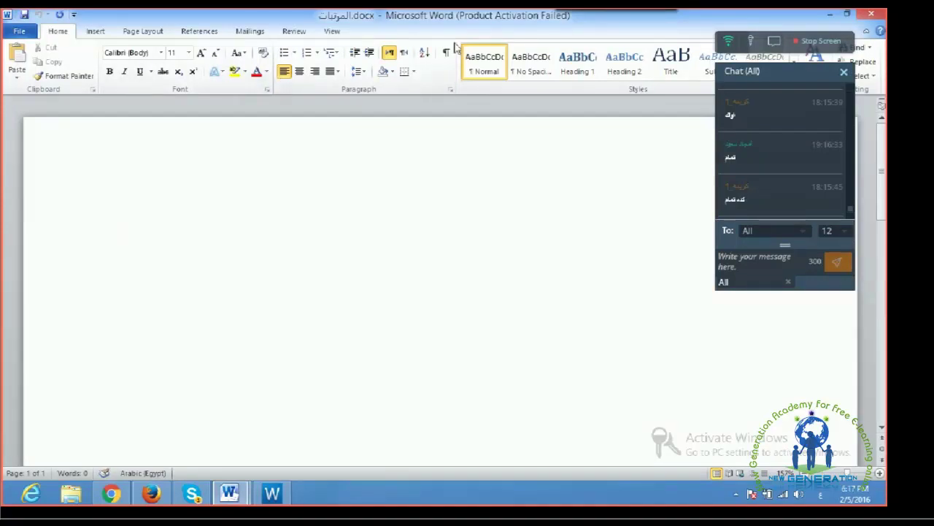
left_click(95, 33)
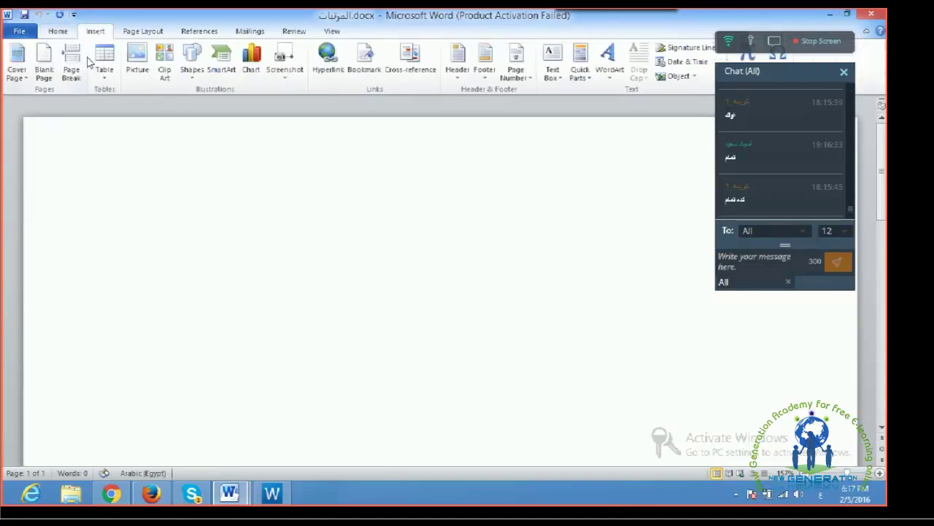
left_click(57, 31)
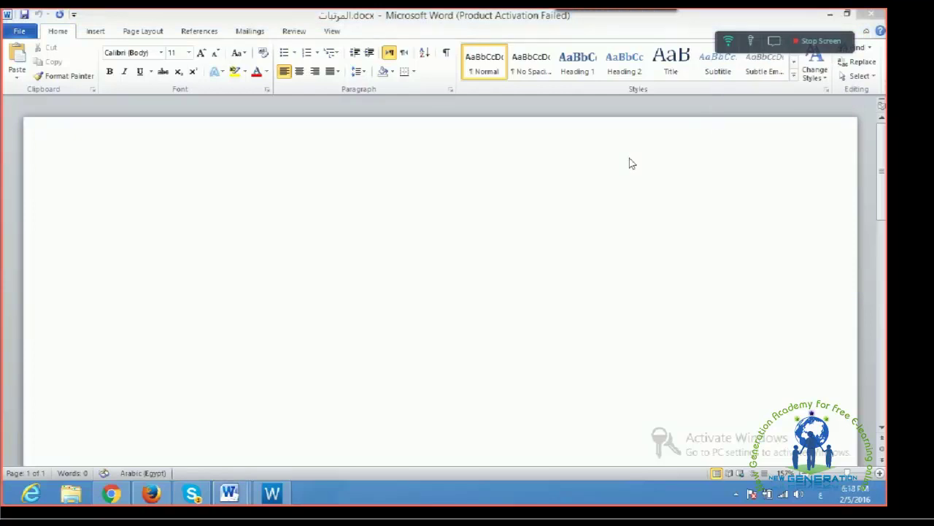
- Review the latest class chat messages, close the chat and place the cursor in the blank document
left_click(124, 234)
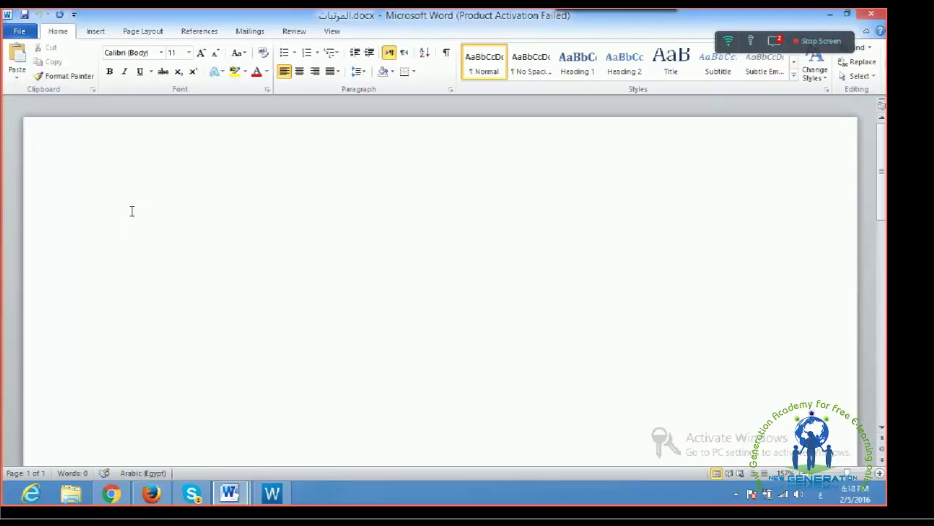
left_click(775, 41)
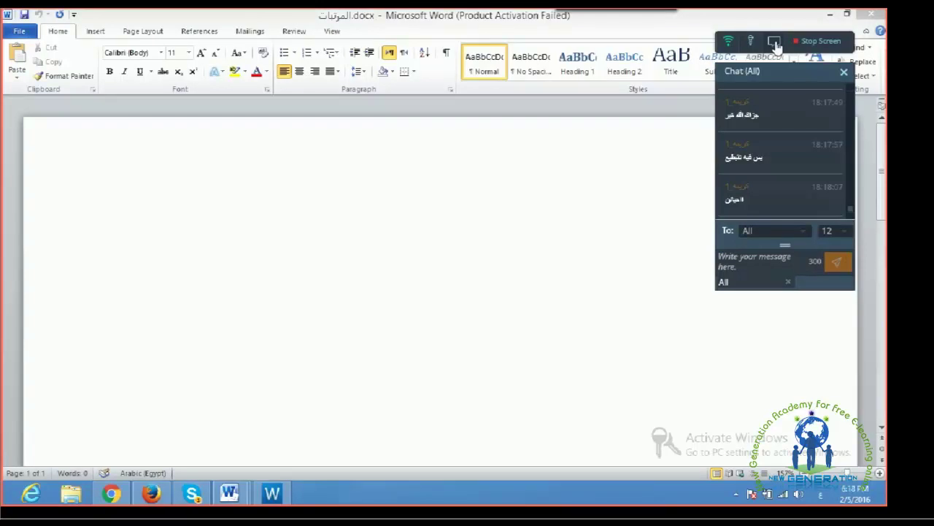
left_click(774, 42)
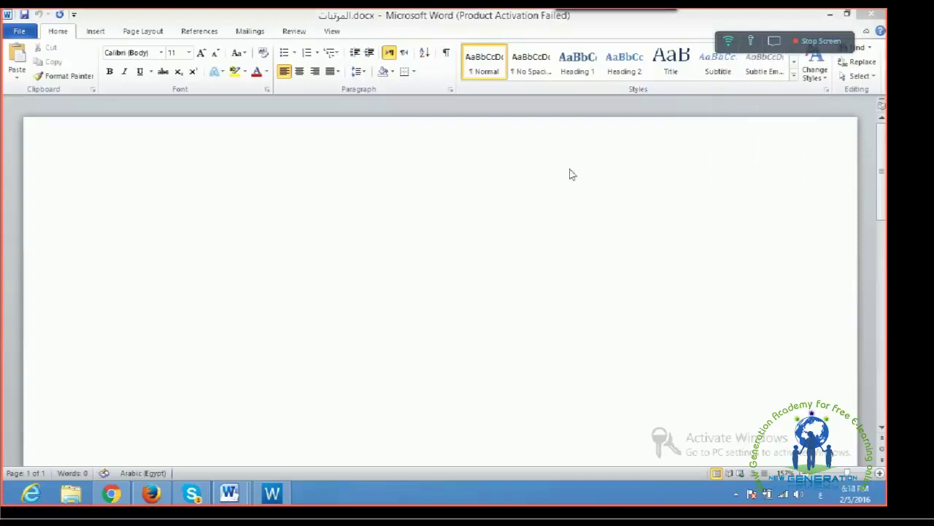
left_click(151, 196)
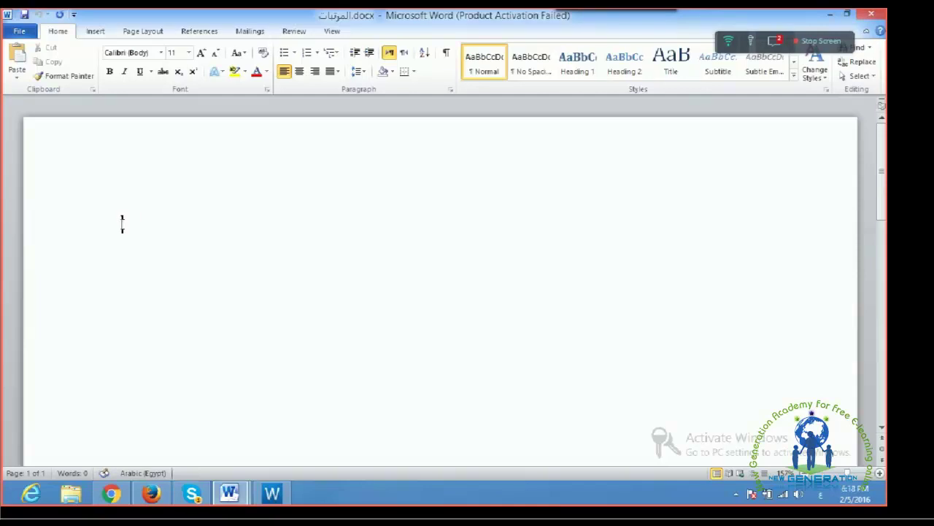
- Test the typing direction with نانا, erase it and set the paragraph direction to right-to-left
type("نانا")
key("BackSpace")
key("BackSpace")
key("BackSpace")
key("BackSpace")
key("ctrl+Shift_R")
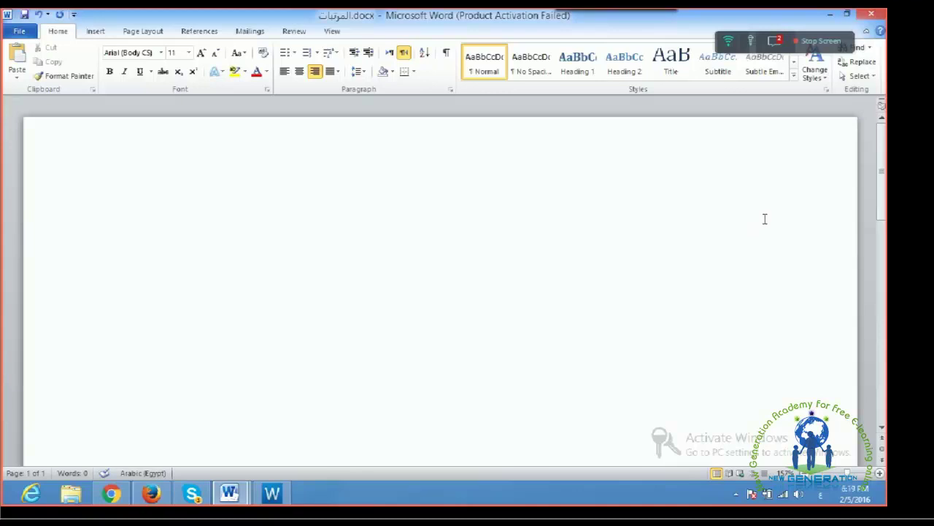
- Enter and erase the sample text ثاتة, and toggle the paragraph direction to left-to-right and back to right-to-left
type("ثاتة")
key("BackSpace")
key("BackSpace")
key("BackSpace")
key("BackSpace")
key("ctrl+shift")
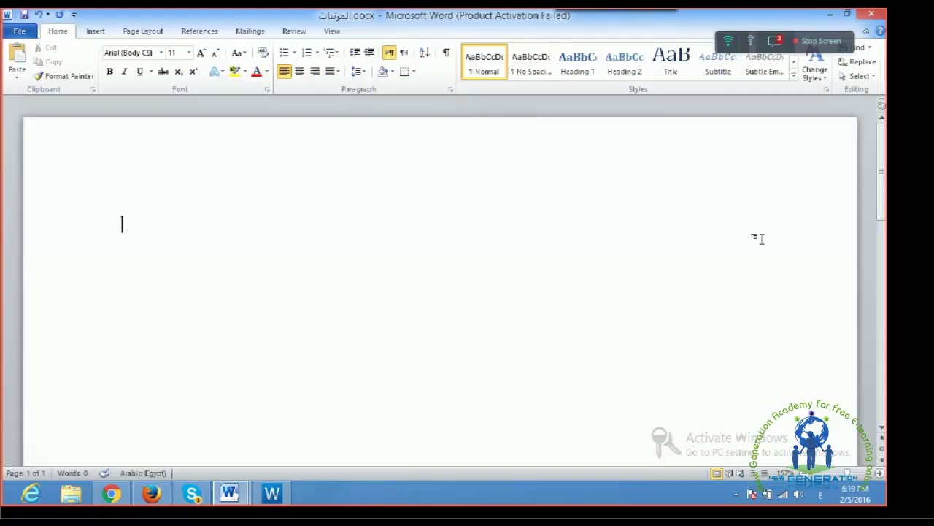
key("ctrl+shift")
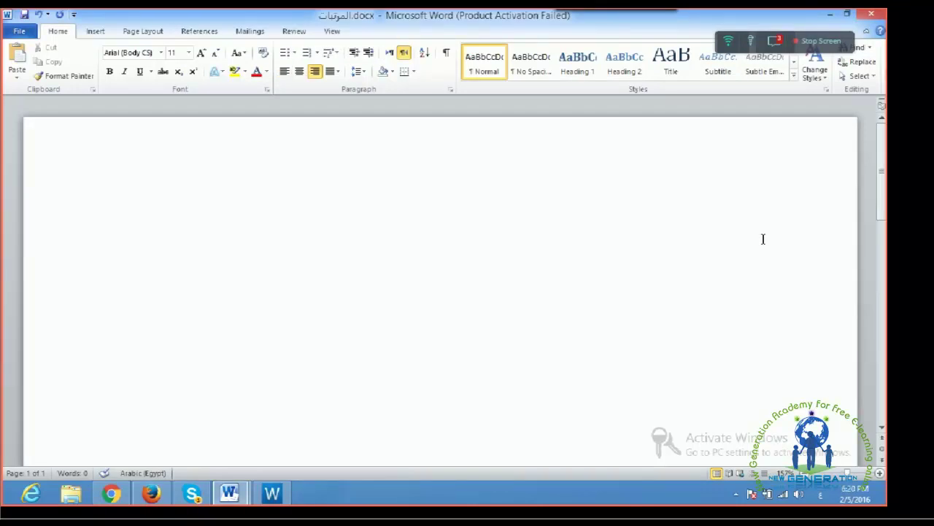
- Check the class chat, and enter a short Arabic sample word in the right-to-left paragraph and erase it
left_click(774, 41)
left_click(775, 43)
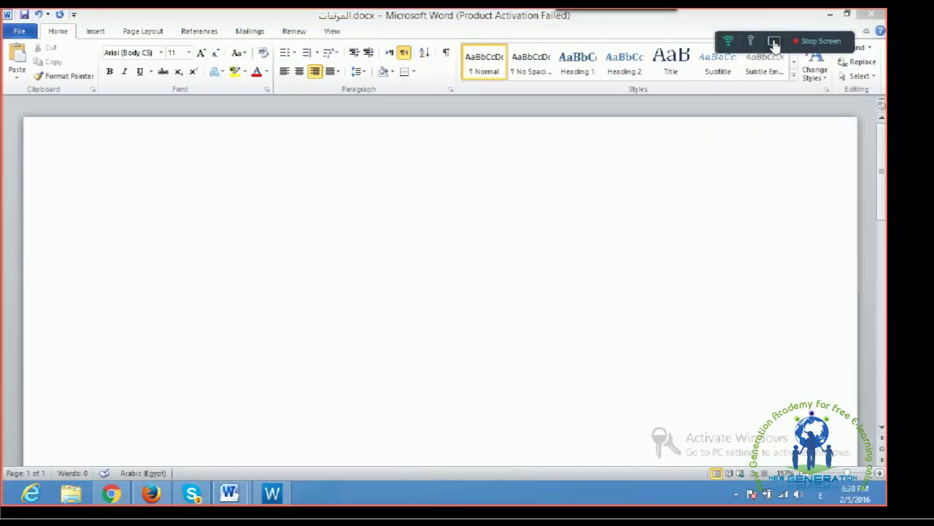
left_click(739, 219)
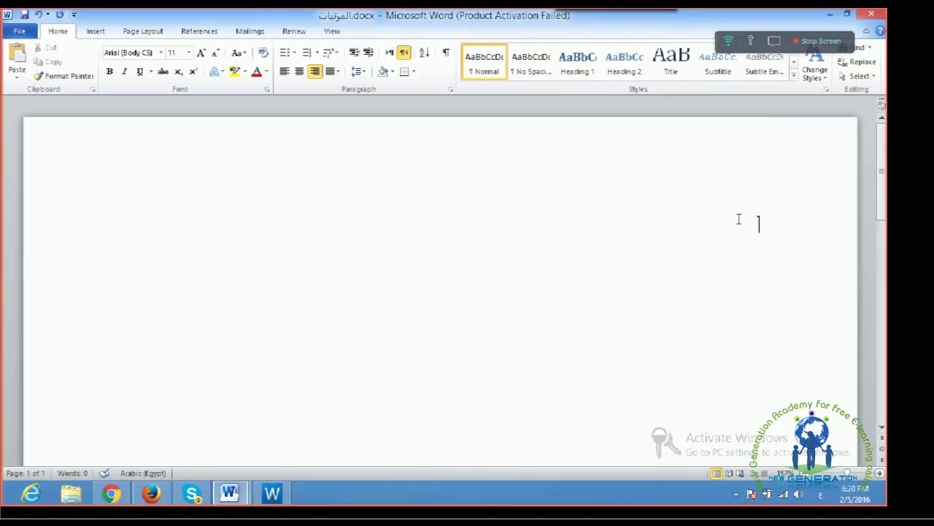
type("قاتقل")
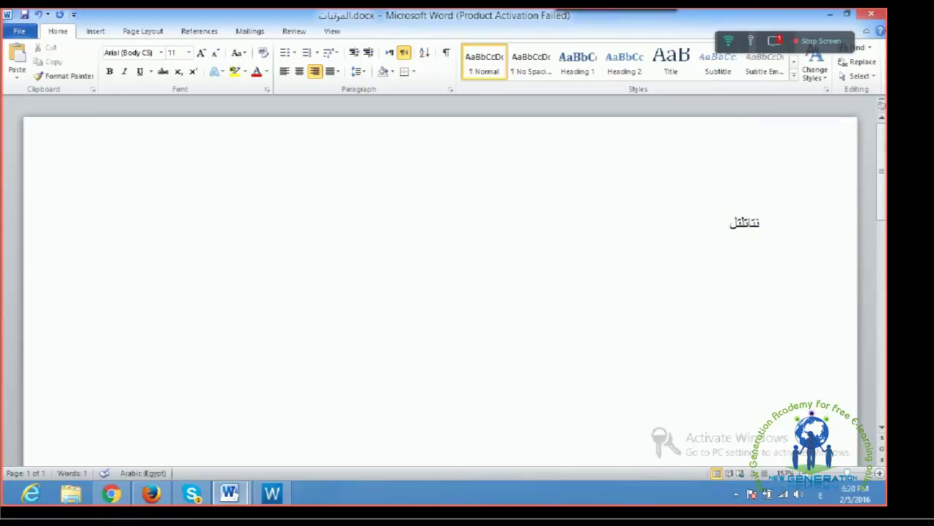
key("BackSpace")
key("BackSpace")
key("BackSpace")
key("BackSpace")
key("BackSpace")
key("BackSpace")
- Change the keyboard language to English and enter the sample text kkhkhj in the right-to-left paragraph
key("alt")
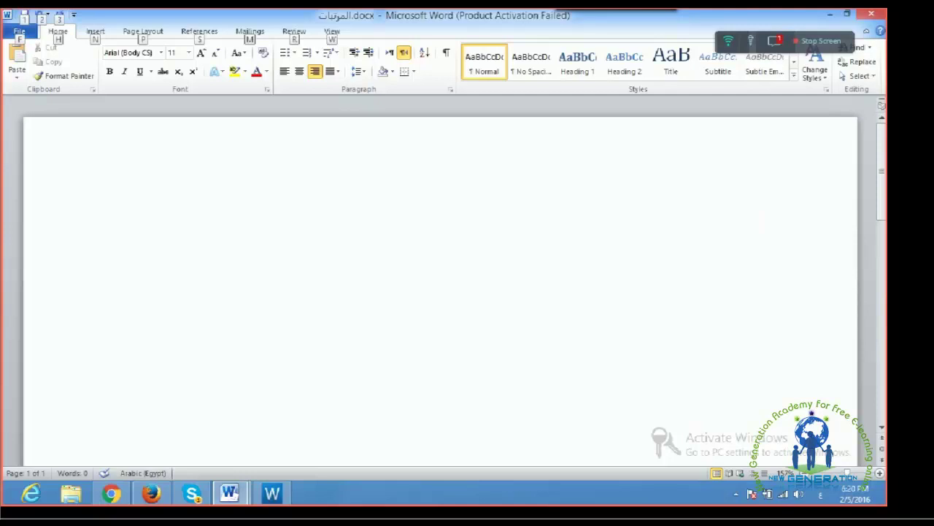
key("alt+shift")
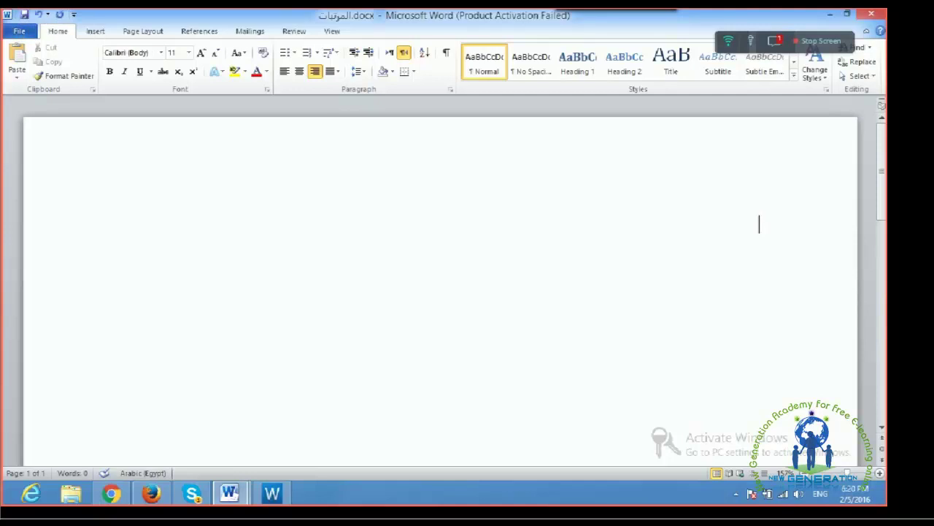
type("kkhkhj")
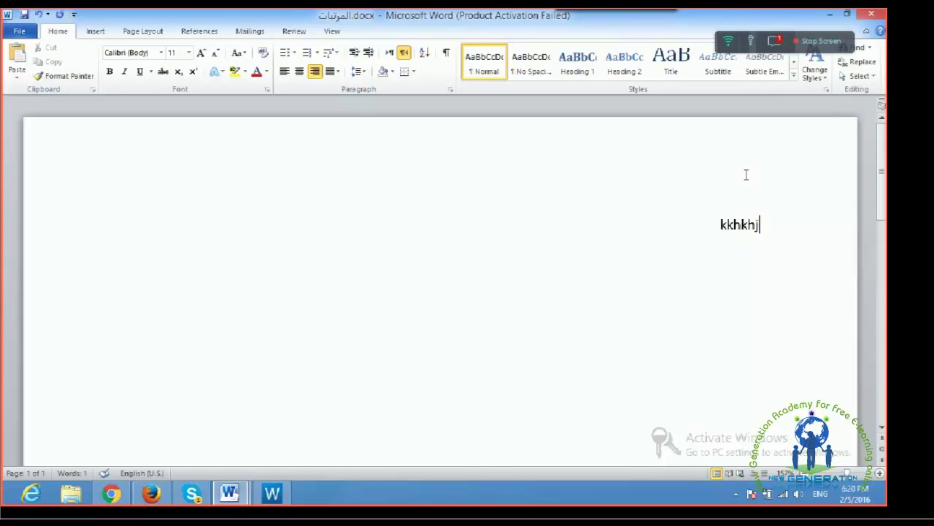
- Read the newest class chat messages and close the chat again
left_click(777, 44)
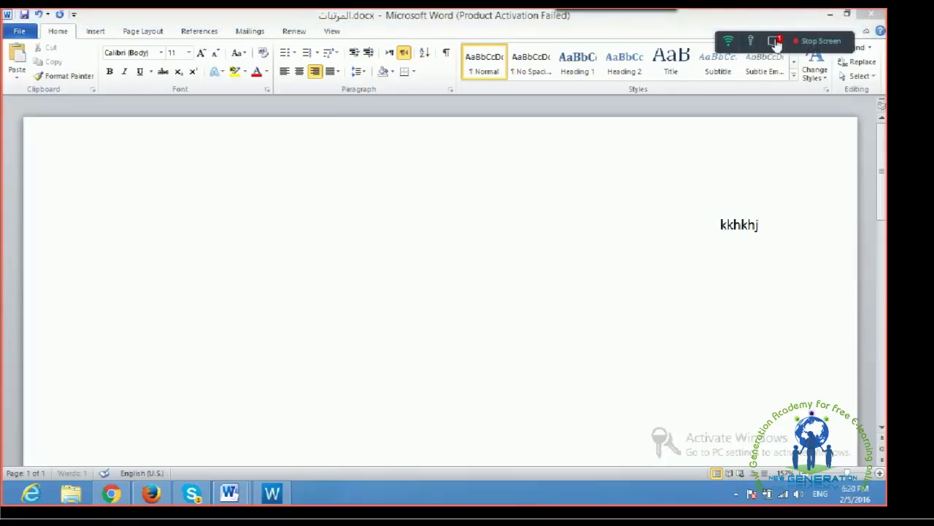
left_click(777, 43)
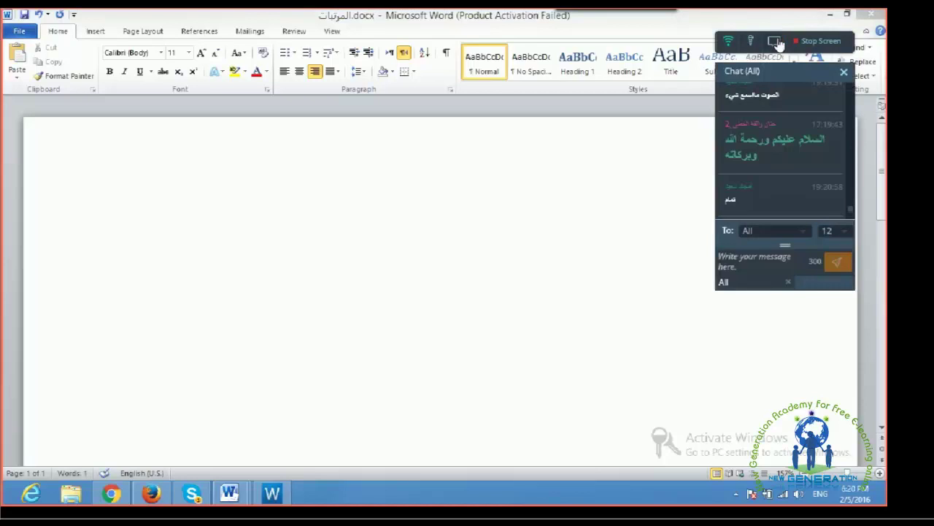
left_click(777, 44)
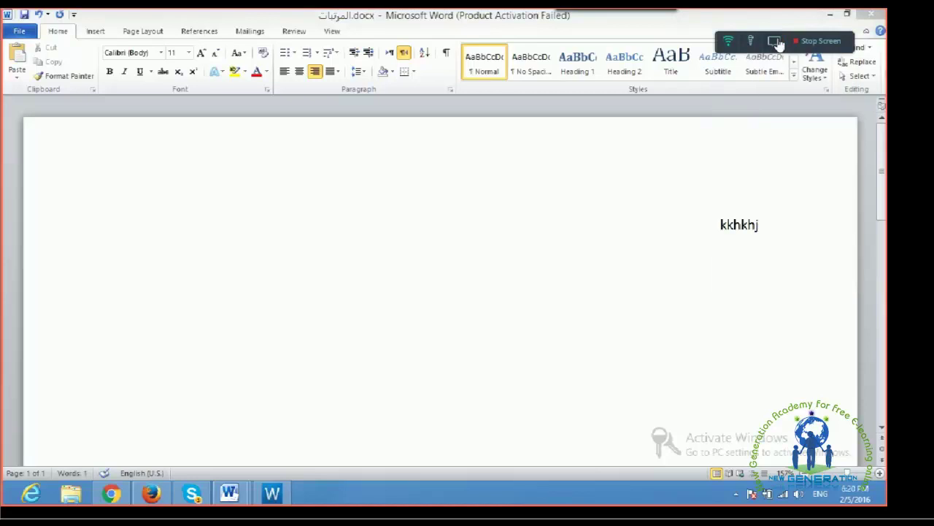
- Check the class chat, close it, and erase the sample text kkhkhj from the right-to-left paragraph
left_click(776, 44)
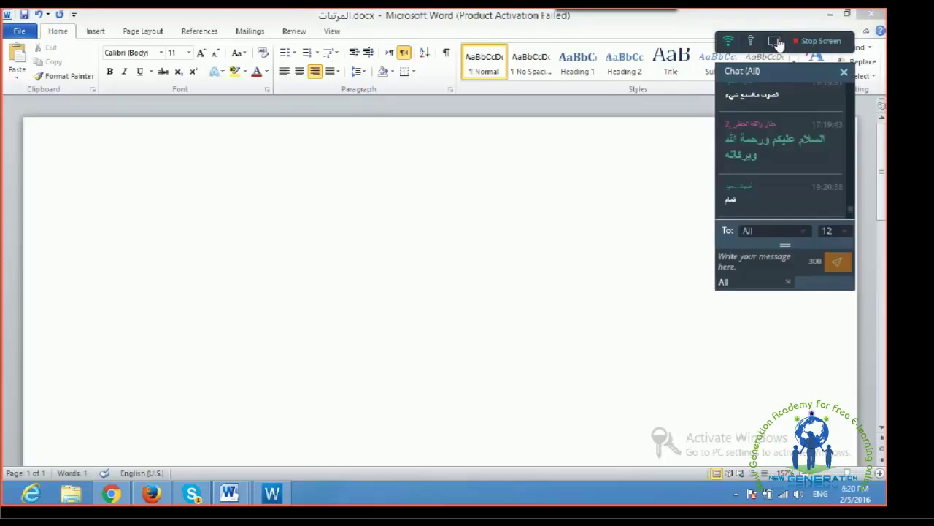
left_click(777, 42)
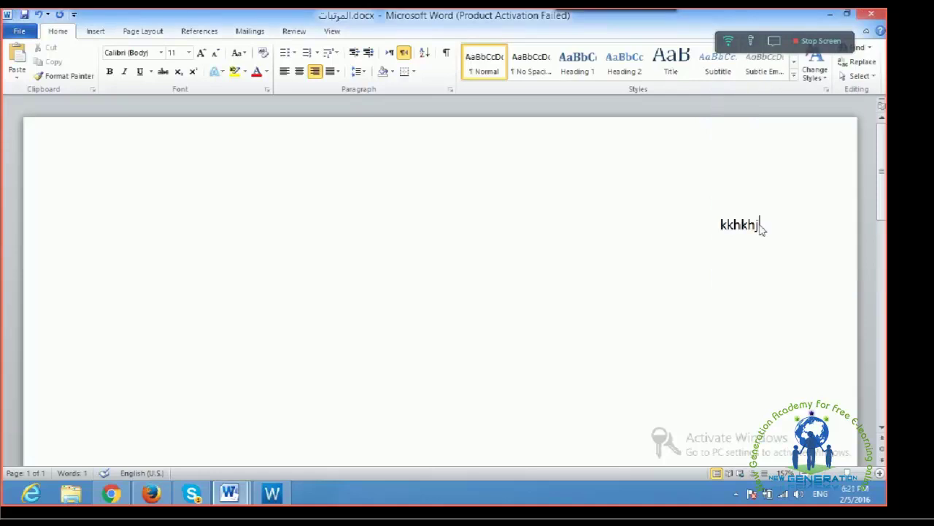
key("BackSpace")
key("BackSpace")
key("BackSpace")
key("BackSpace")
key("BackSpace")
key("BackSpace")
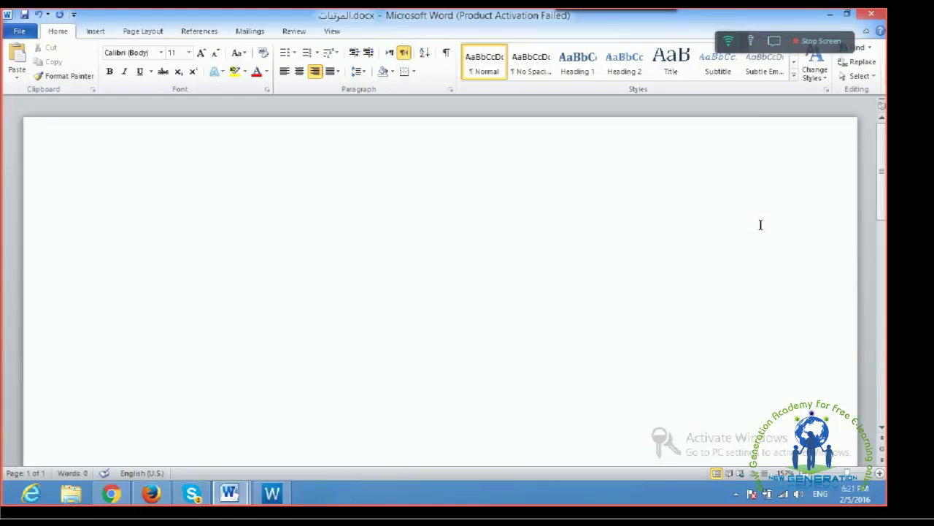
- Change the keyboard language to Arabic, enter and erase a short Arabic sample, and toggle the language to English and back to Arabic
key("alt+shift")
type("ق")
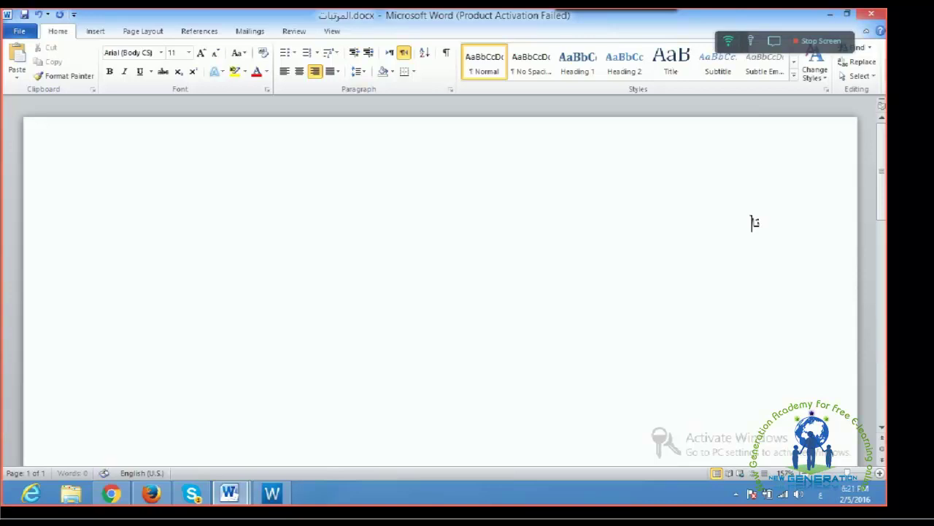
key("BackSpace")
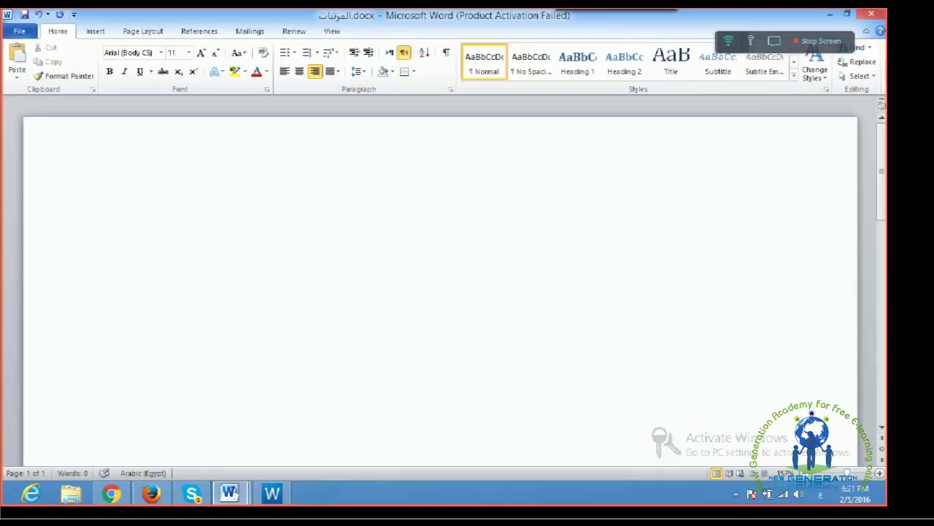
key("alt+shift")
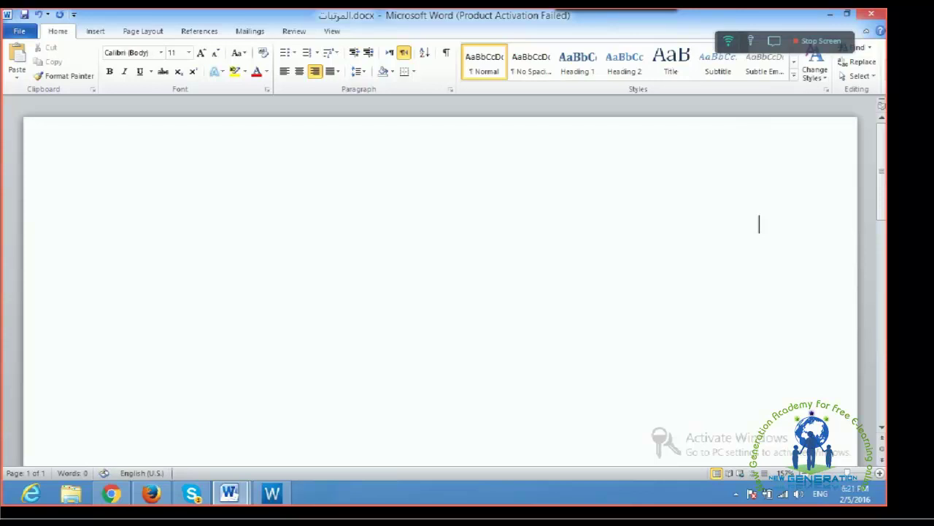
key("alt+shift")
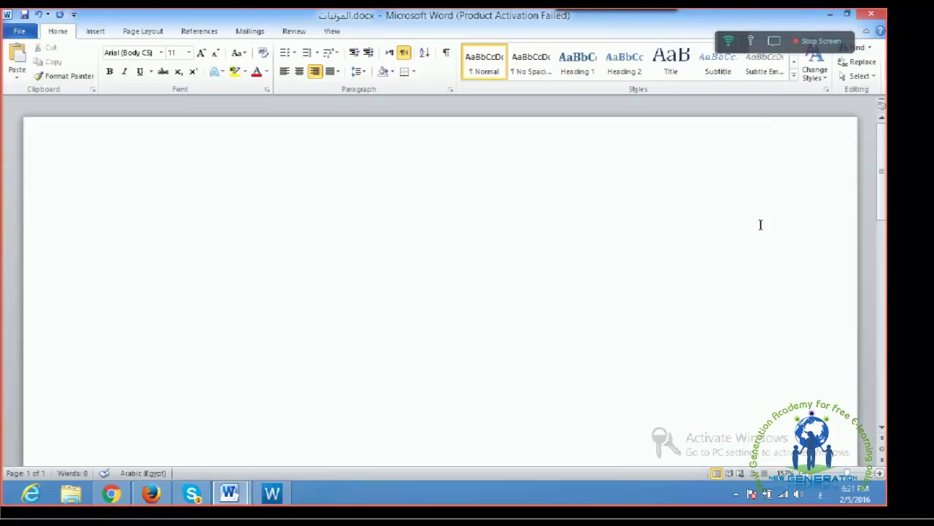
- Set the empty paragraph's direction to left-to-right and the keyboard language to English
key("ctrl+shift")
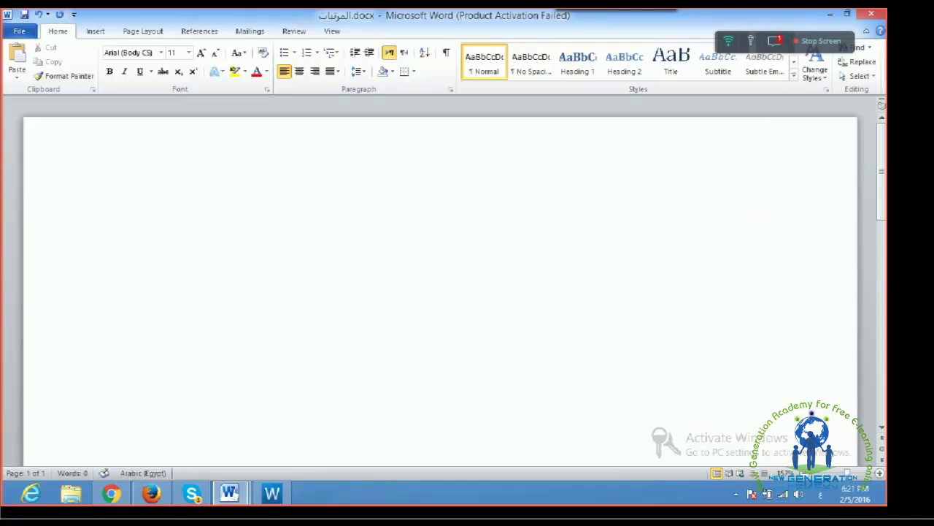
key("alt+shift")
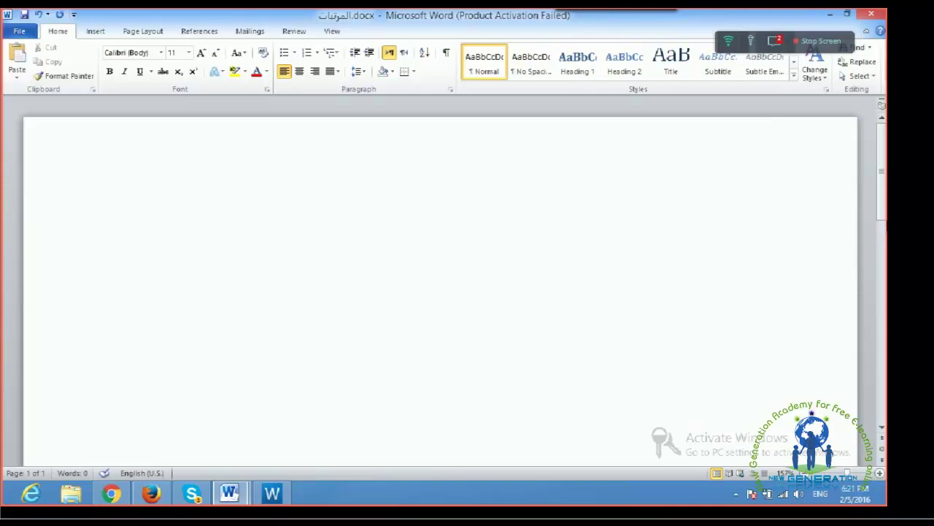
- Read the newest class chat messages, look at the WizIQ class window, and return to the Word document
left_click(775, 44)
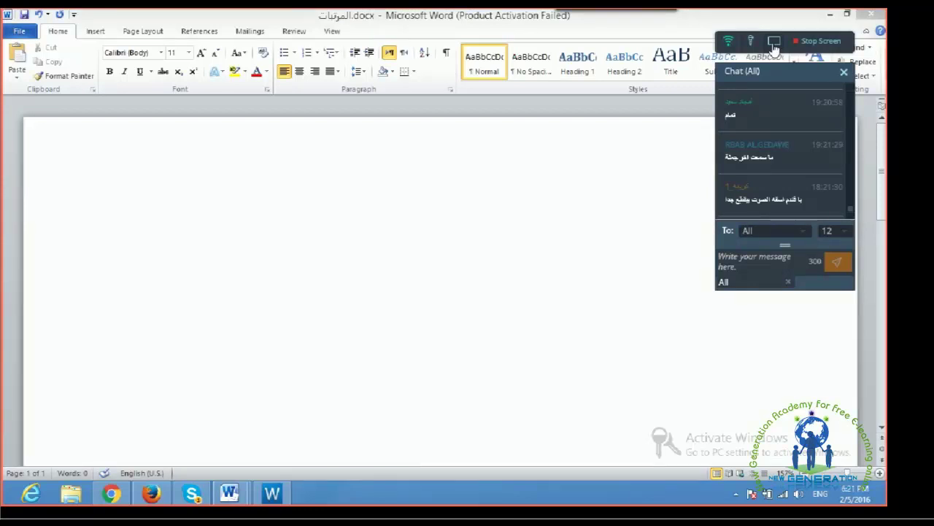
left_click(776, 43)
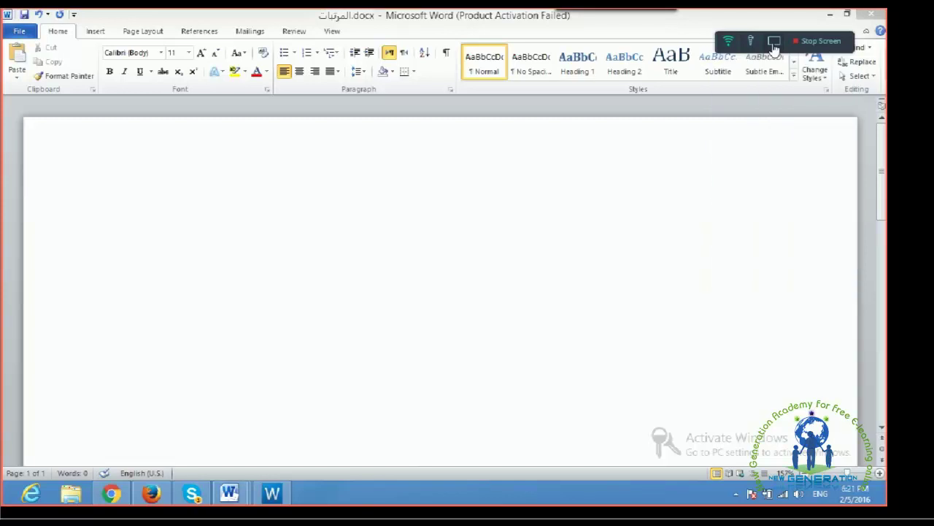
left_click(250, 195)
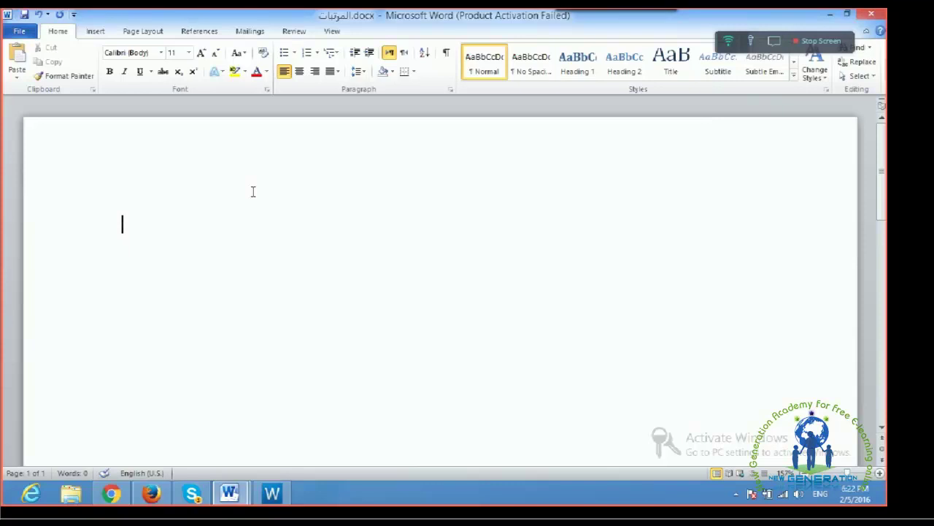
left_click(278, 495)
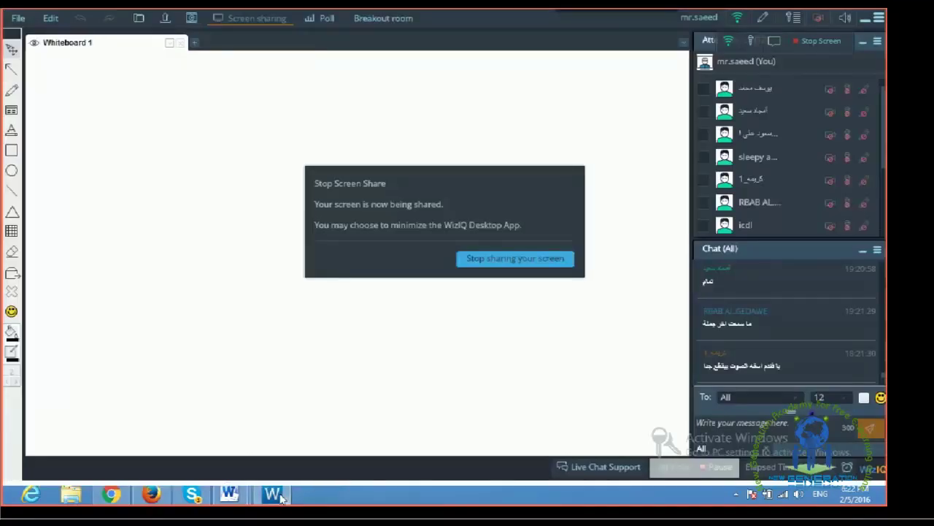
left_click(282, 496)
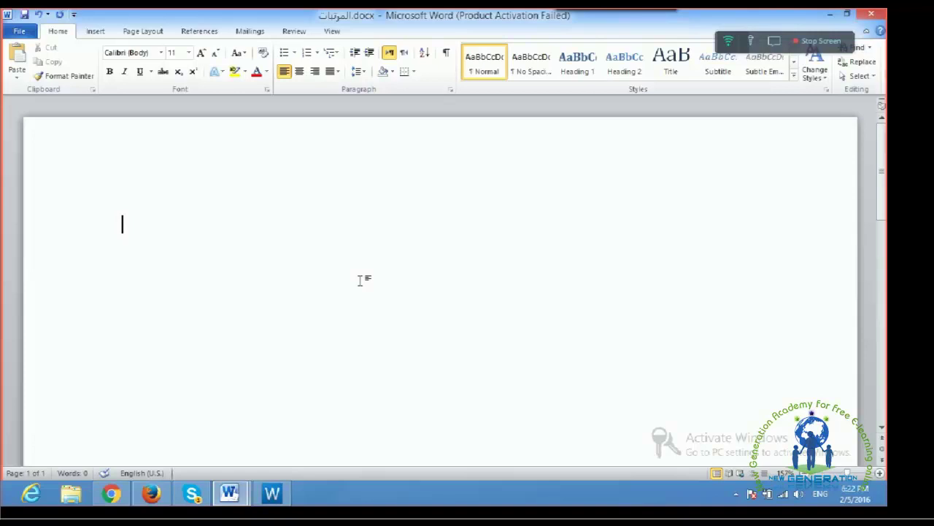
- Generate filler text with =rand(5,55), checking the class chat along the way, and undo and regenerate it from the same formula
type("=ra")
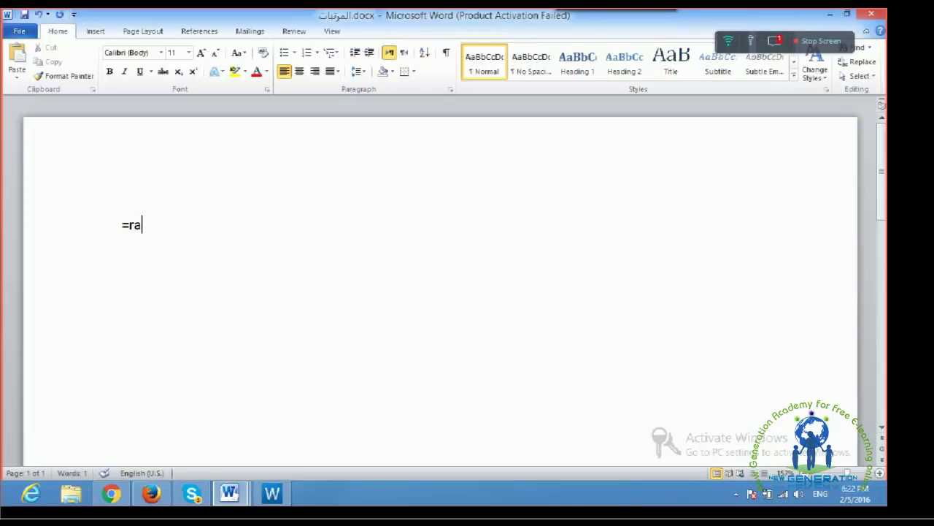
type("nd(5,55)")
left_click(775, 43)
left_click(776, 42)
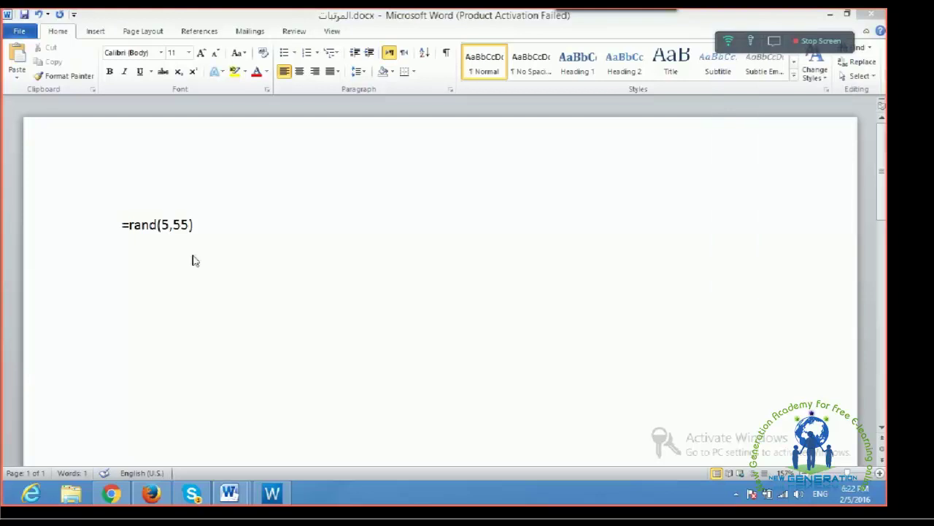
left_click(197, 230)
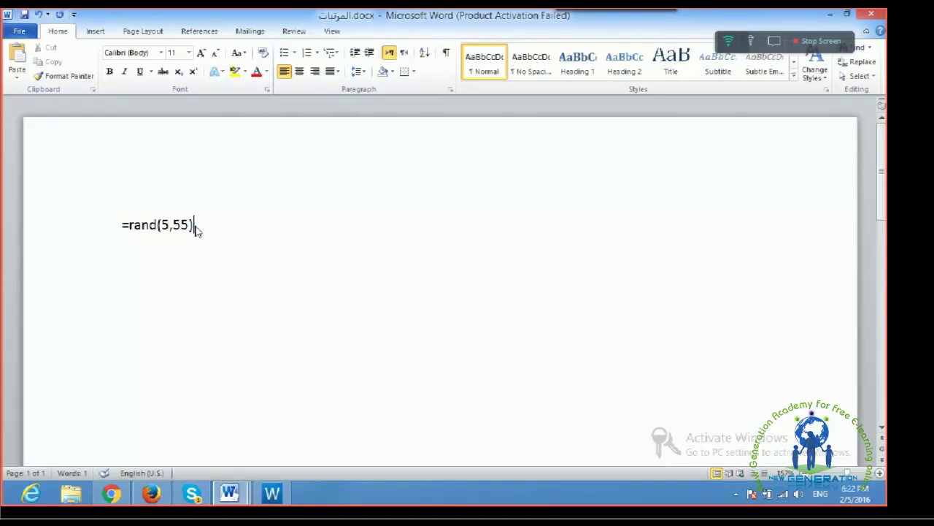
key("Return")
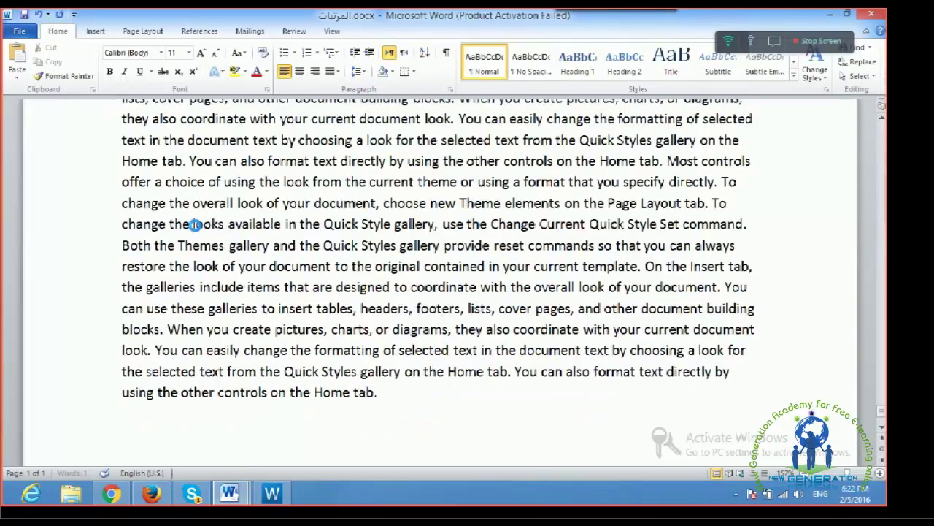
key("ctrl+z")
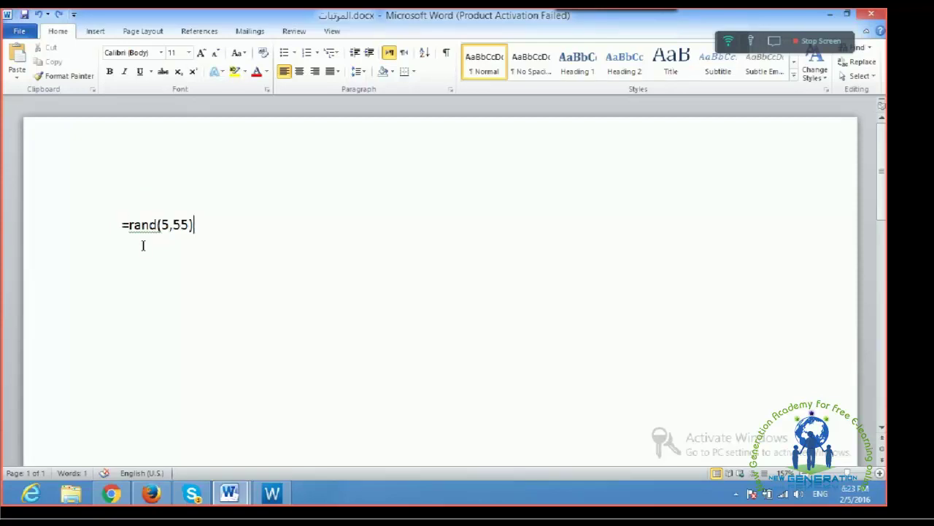
key("Return")
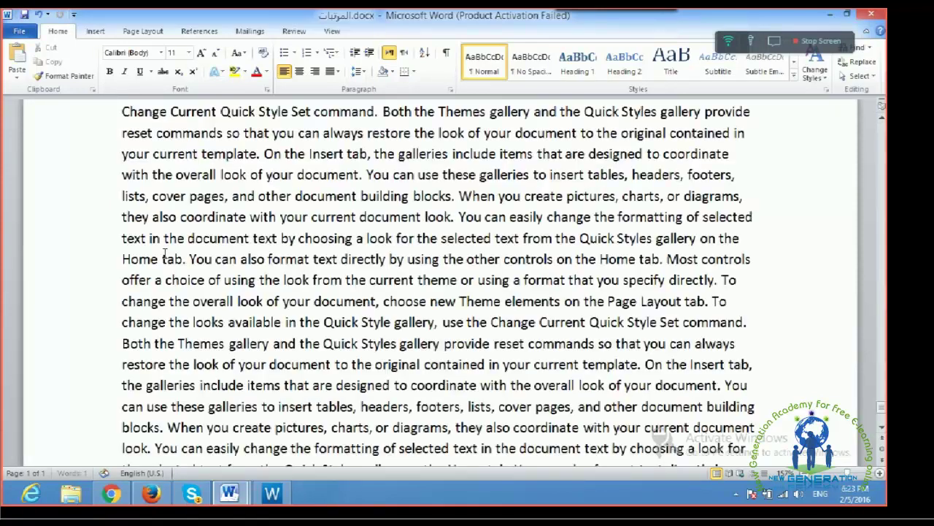
- Look through the pages of generated filler text, finishing at the beginning of the document
scroll(165, 253, "up", 3)
scroll(165, 253, "up", 3)
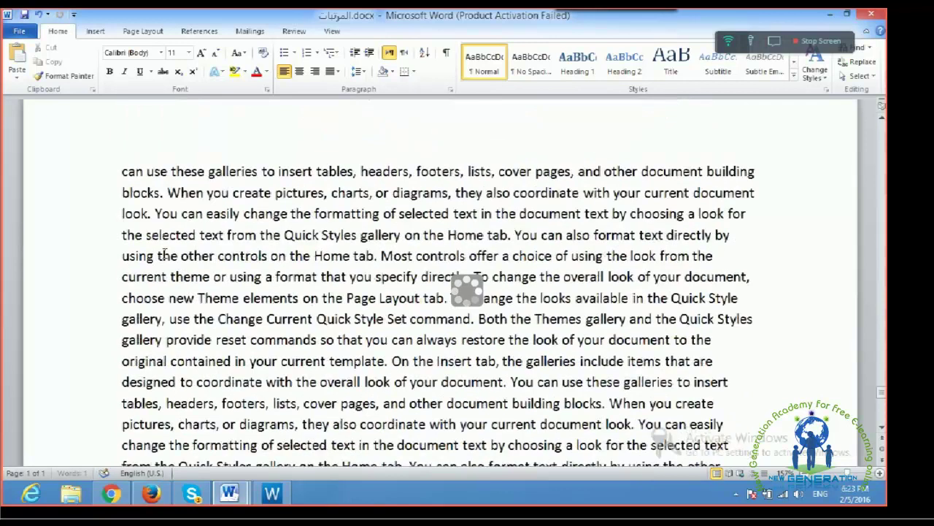
scroll(165, 253, "up", 2)
scroll(165, 254, "down", 5)
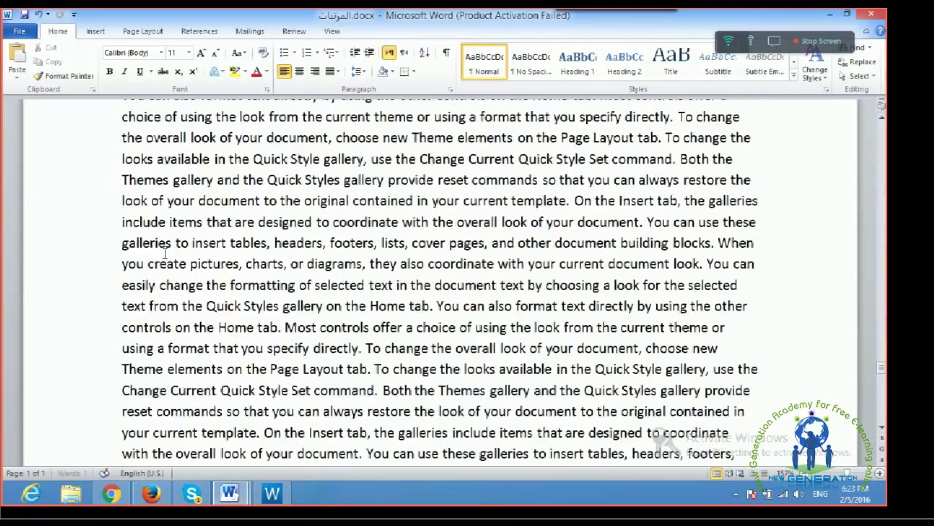
scroll(165, 253, "down", 15)
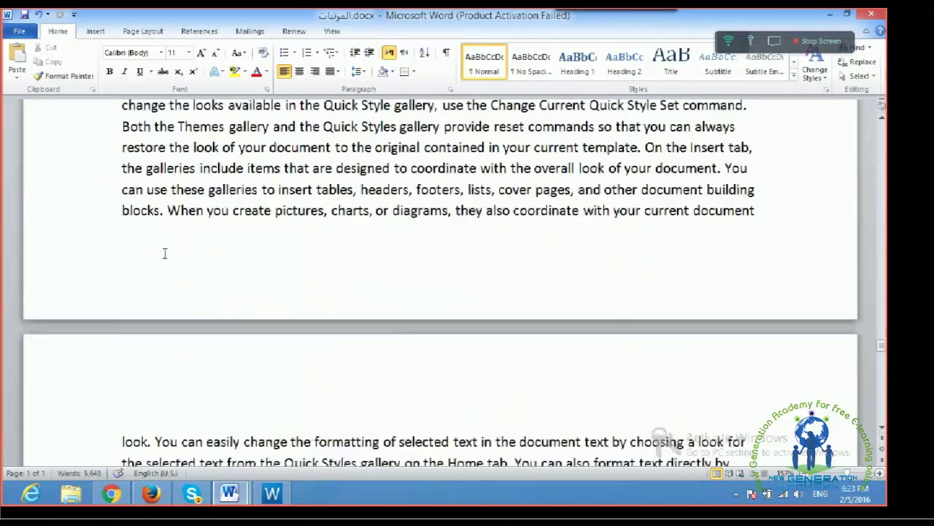
scroll(165, 254, "up", 5)
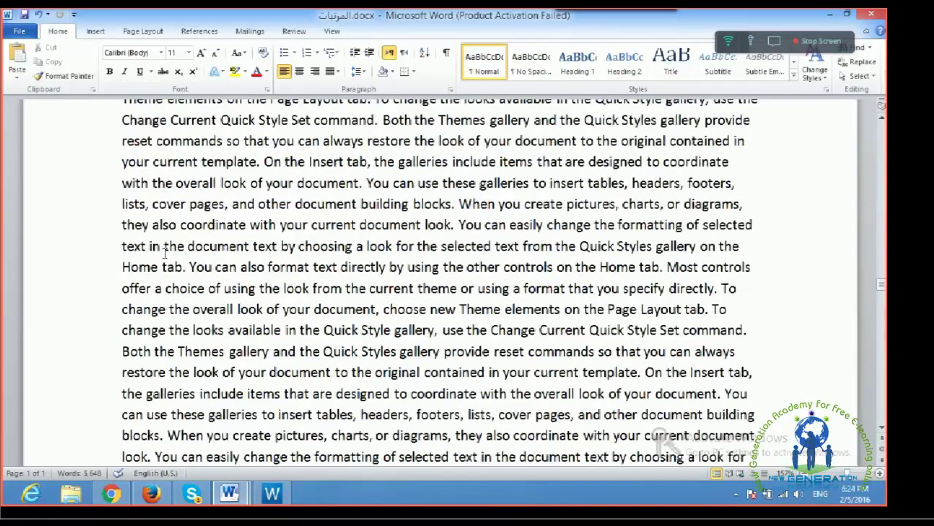
scroll(165, 252, "up", 5)
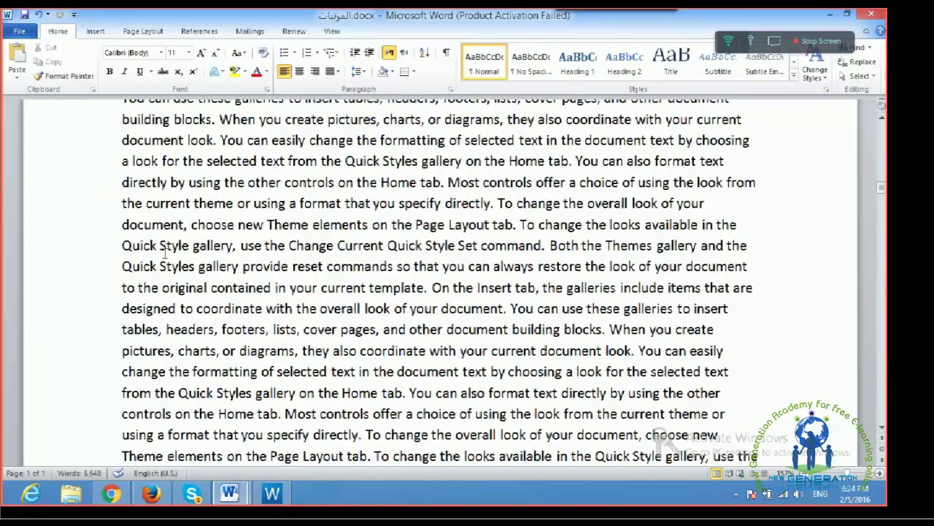
scroll(165, 253, "up", 5)
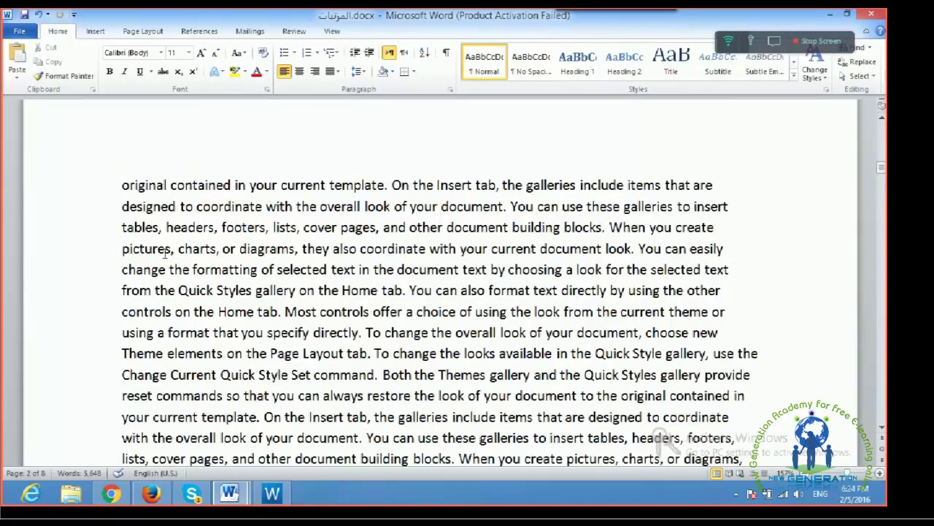
scroll(188, 294, "up", 10)
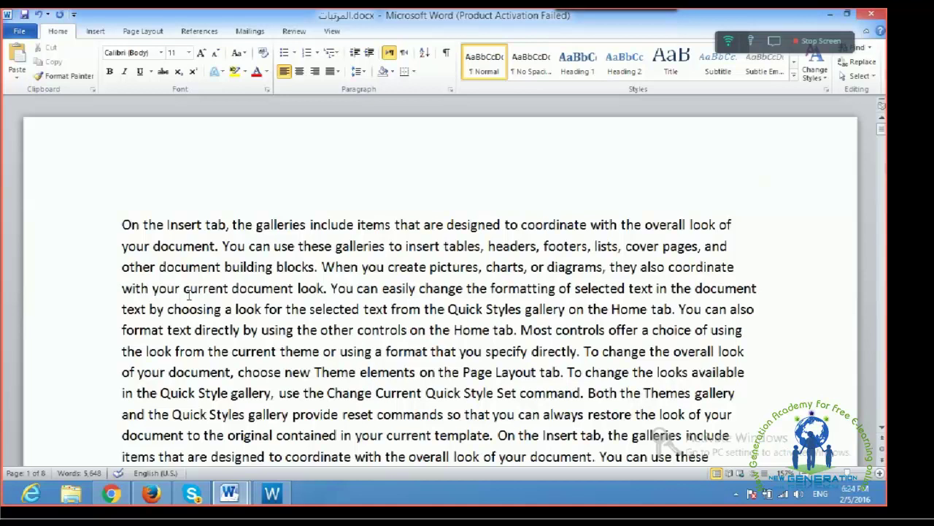
- Move the insertion point by character, to the line start, and line by line within the opening lines of the text
key("BackSpace")
key("Right")
key("Right")
key("Right")
key("Home")
key("Up")
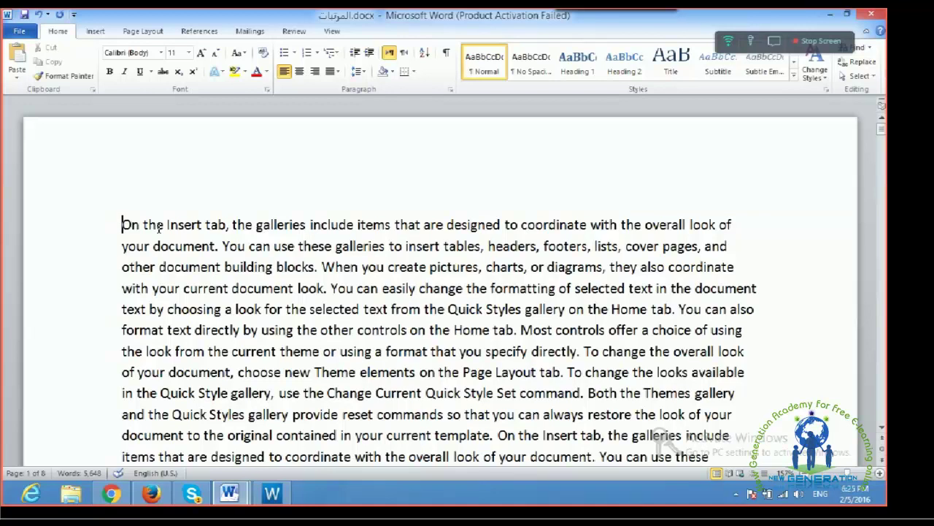
key("Down")
key("Down")
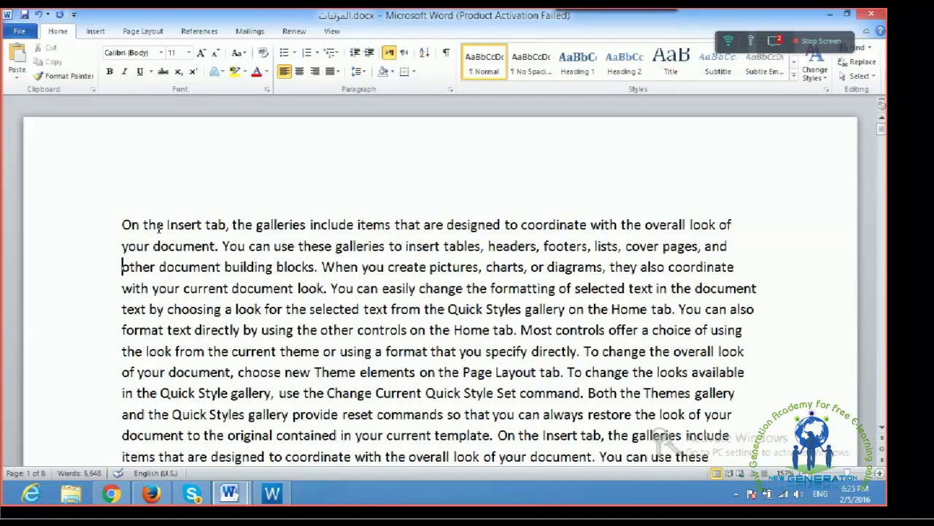
key("Up")
- Check the class chat, close it, and move the insertion point word by word along the first line
left_click(775, 42)
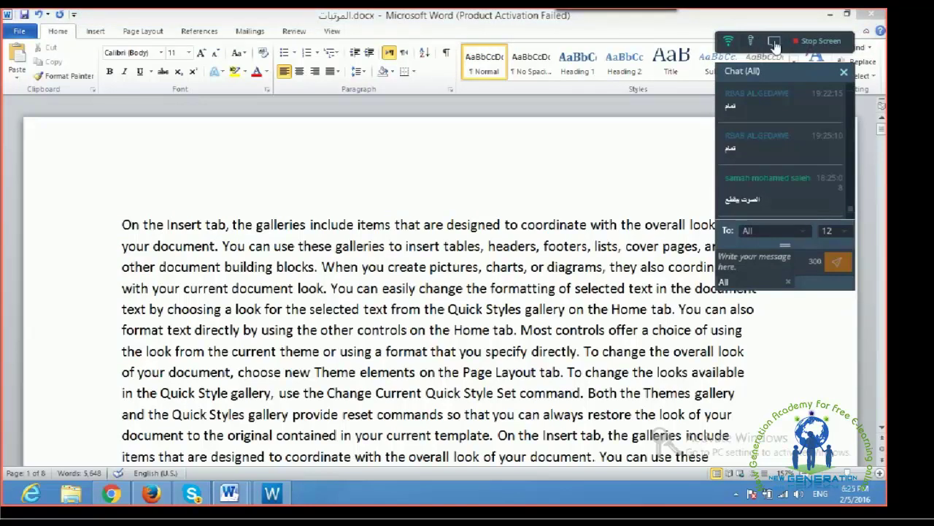
left_click(774, 42)
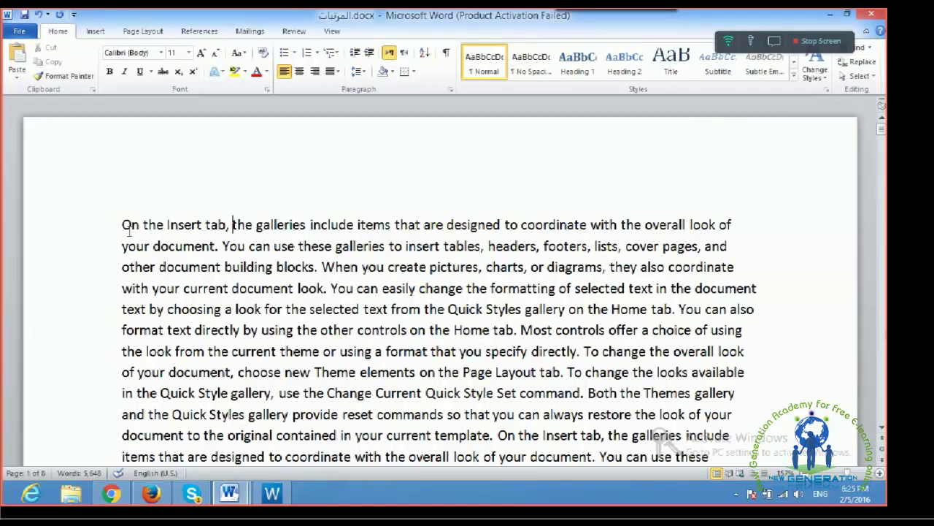
key("ctrl+Right")
key("ctrl+Right")
key("ctrl+Right")
- Move the insertion point paragraph by paragraph through the text, and on to the end of the document
key("ctrl+Down")
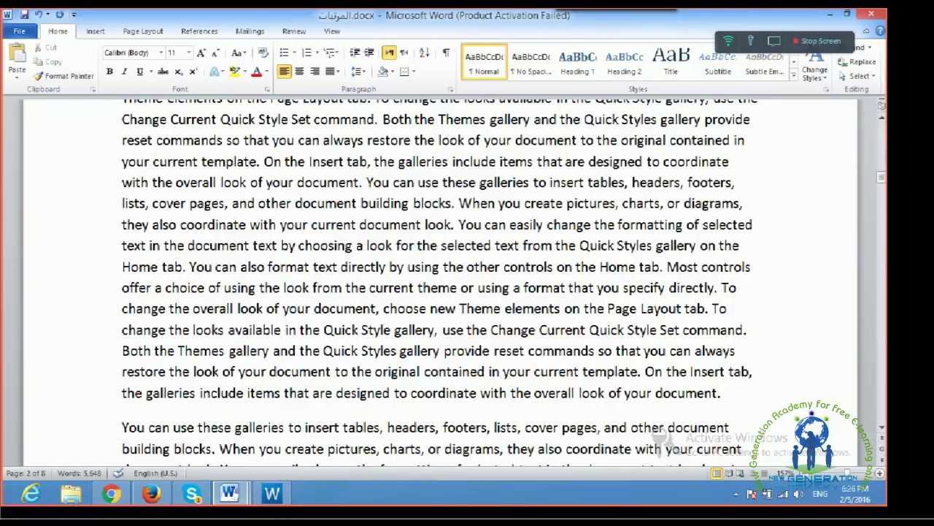
key("ctrl+Down")
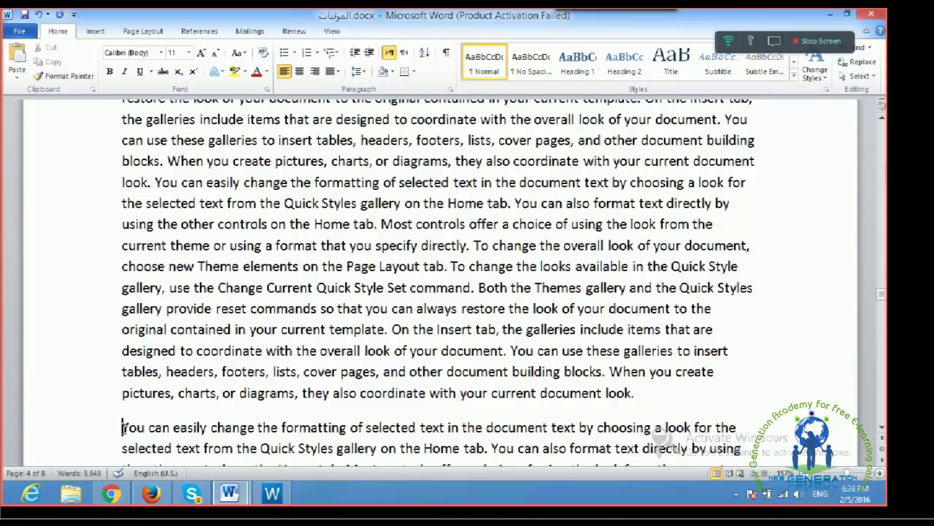
key("ctrl+End")
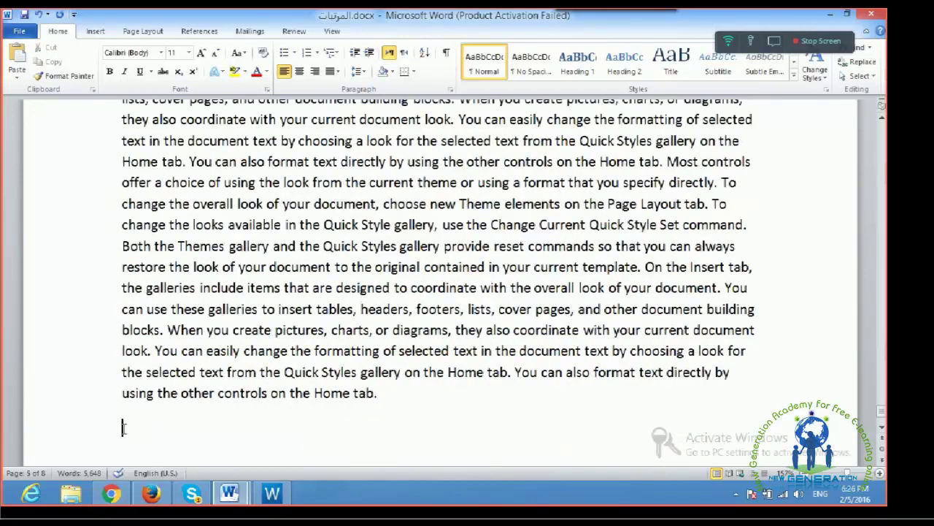
scroll(124, 429, "up", 5)
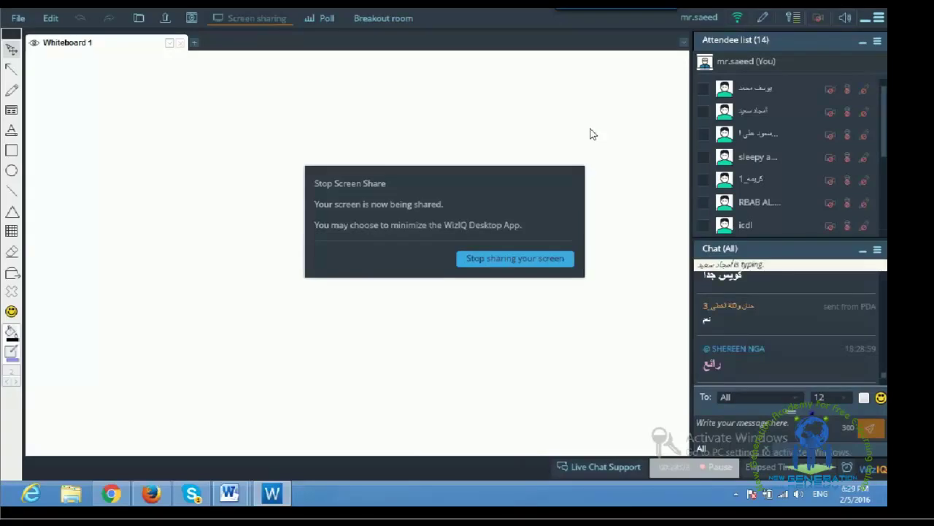
- Minimize the class window and move the insertion point down two lines and back up in the opening text
left_click(864, 25)
mouse_move(230, 493)
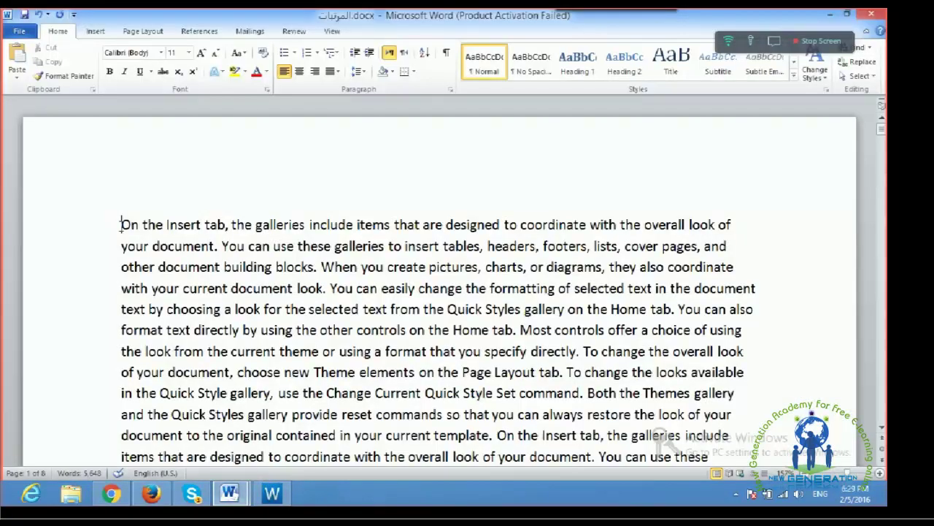
key("Down")
key("Down")
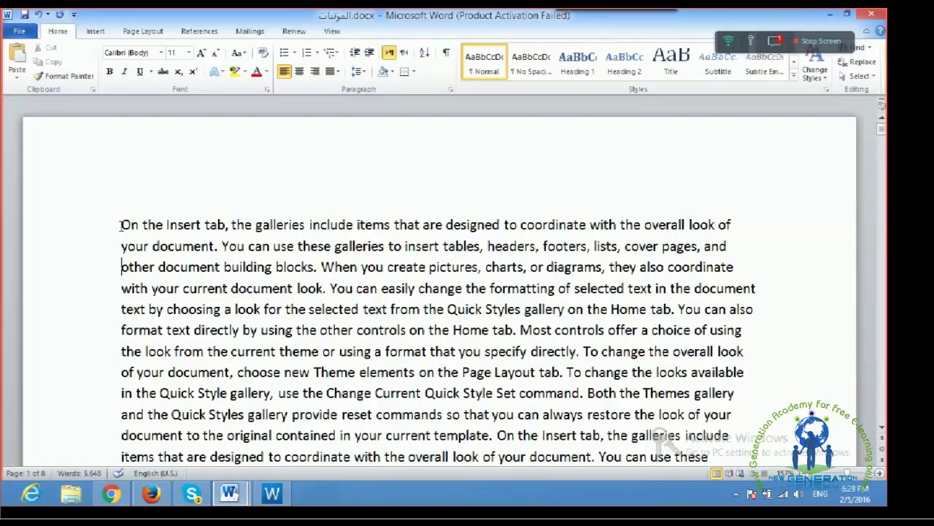
key("Up")
key("Up")
- Move the insertion point word by word along the first line, and check and close the class chat
key("ctrl+Right")
key("ctrl+Right")
key("ctrl+Left")
scroll(120, 225, "down", 2)
left_click(774, 41)
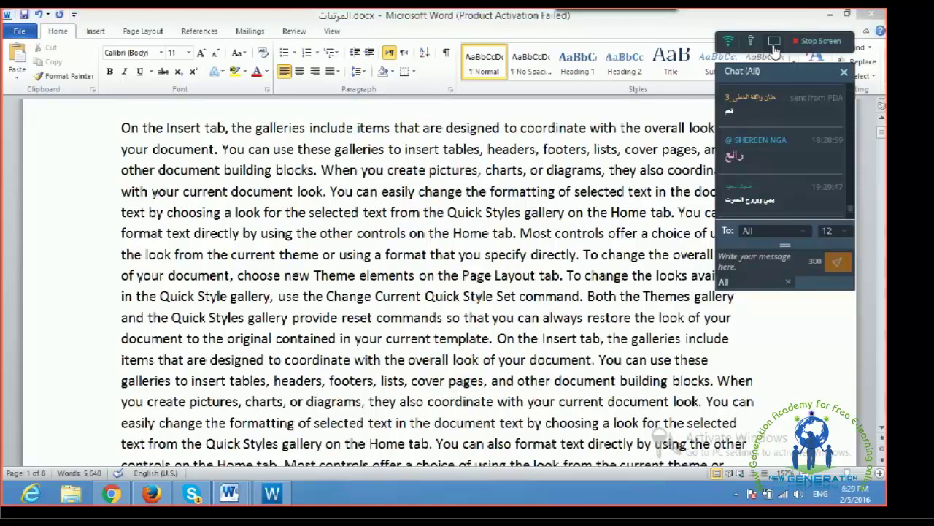
left_click(774, 44)
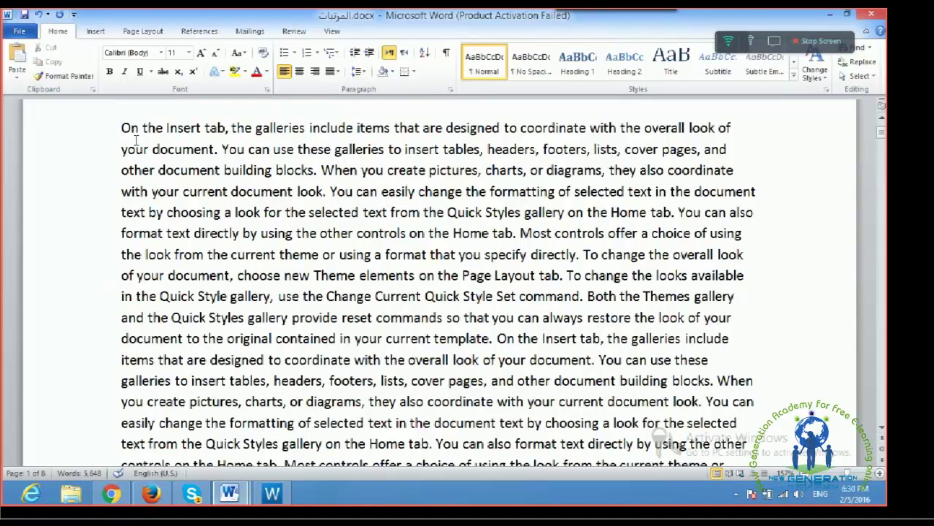
- Move the insertion point down by one screen, and on page by page to the beginning of page 3
scroll(136, 138, "down", 4)
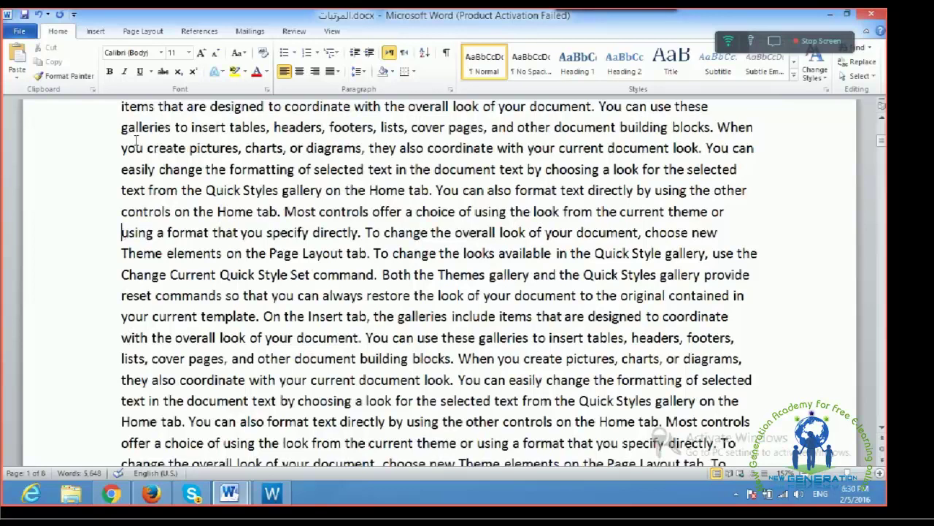
key("ctrl+Page_Down")
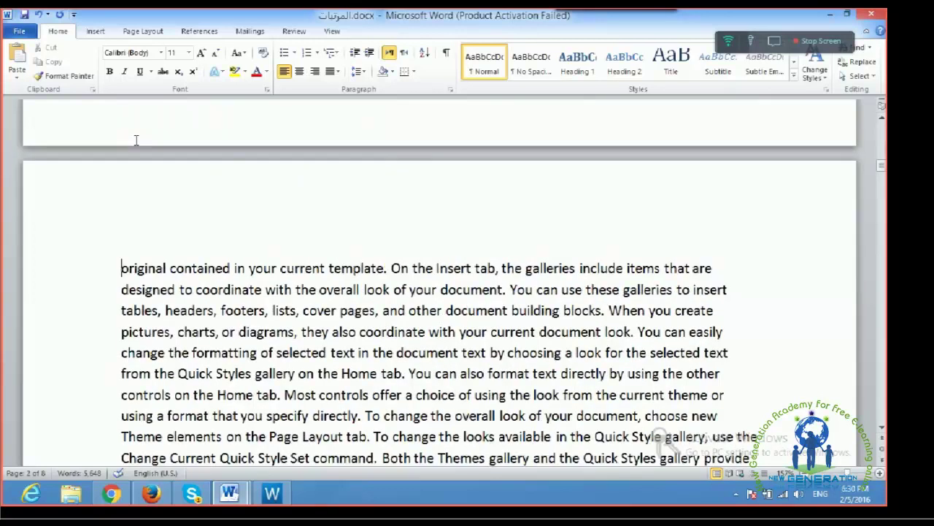
key("BackSpace")
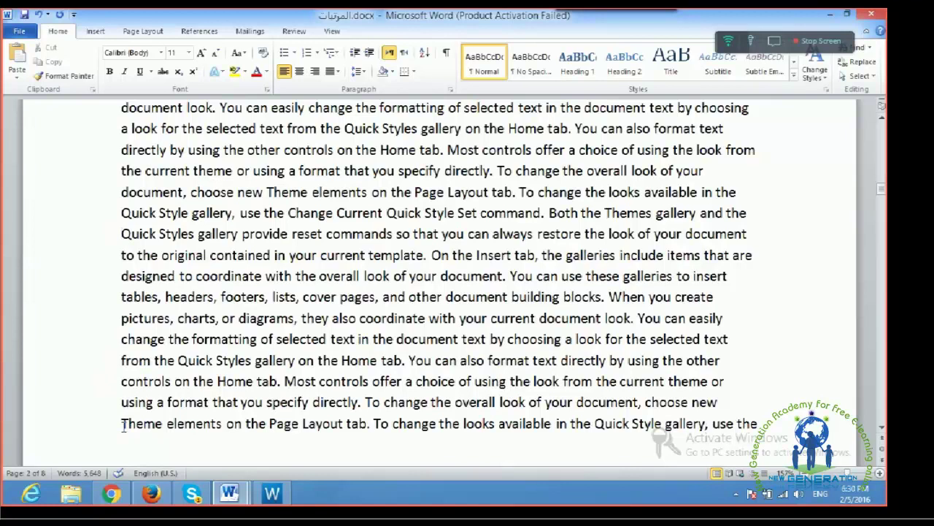
scroll(123, 427, "down", 5)
scroll(169, 425, "down", 2)
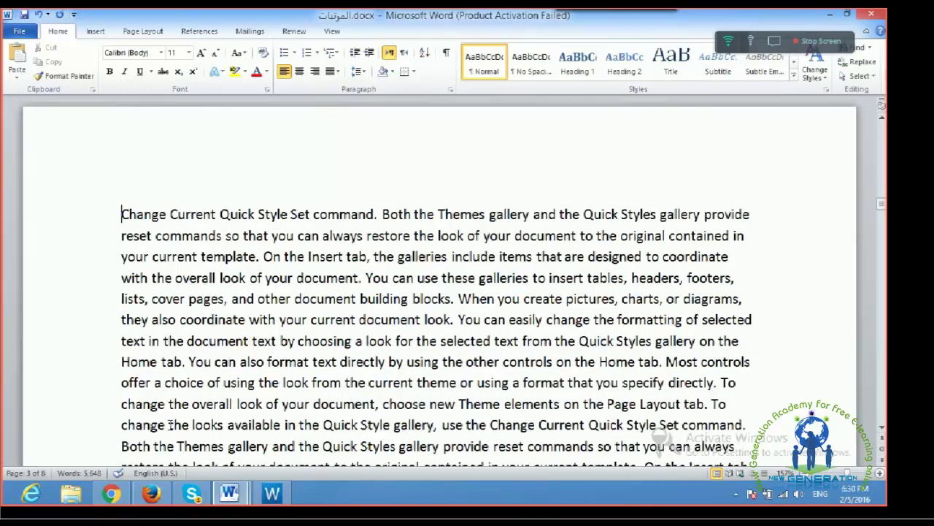
scroll(169, 424, "down", 1)
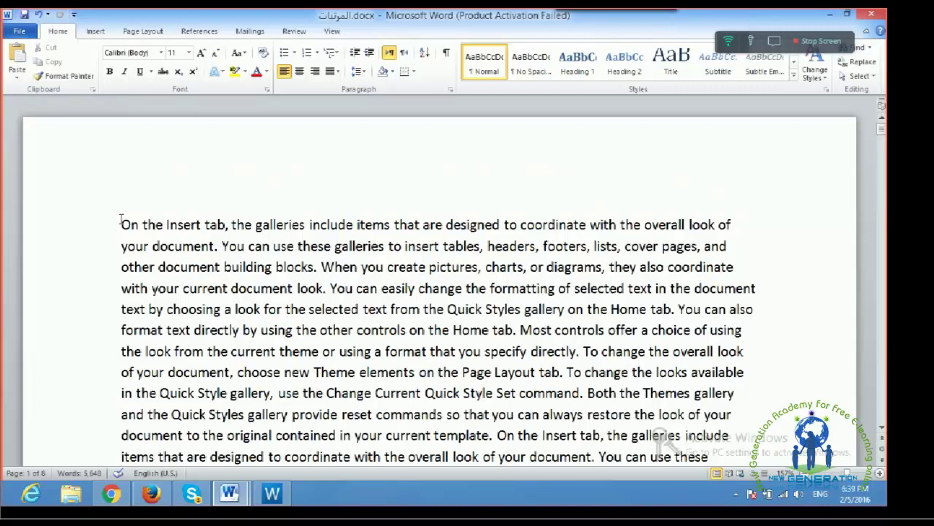
- Move the insertion point to the end and start of the first line, and on to the end of the document
key("End")
key("Home")
key("ctrl+End")
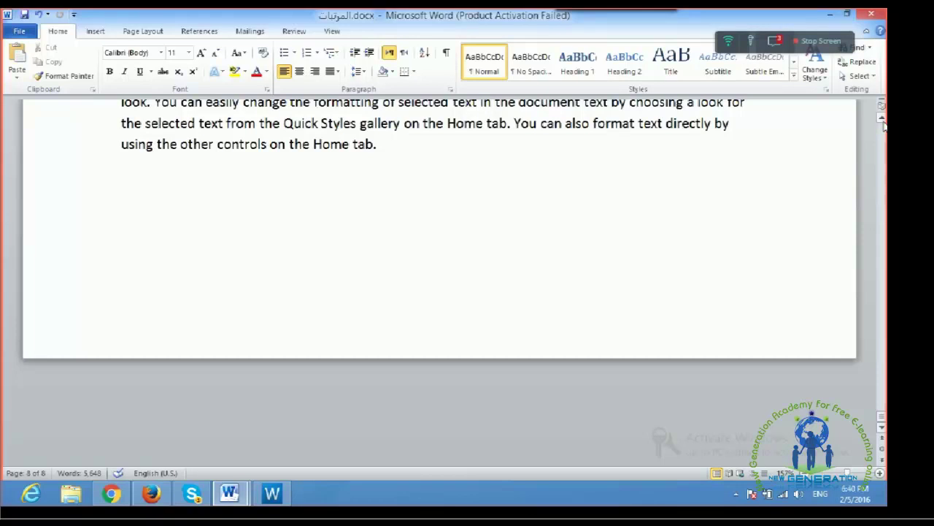
- Check the class chat and return the insertion point to the beginning of the document
scroll(883, 126, "up", 1)
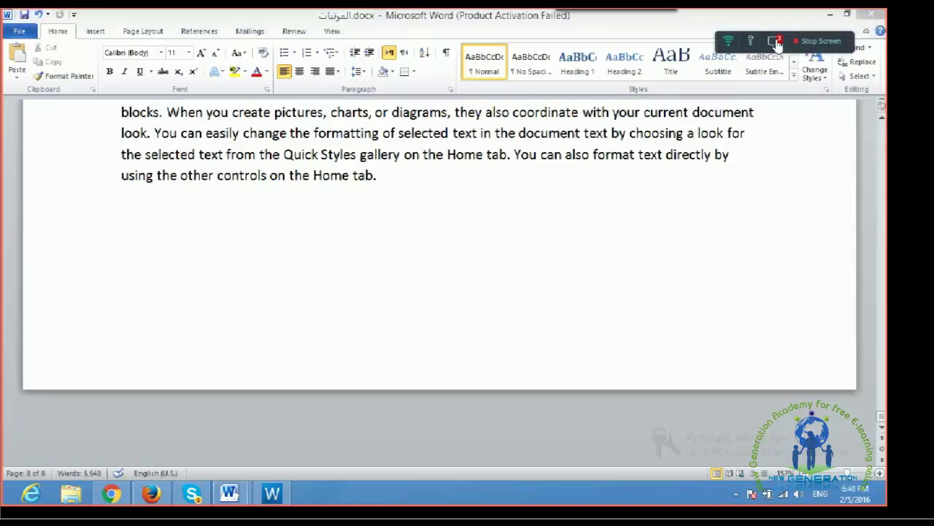
left_click(776, 42)
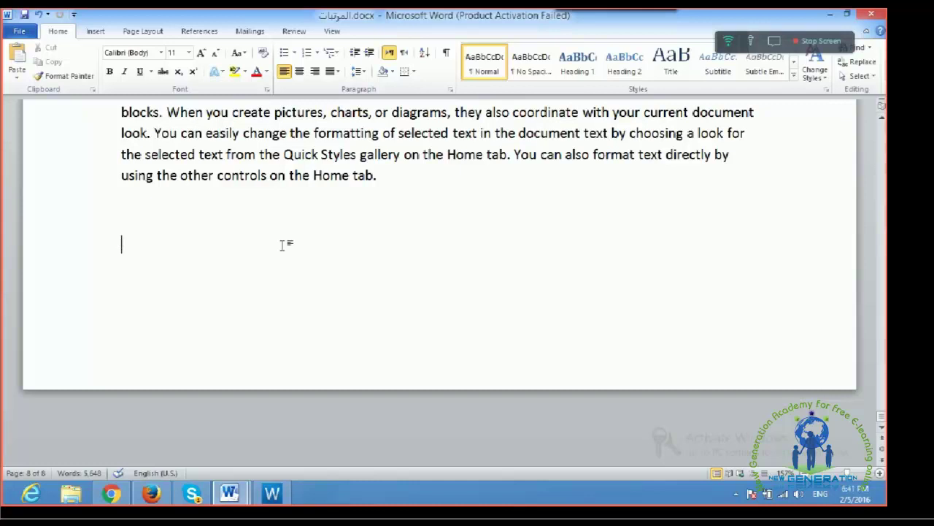
key("ctrl+Home")
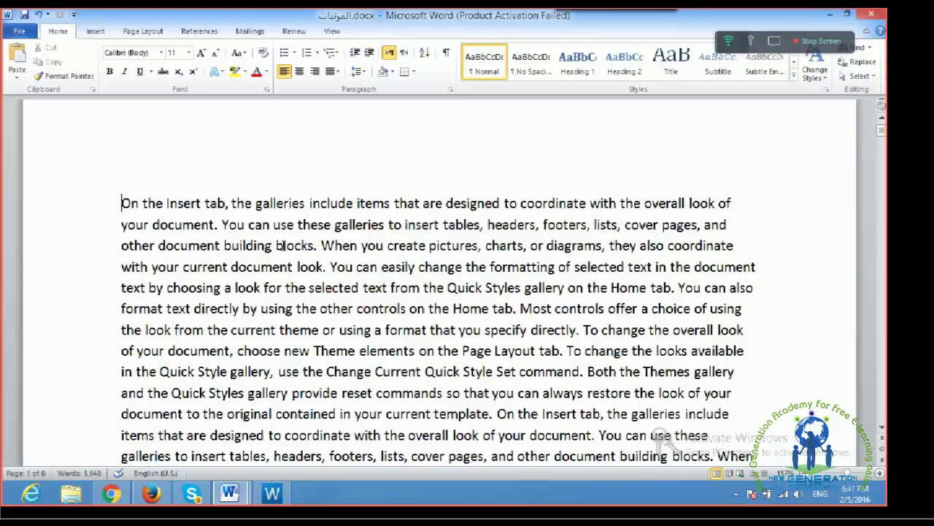
- Move the insertion point one character forward, and word by word along the first line and back to its start
key("Right")
key("ctrl+Right")
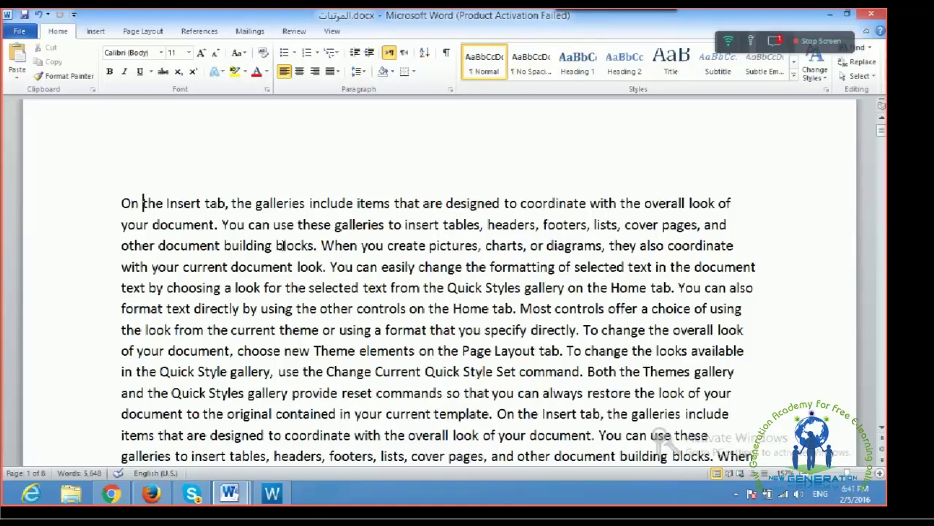
key("ctrl+Right")
key("ctrl+Right")
key("ctrl+Right")
key("ctrl+Left")
key("ctrl+Left")
key("ctrl+Left")
key("ctrl+Left")
key("ctrl+Left")
key("ctrl+Left")
- Move the insertion point down by one screen of text and back up
scroll(281, 246, "down", 1)
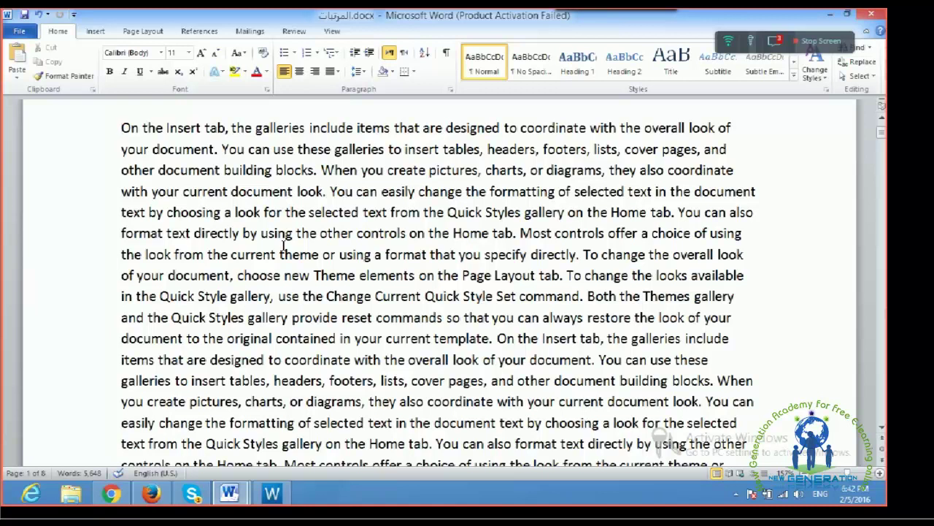
scroll(284, 246, "down", 5)
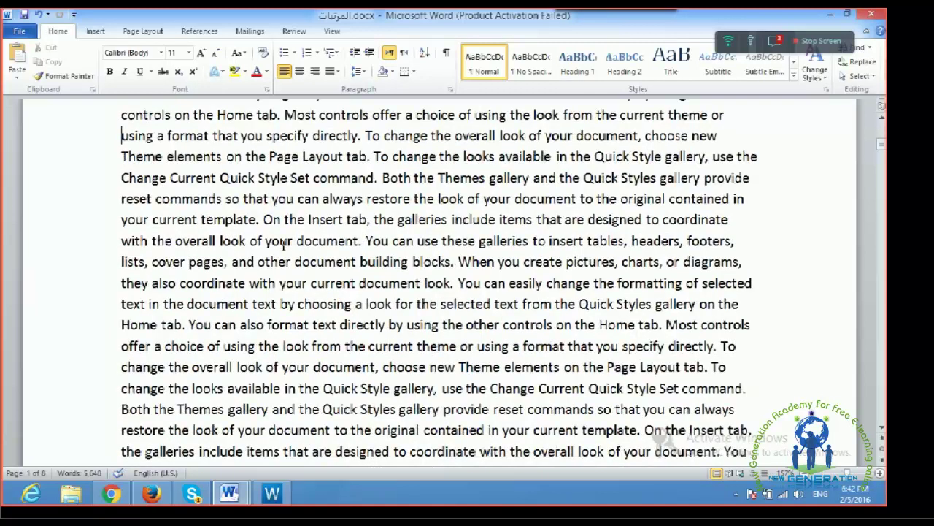
scroll(284, 246, "up", 5)
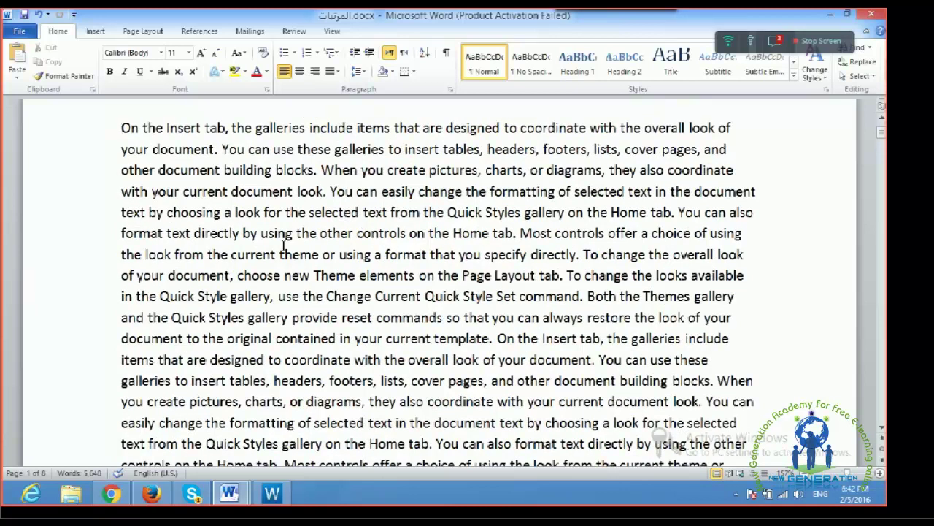
- Move the insertion point to the line's end and the document's end, return it to the beginning, and check the class chat
key("End")
key("ctrl+End")
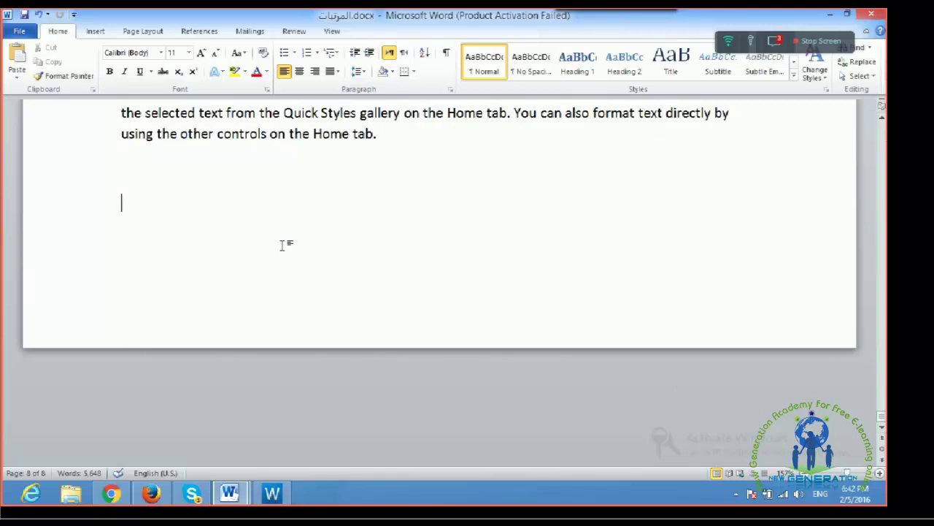
key("ctrl+Home")
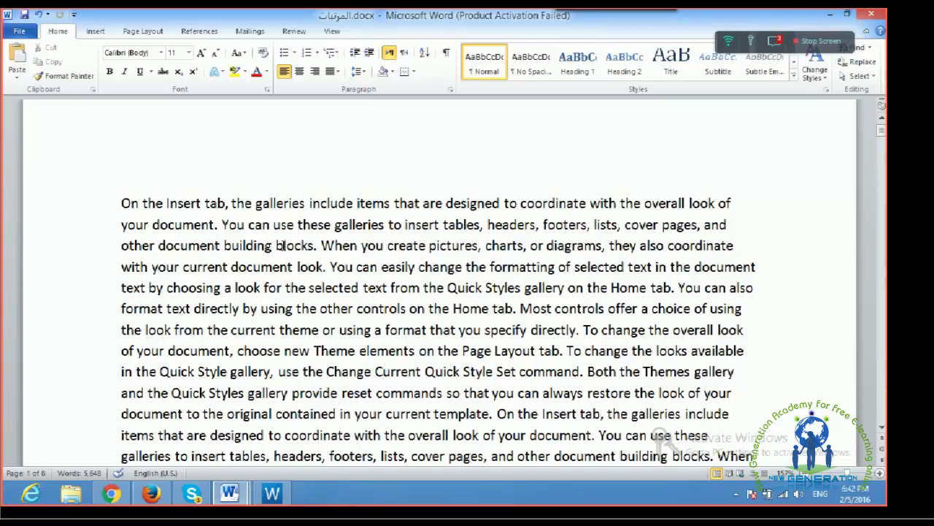
left_click(773, 41)
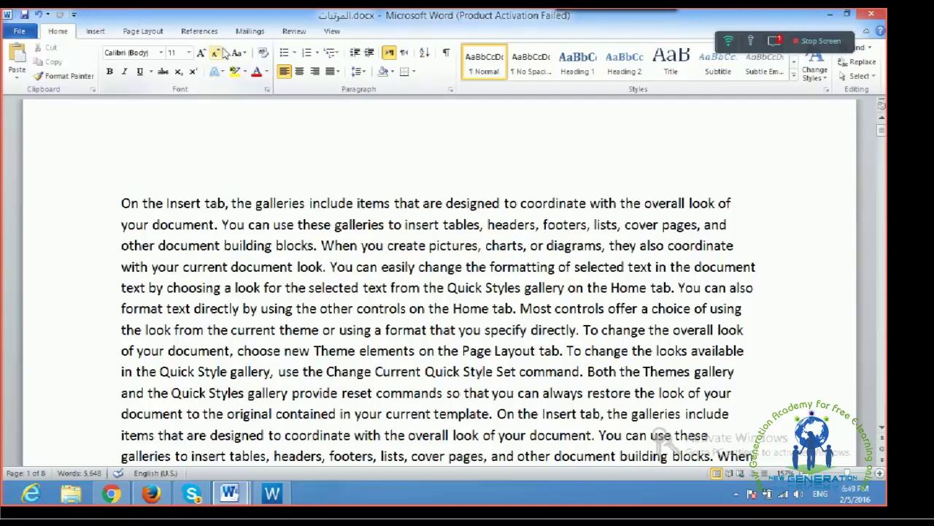
- Select the text "On the Inse" character by character from the start of the first line
left_click(123, 73)
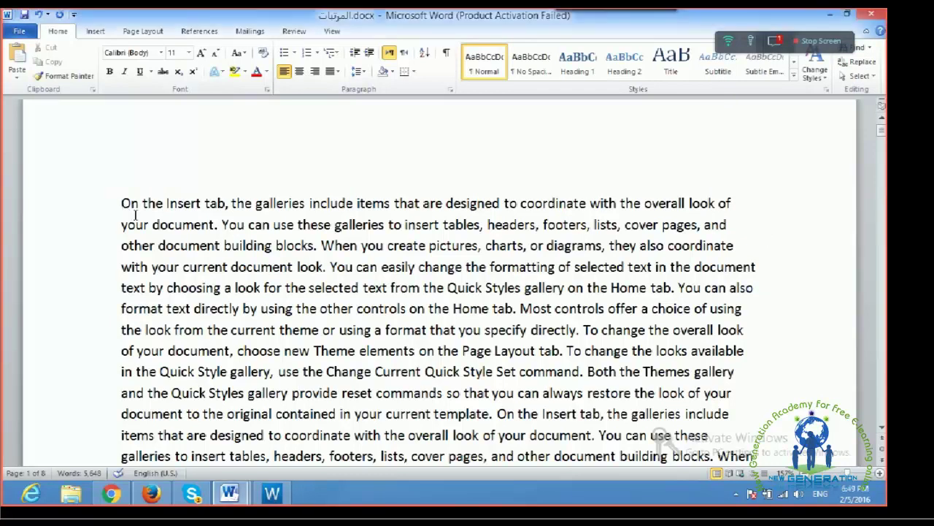
left_click(135, 213)
key("Right")
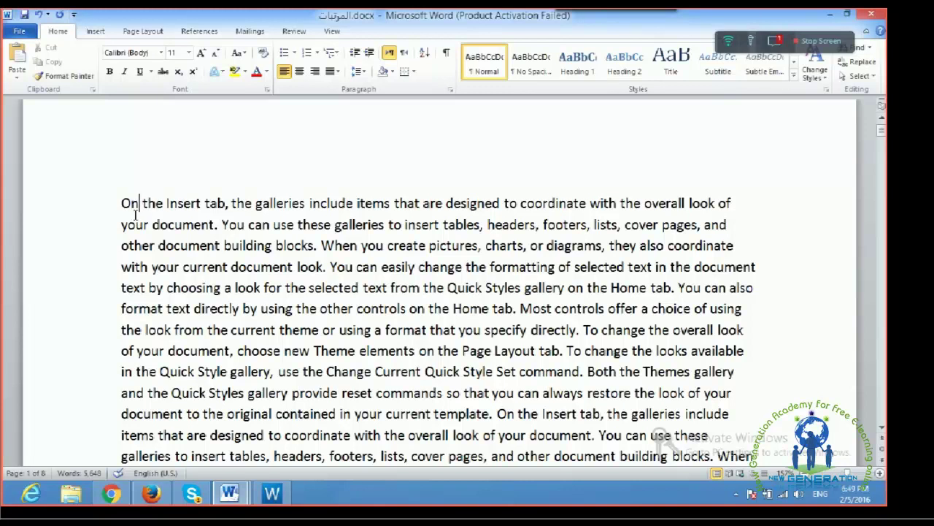
key("Home")
key("shift+Right")
key("shift+Right")
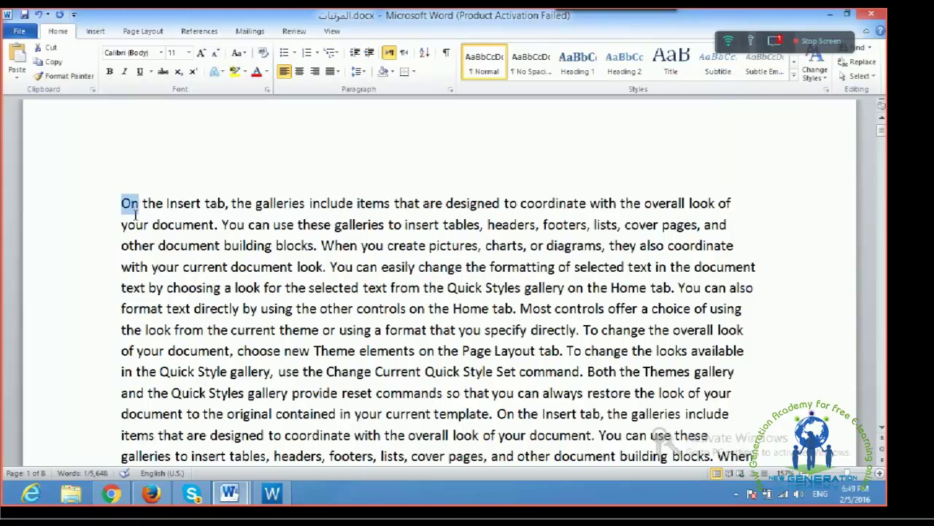
key("shift+Right")
key("shift+Right")
key("shift+Right")
key("shift+Right")
key("shift+Right")
key("shift+Right")
key("shift+Right")
key("shift+Right")
key("shift+Right")
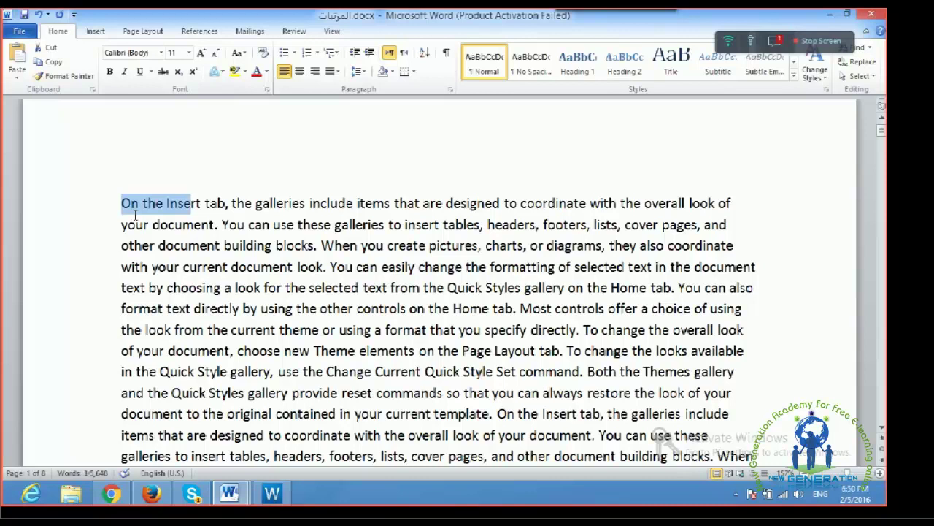
- Shrink the selection character by character back to the start of the first line until nothing is selected
key("shift+Left")
key("shift+Left")
key("shift+Left")
key("shift+Left")
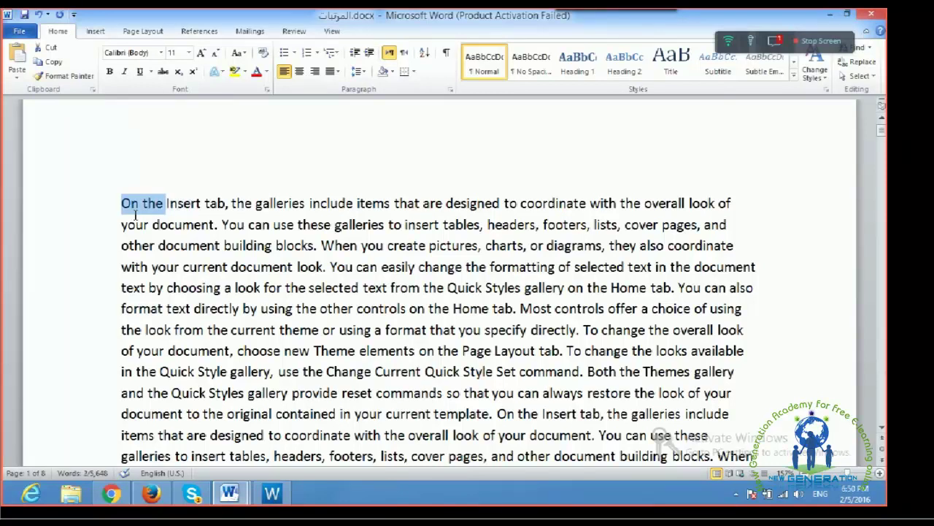
key("shift+Left")
key("shift+Left")
key("shift+Left")
key("shift+Left")
key("shift+Left")
key("shift+Left")
key("shift+Left")
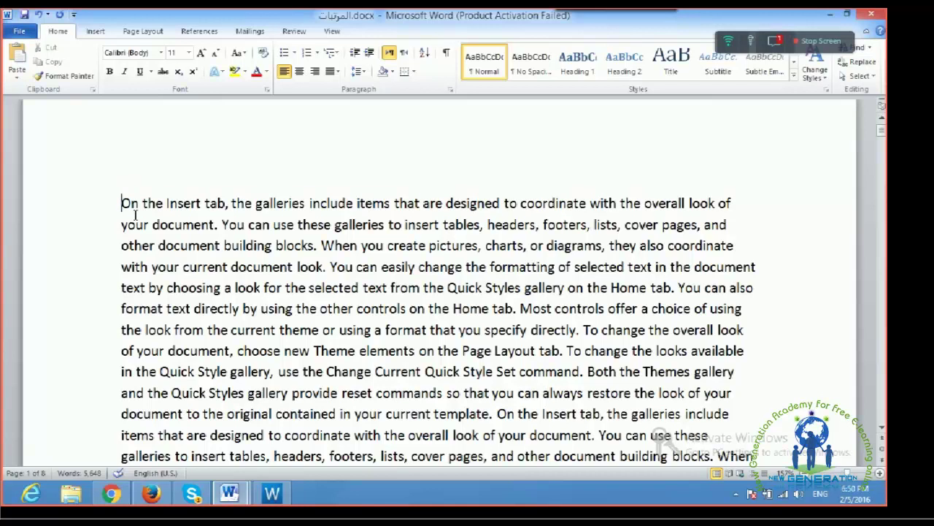
- Extend a selection word by word from the start of the first line through "designed"
key("ctrl+shift+Right")
key("ctrl+shift+Right")
key("ctrl+shift+Right")
key("ctrl+shift+Right")
key("ctrl+shift+Right")
key("ctrl+shift+Right")
key("ctrl+shift+Right")
key("ctrl+shift+Right")
key("ctrl+shift+Right")
key("ctrl+shift+Right")
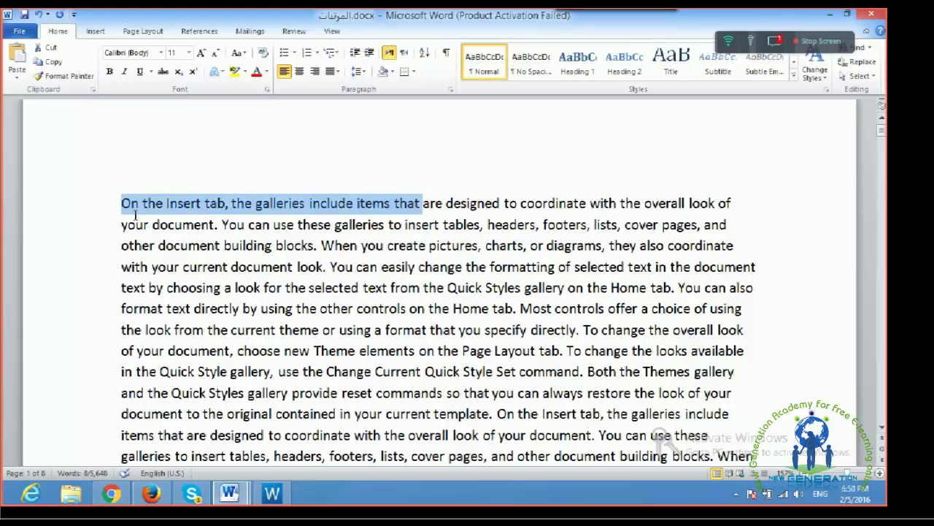
key("ctrl+shift+Right")
key("ctrl+shift+Right")
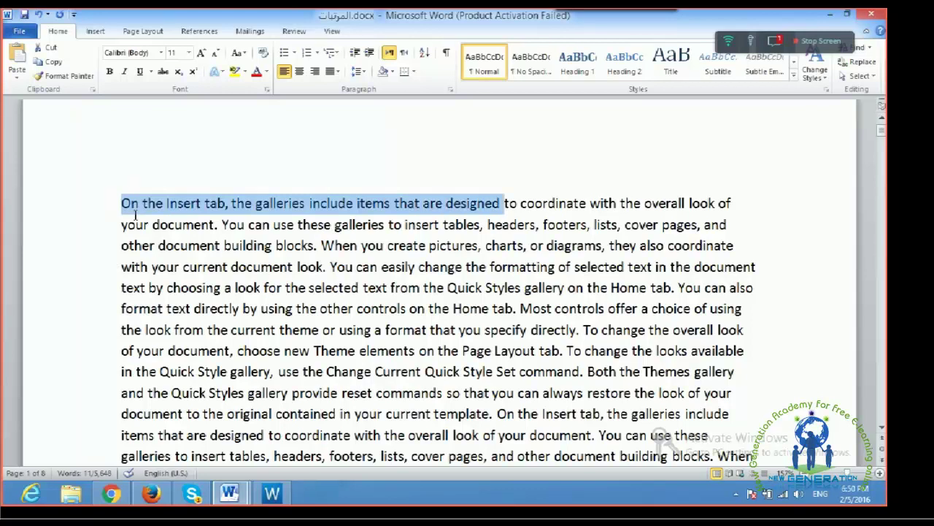
- Shrink the selection word by word until only the first word, "On", is selected
key("ctrl+shift+Left")
key("ctrl+shift+Left")
key("ctrl+shift+Left")
key("ctrl+shift+Left")
key("ctrl+shift+Left")
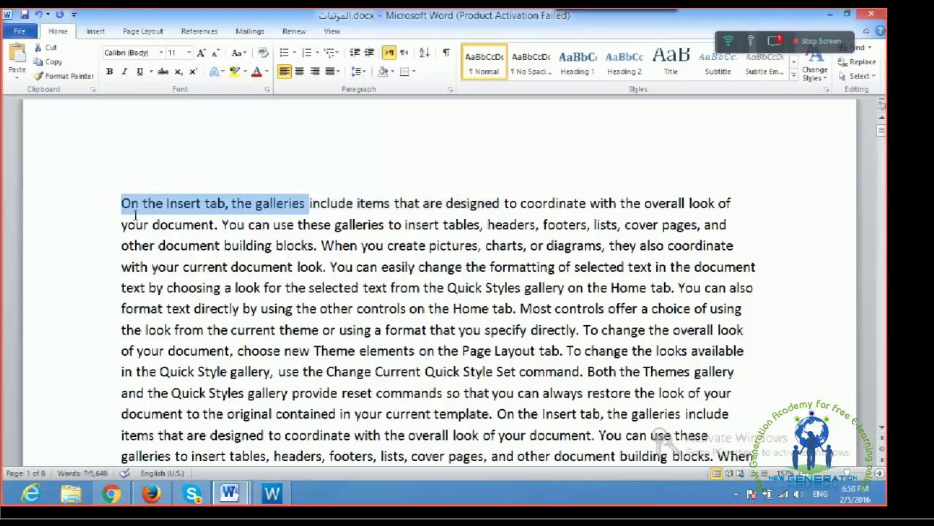
key("ctrl+shift+Left")
key("ctrl+shift+Left")
key("ctrl+shift+Left")
key("ctrl+shift+Left")
key("ctrl+shift+Left")
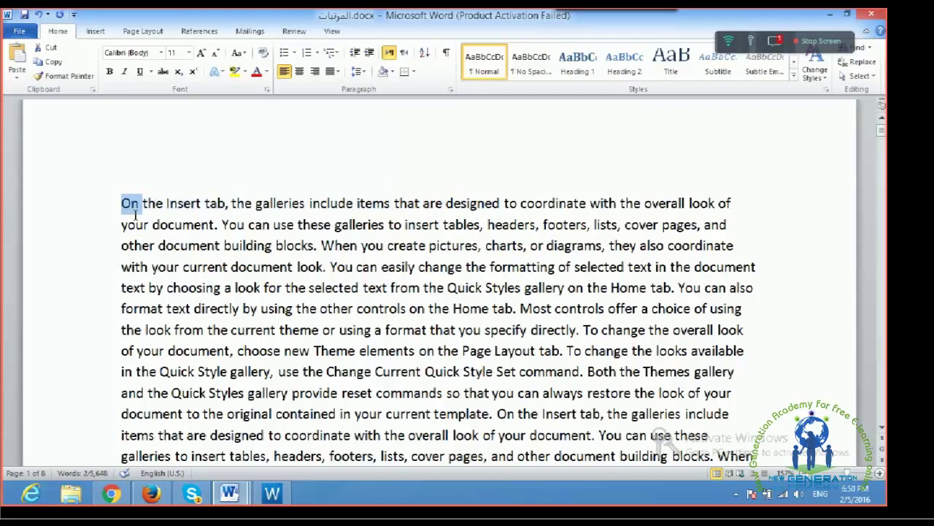
- Clear the selection and select the first eleven lines of text line by line from the document's beginning
key("Down")
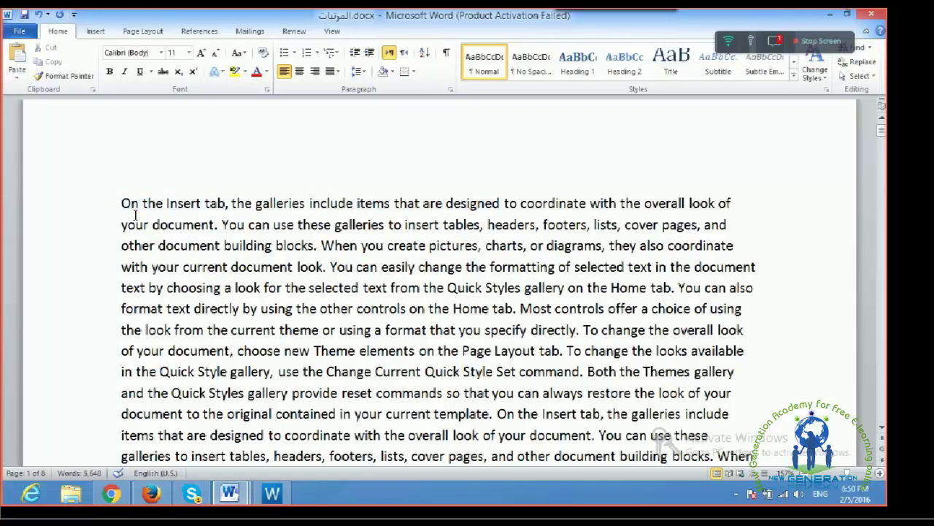
key("Up")
key("shift+Down")
key("shift+Down")
key("shift+Down")
key("shift+Down")
key("shift+Down")
key("shift+Down")
key("shift+Down")
key("shift+Down")
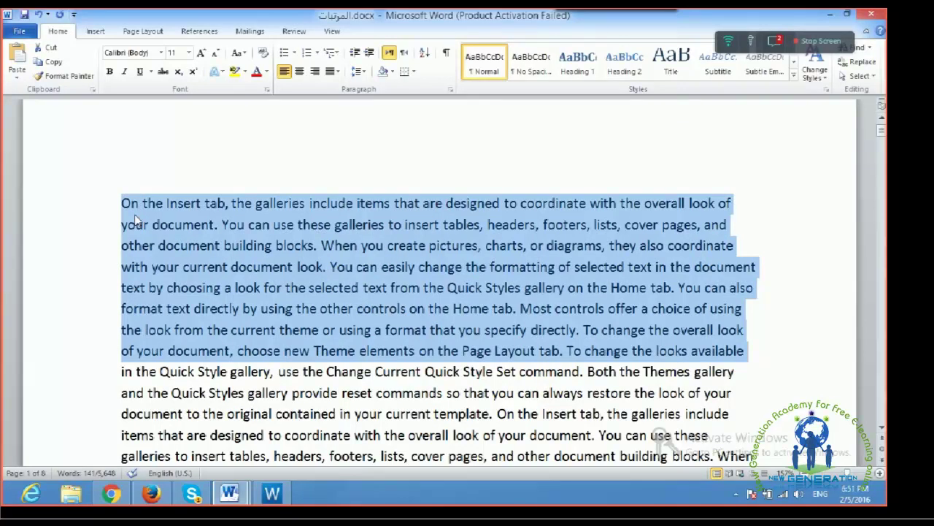
key("shift+Down")
key("shift+Down")
key("shift+Down")
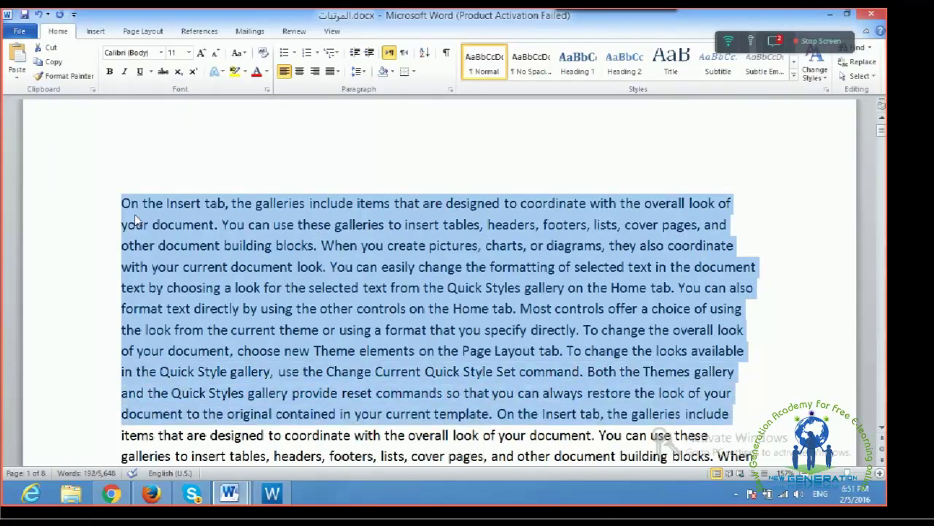
- Shrink the selection line by line back to the document's beginning until no text is selected
key("shift+Up")
key("shift+Up")
key("shift+Up")
key("shift+Up")
key("shift+Up")
key("shift+Up")
key("shift+Up")
key("shift+Up")
key("shift+Up")
key("shift+Up")
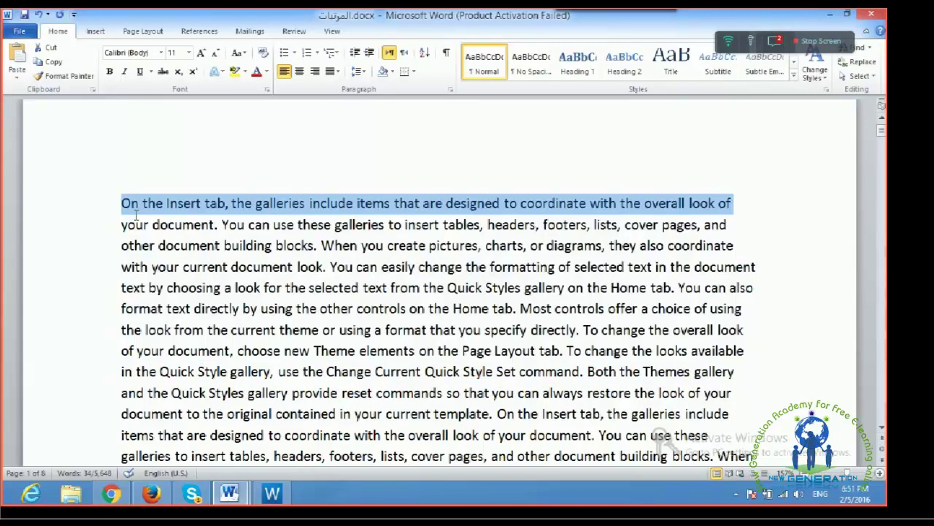
key("shift+Up")
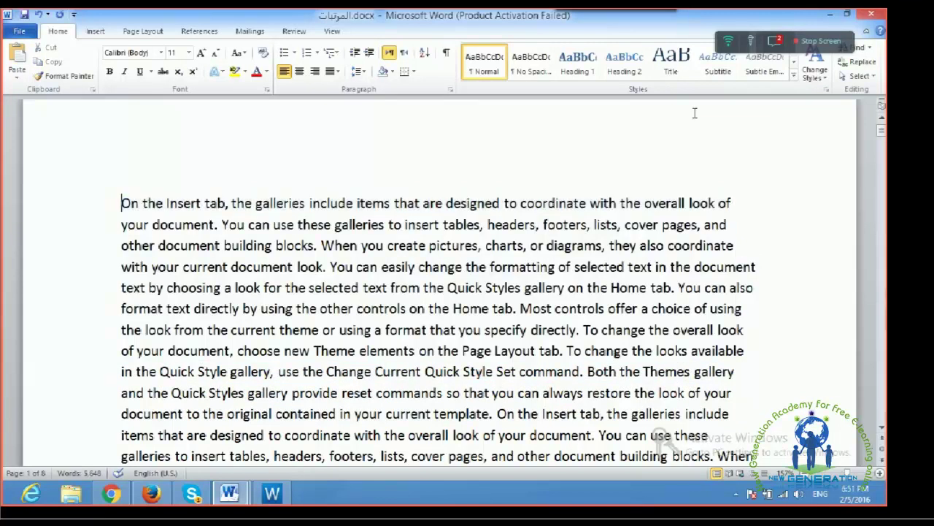
- Extend the selection from the document's beginning to the end of the first paragraph, and clear the selection
left_click(777, 45)
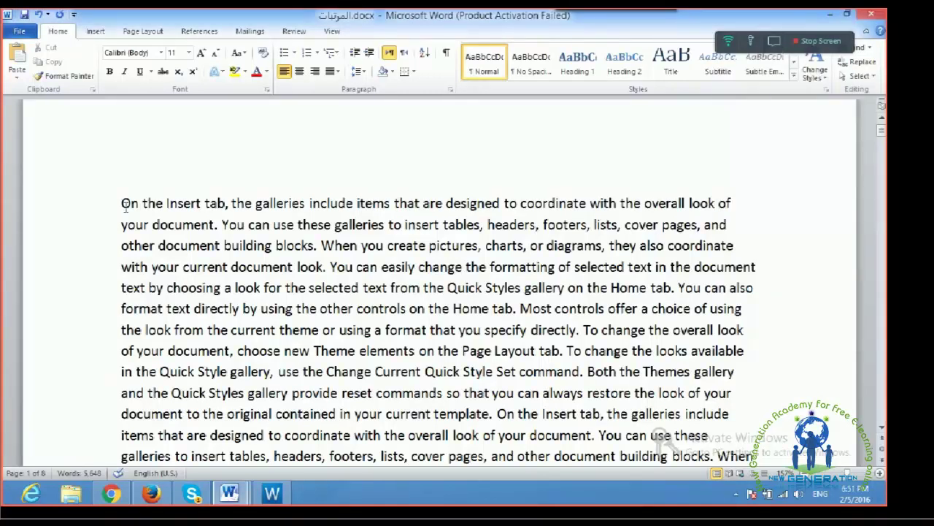
key("ctrl+shift+Down")
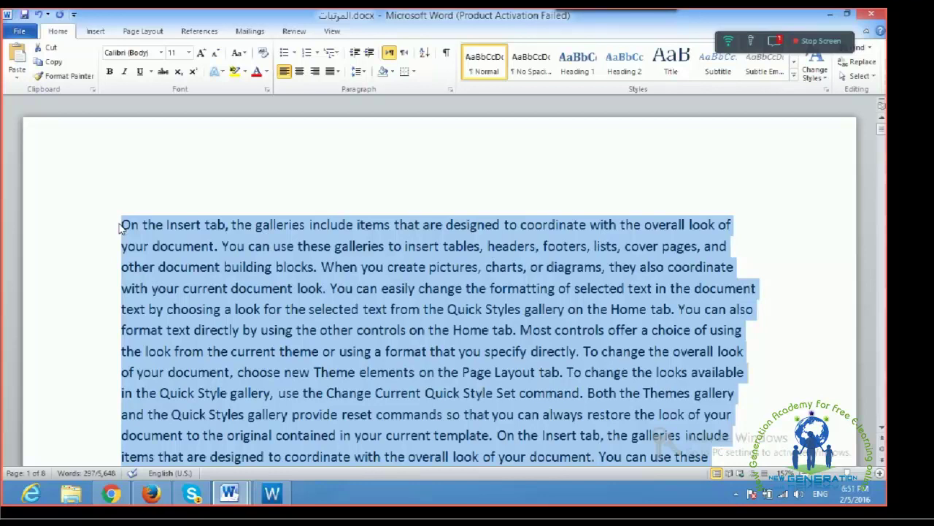
left_click(120, 225)
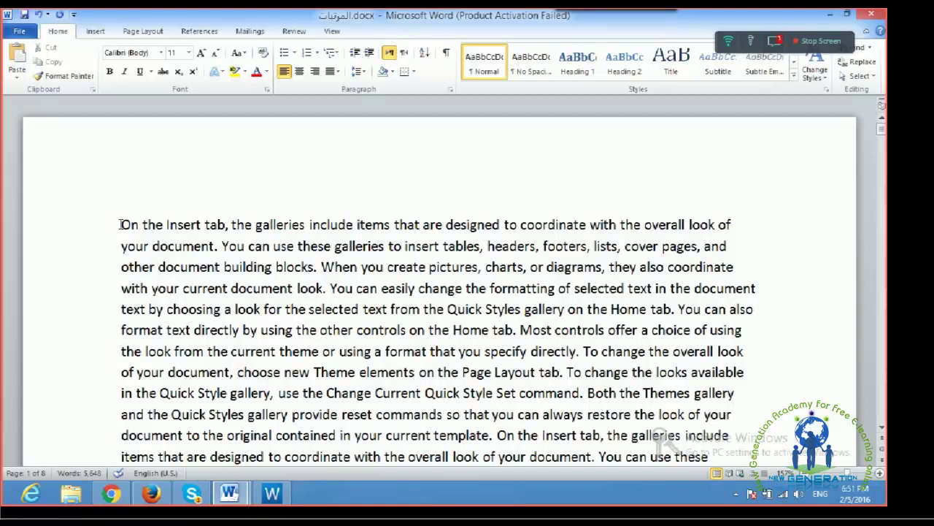
- Open the class chat, read through the recent messages, and close the chat
left_click(774, 42)
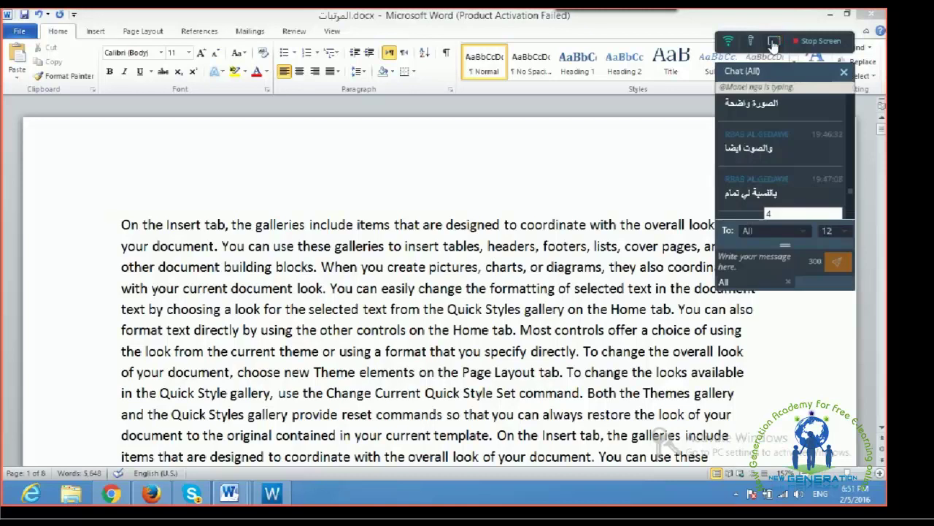
scroll(854, 200, "down", 3)
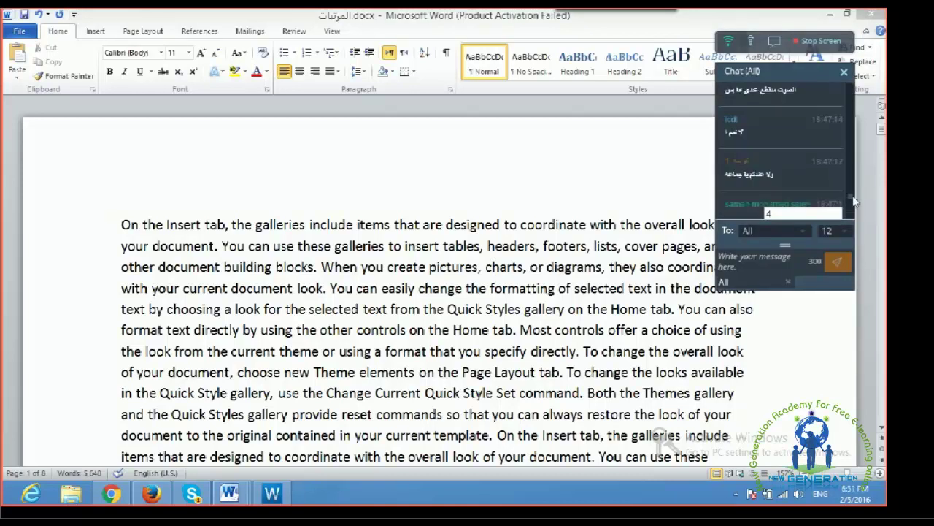
scroll(854, 200, "down", 3)
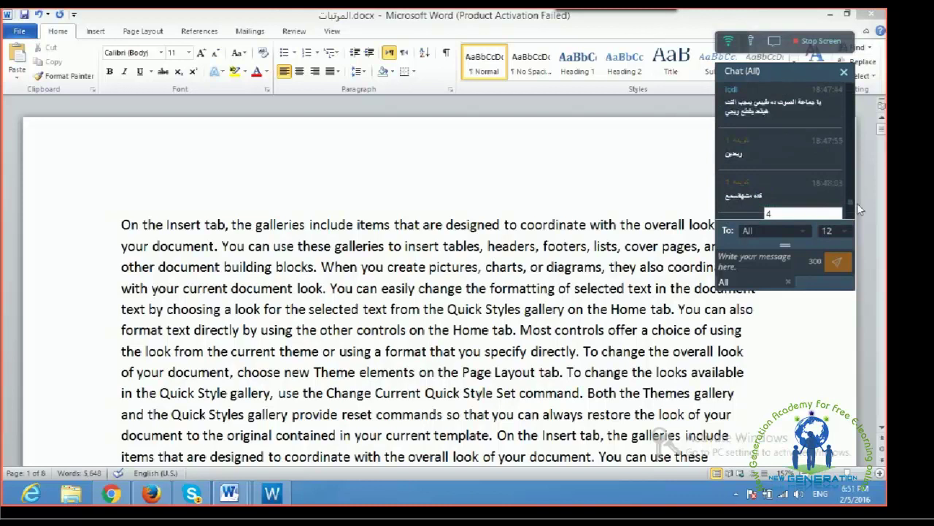
left_click(162, 44)
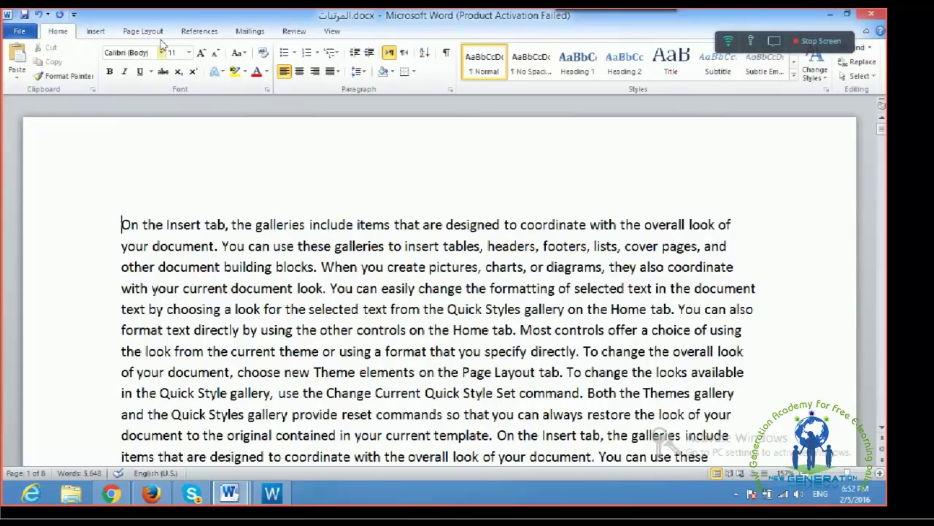
scroll(285, 212, "down", 3)
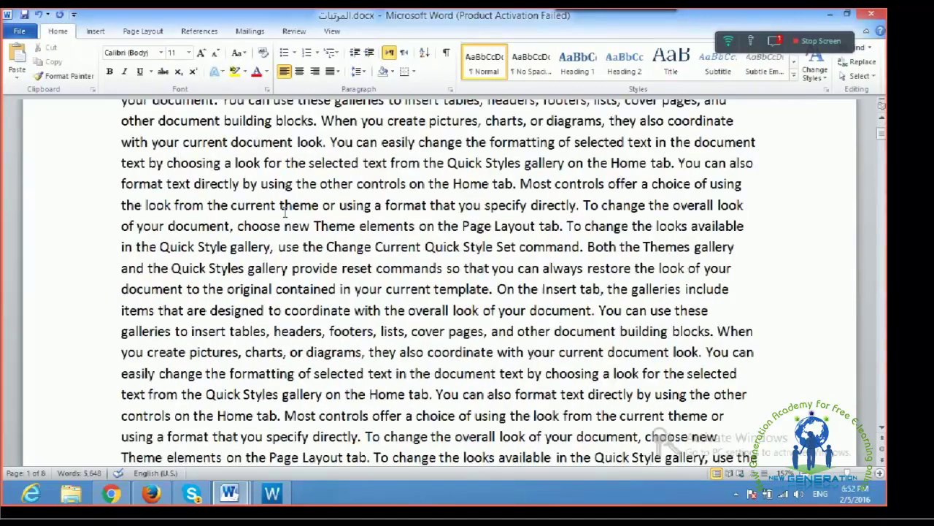
scroll(284, 212, "down", 3)
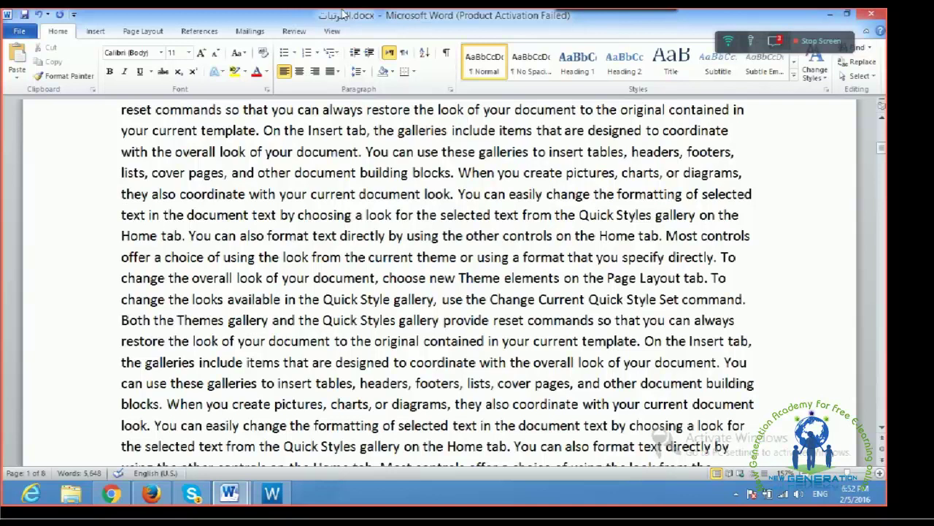
left_click(94, 32)
scroll(95, 37, "up", 1)
key("ctrl+Return")
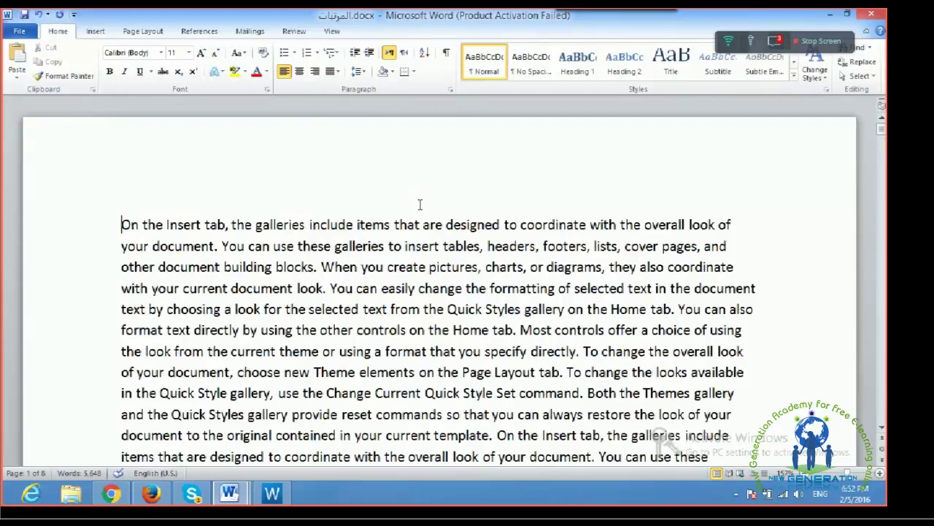
scroll(377, 233, "down", 5)
scroll(377, 234, "down", 3)
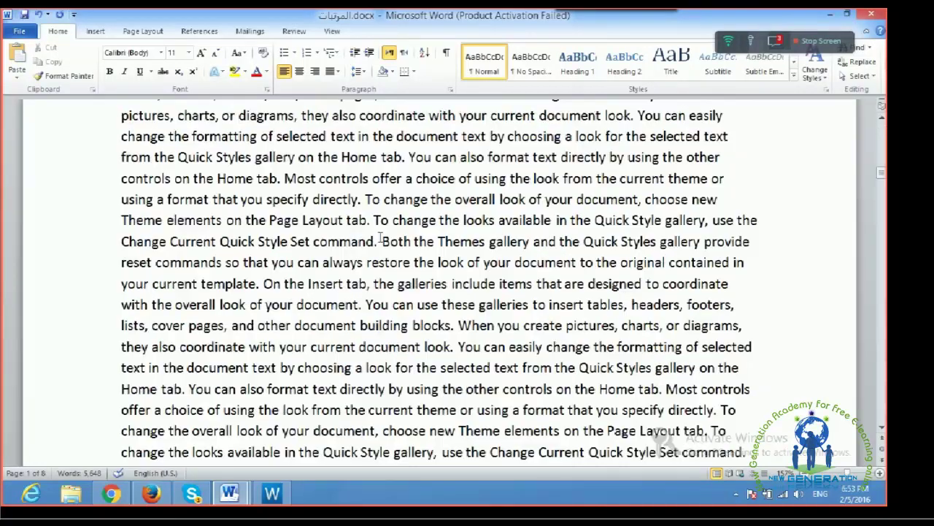
scroll(378, 232, "up", 1)
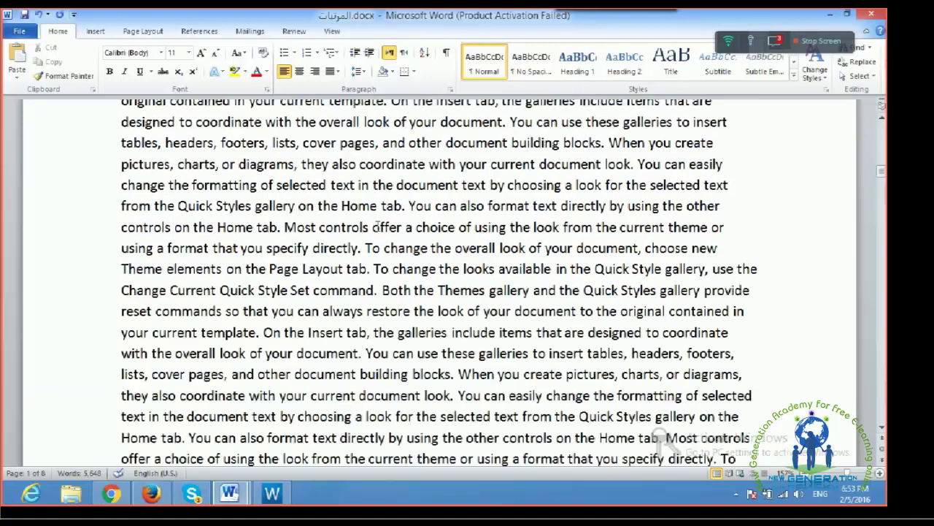
scroll(376, 227, "up", 3)
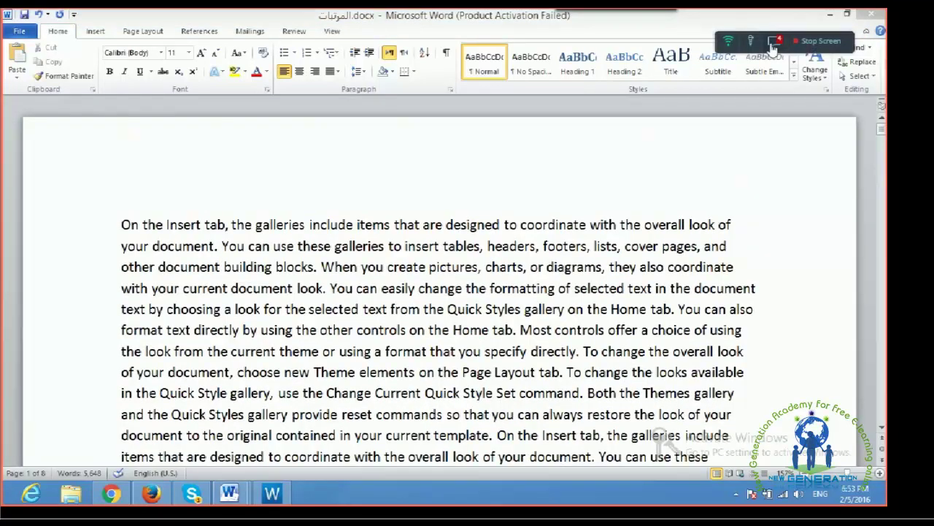
- Reopen the class chat, read down to the latest student replies, and place the cursor in the message field
left_click(773, 43)
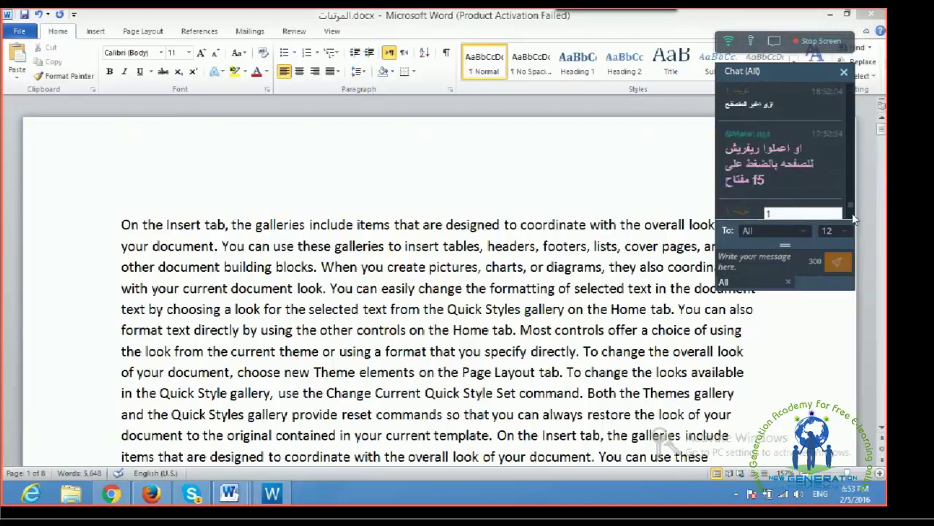
scroll(851, 215, "down", 3)
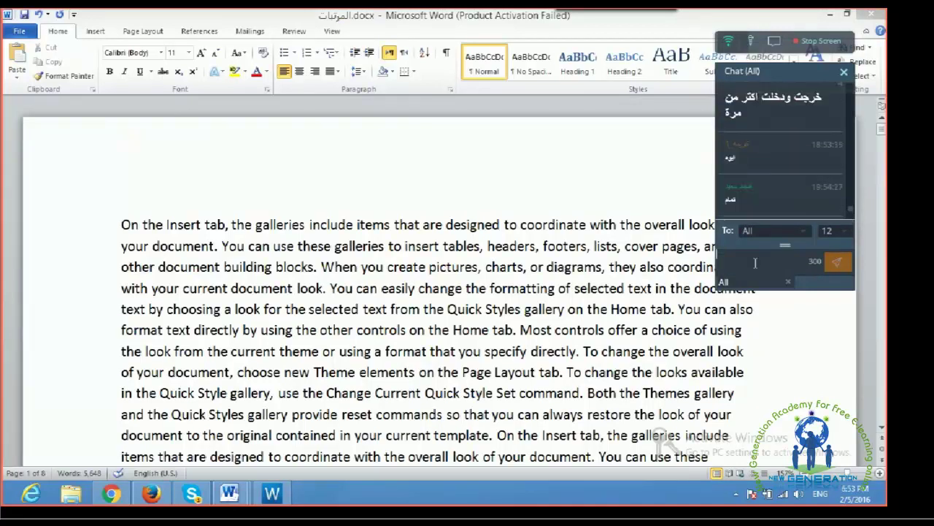
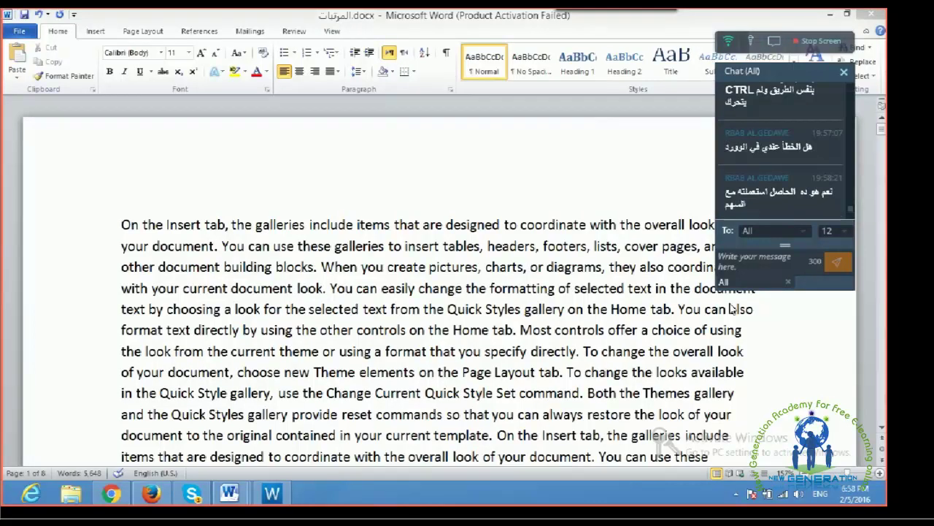
left_click(773, 266)
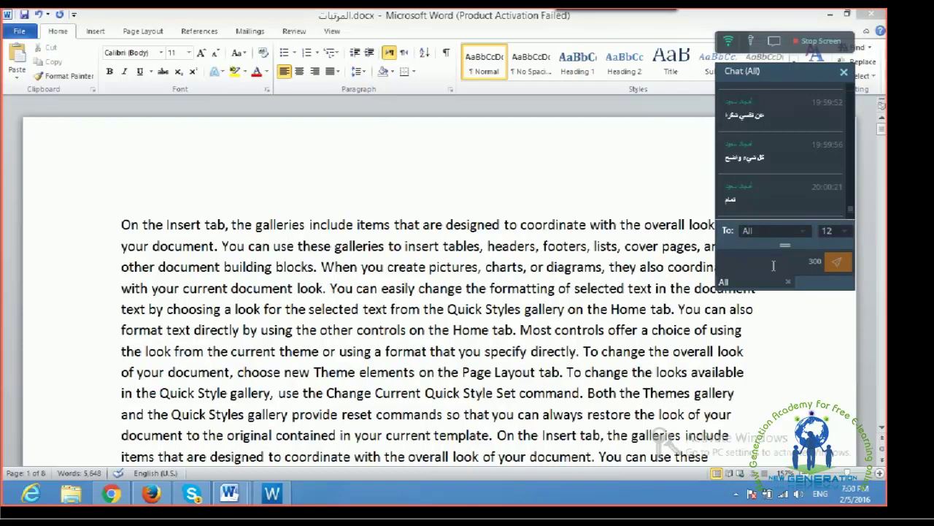
- Select all text in the document, check the highlighting across the following pages, and clear the selection
scroll(468, 297, "down", 5)
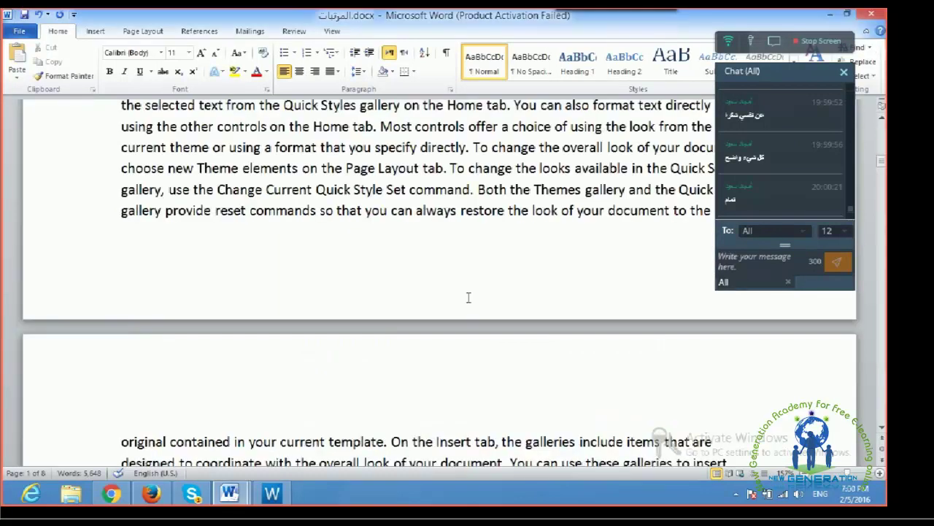
scroll(469, 297, "up", 8)
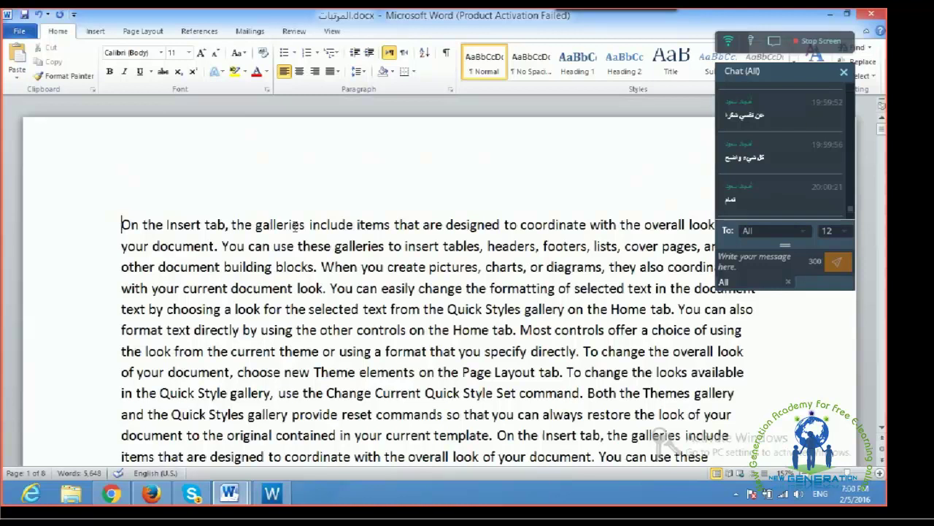
left_click(358, 224)
scroll(359, 219, "down", 2)
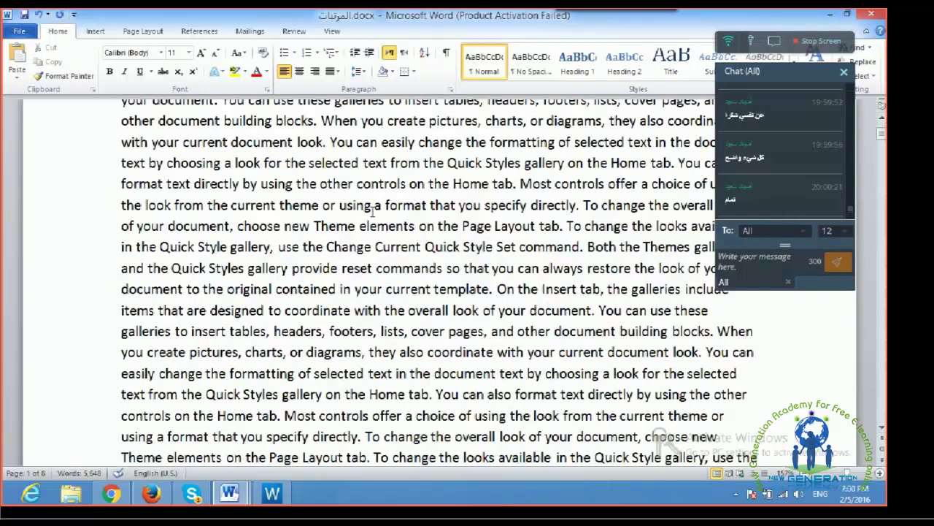
key("ctrl+a")
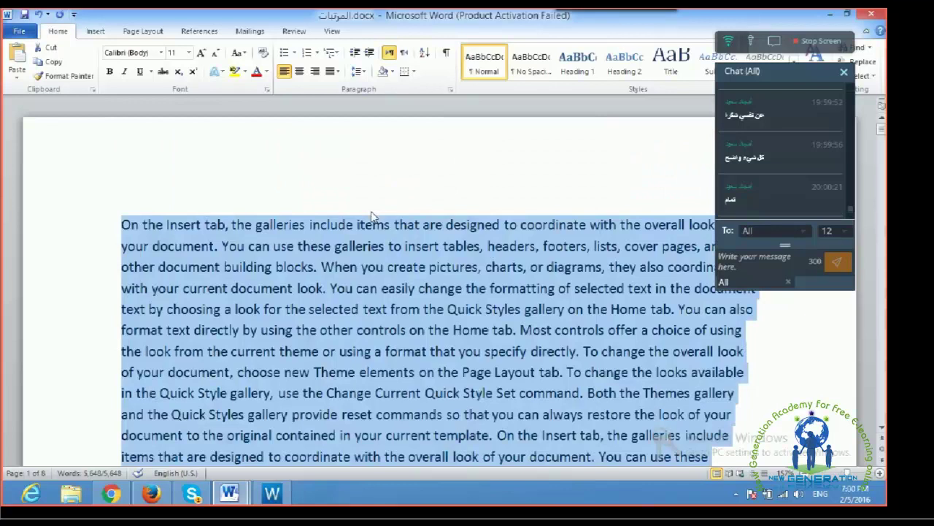
scroll(370, 216, "down", 4)
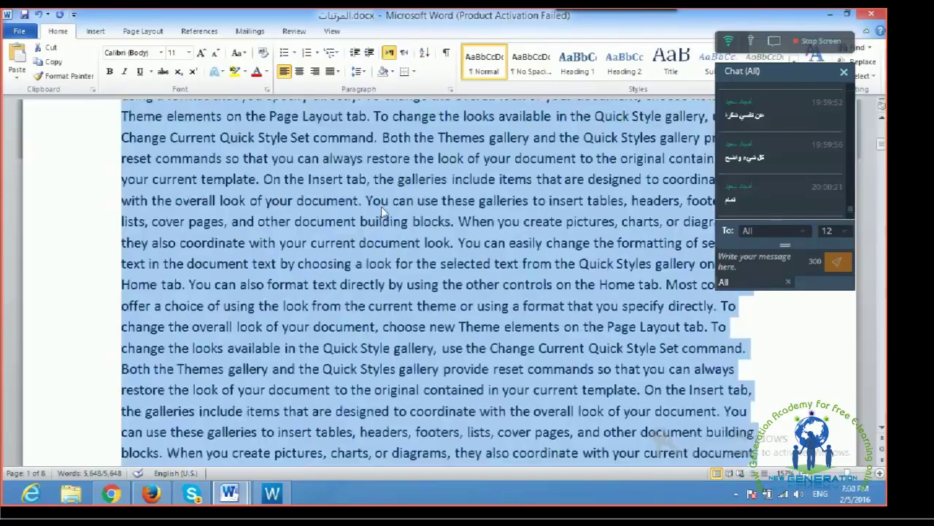
scroll(381, 211, "down", 3)
scroll(381, 217, "down", 3)
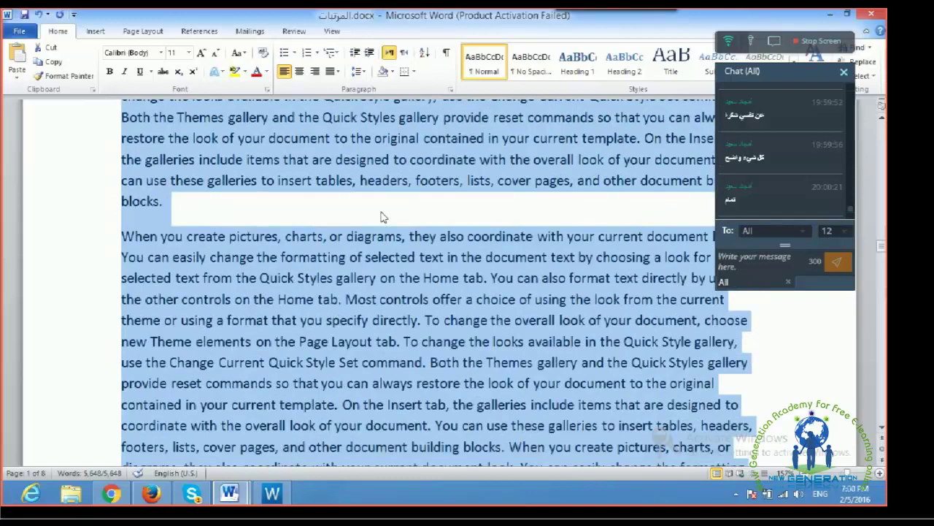
scroll(380, 217, "down", 3)
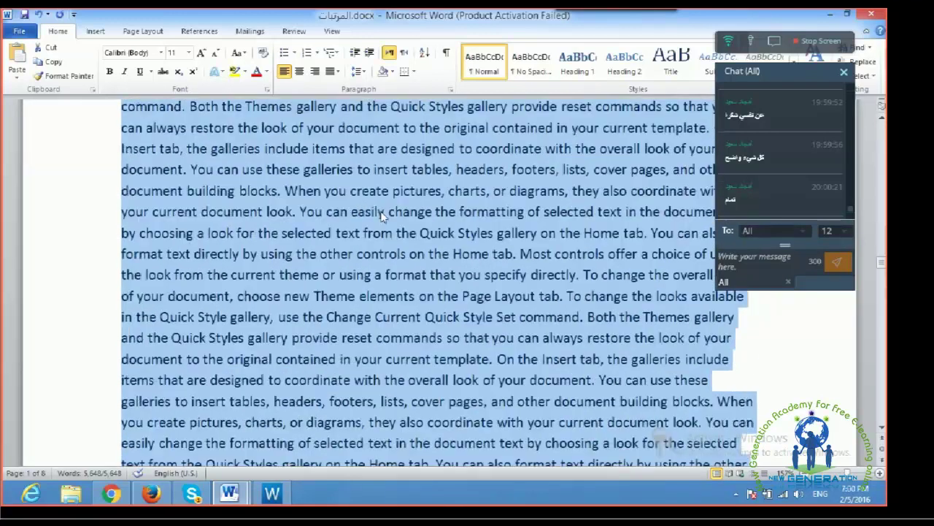
scroll(380, 216, "down", 3)
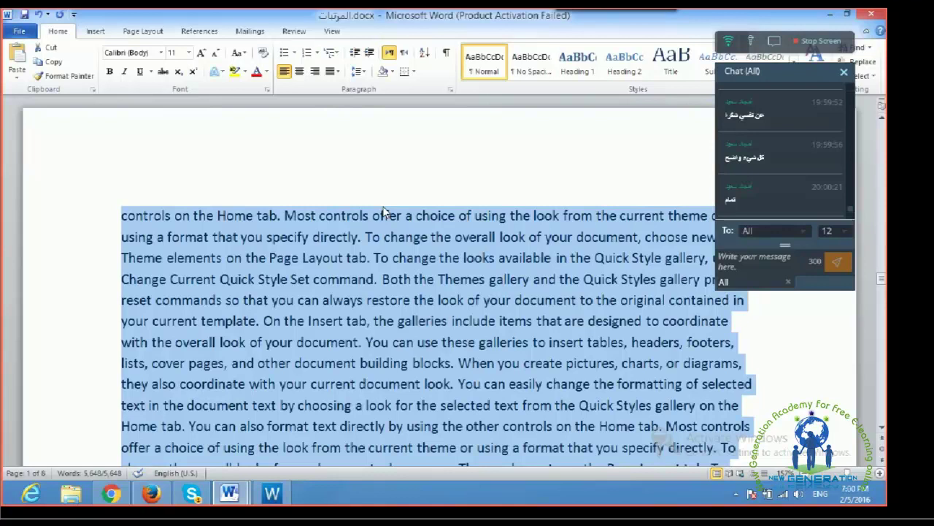
left_click(564, 195)
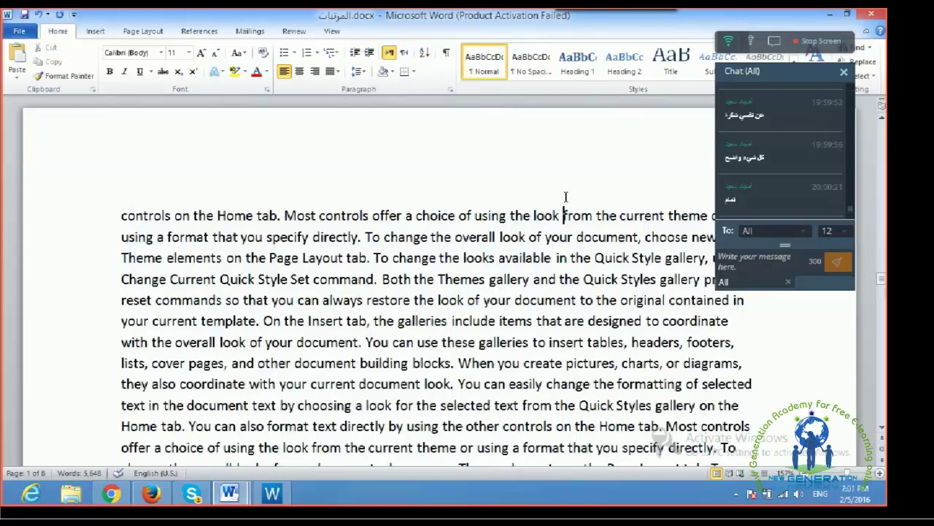
- Return the insertion point to the beginning of the document
scroll(566, 196, "down", 15)
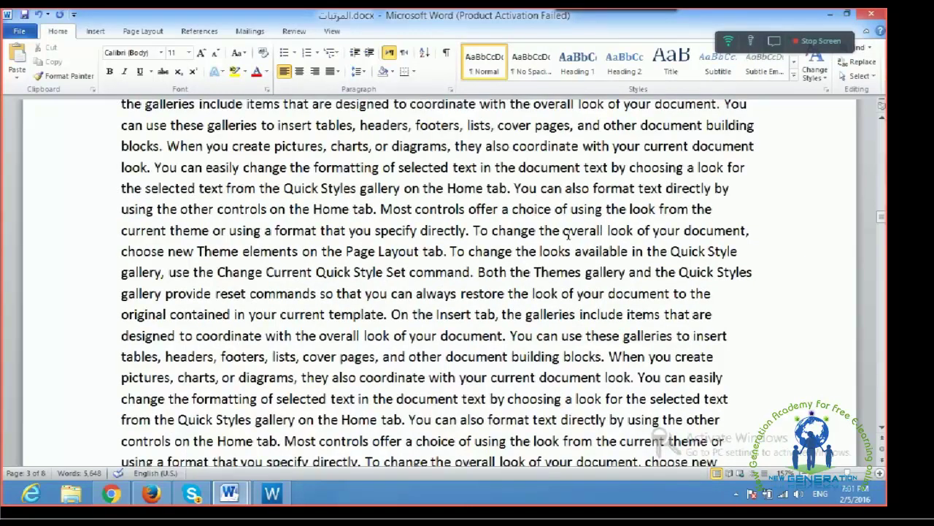
scroll(511, 241, "up", 5)
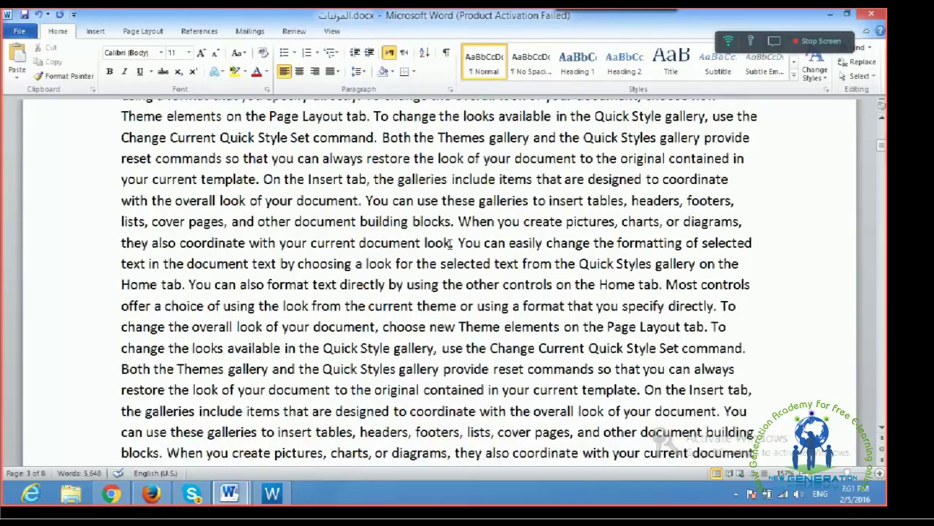
key("ctrl+Home")
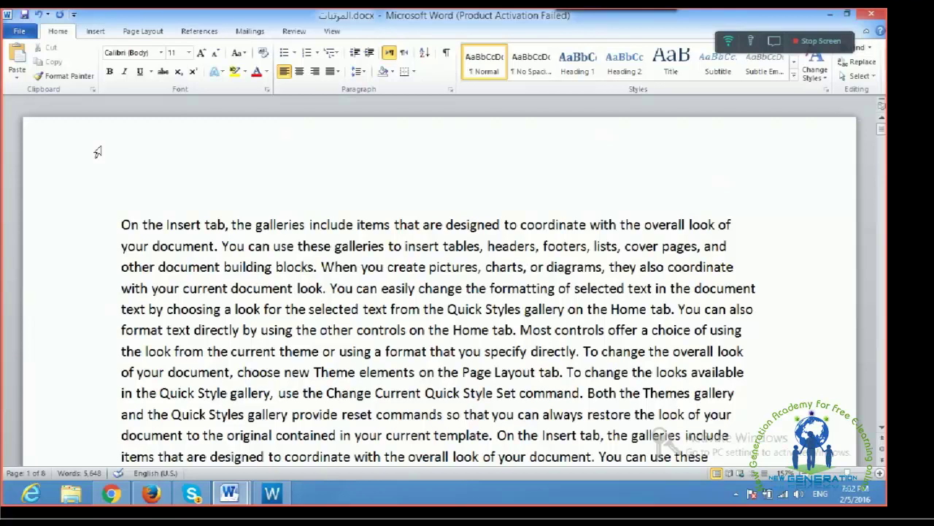
left_click(18, 33)
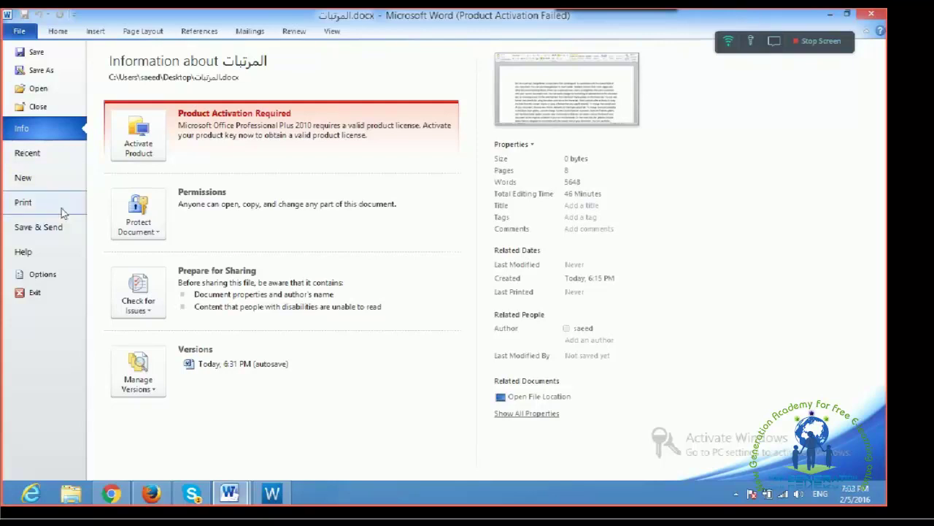
key("Escape")
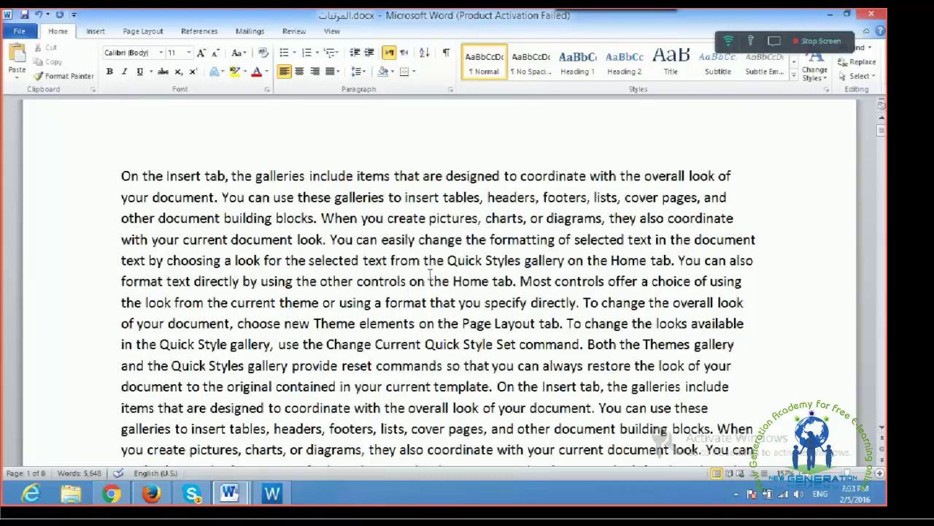
scroll(431, 275, "down", 10)
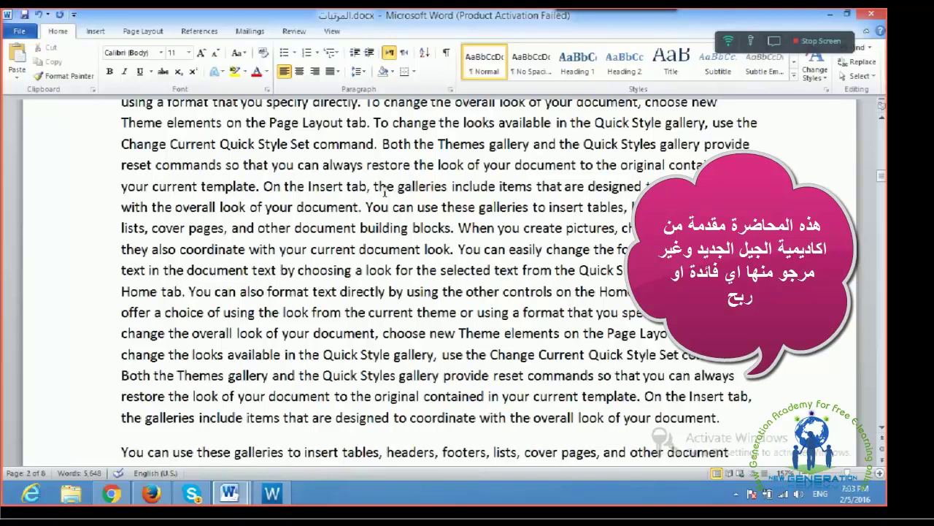
scroll(384, 191, "down", 5)
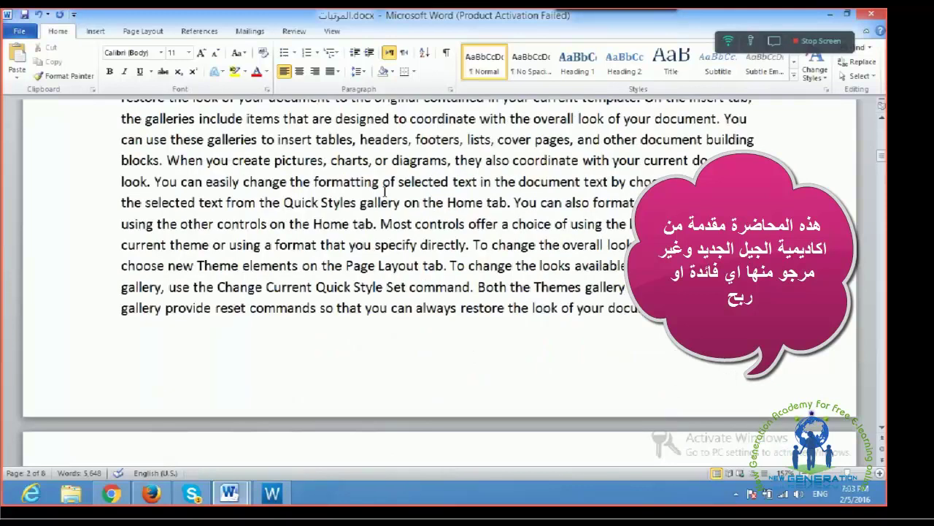
scroll(385, 191, "down", 5)
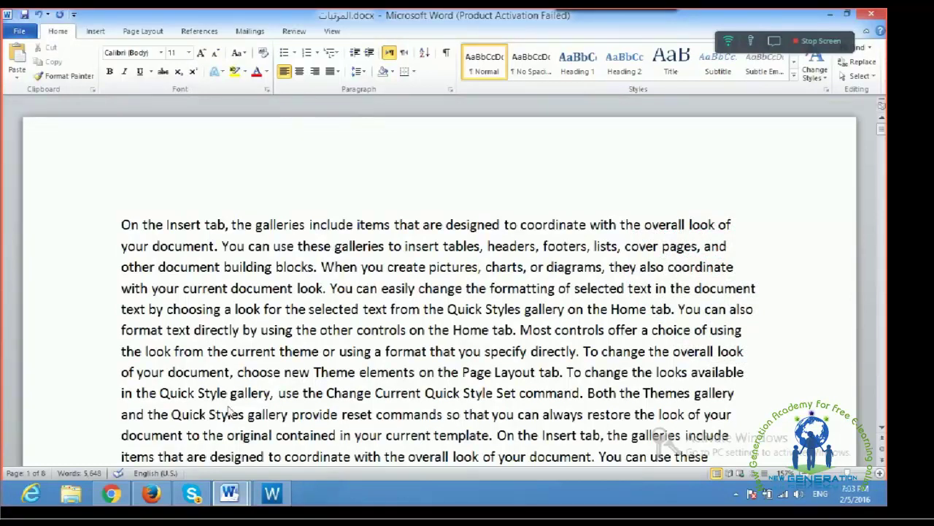
- Create a new blank document from the available templates
key("alt+f")
key("n")
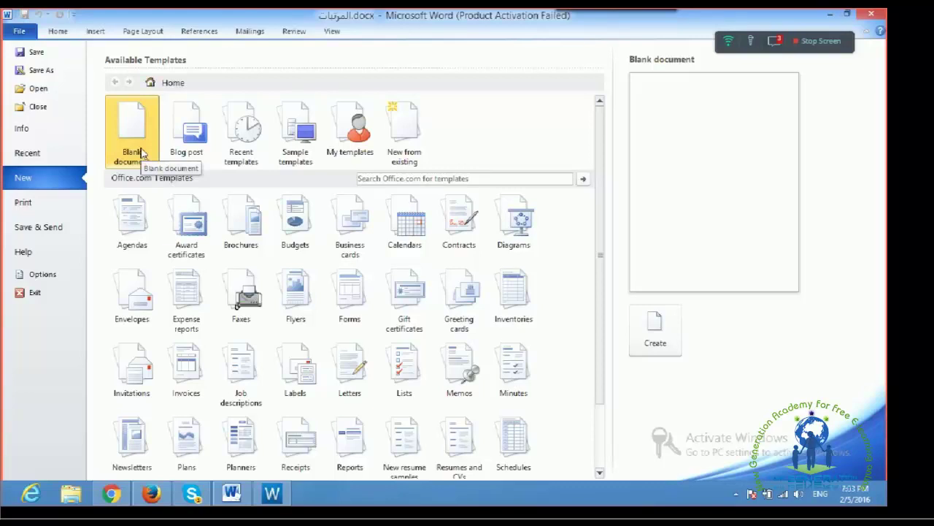
left_click(662, 337)
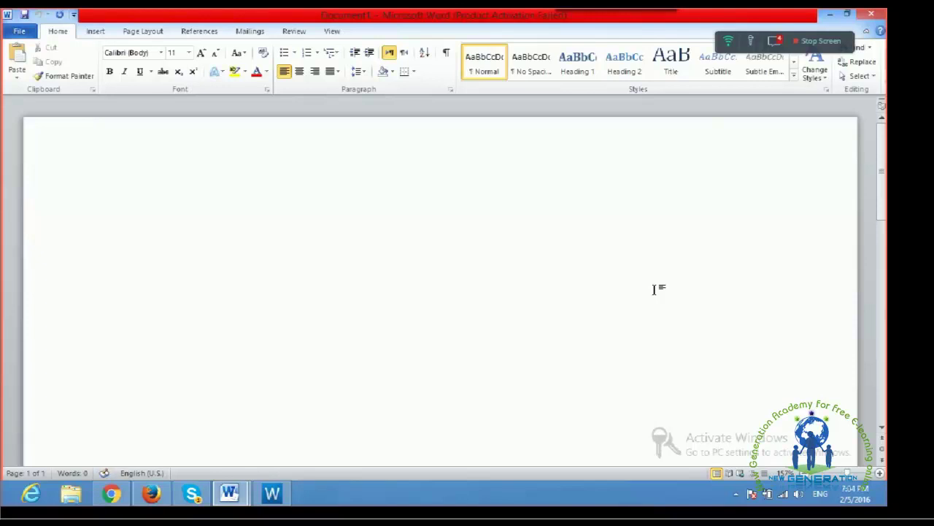
- Check the class chat twice for new student replies and return to the beginning of the blank page
left_click(774, 40)
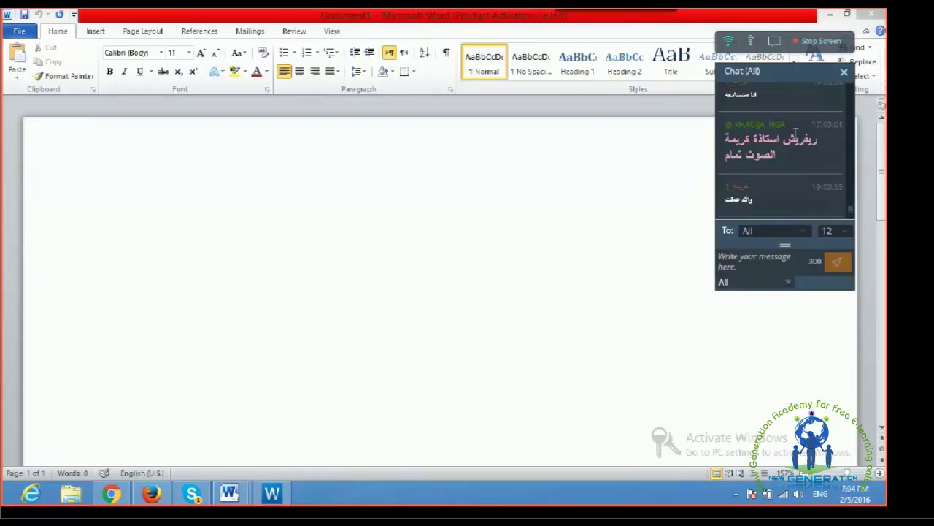
left_click(844, 72)
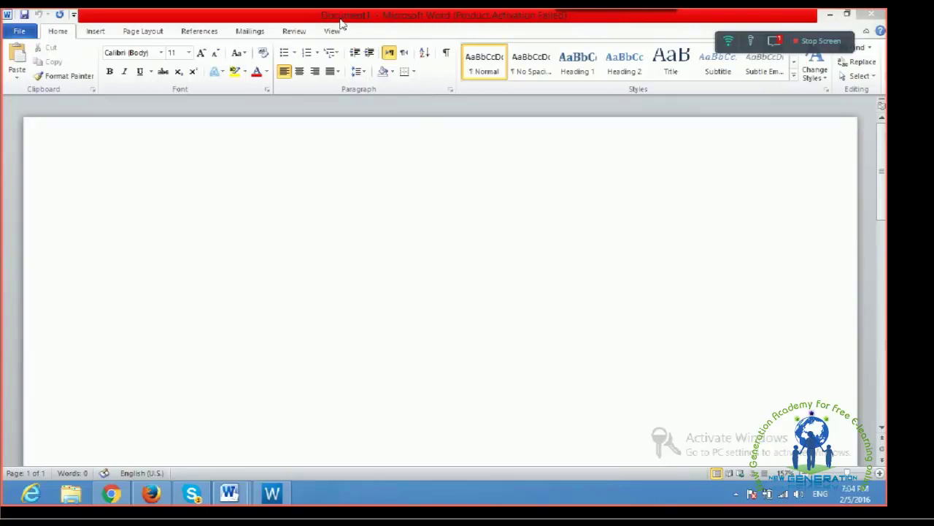
left_click(774, 40)
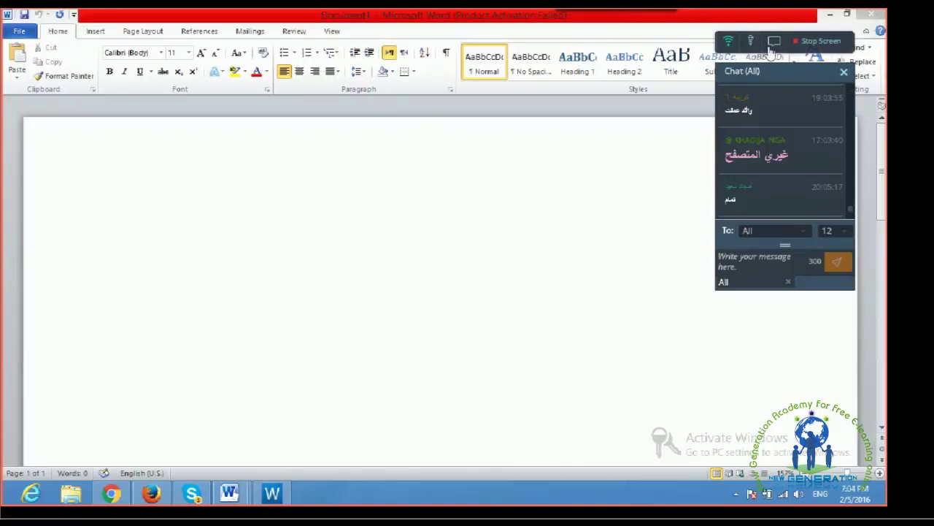
left_click(378, 183)
scroll(378, 183, "down", 5)
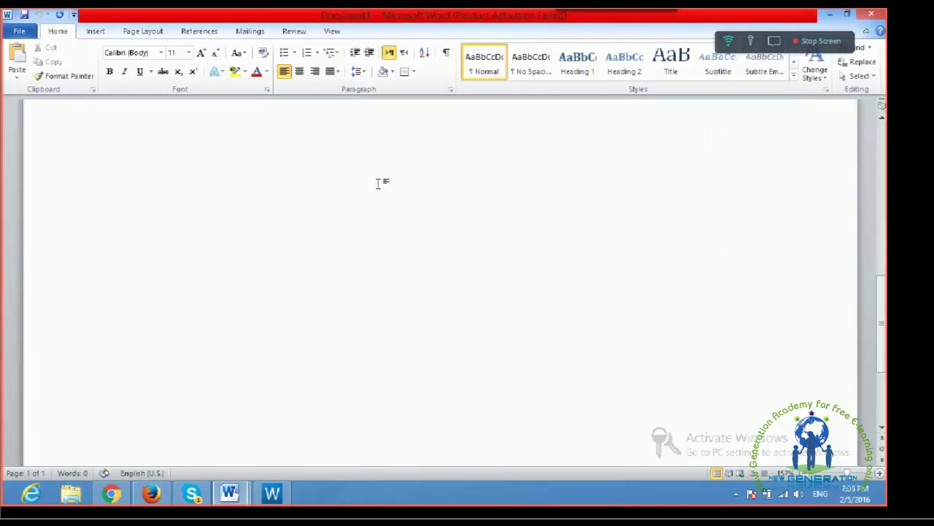
scroll(378, 183, "up", 3)
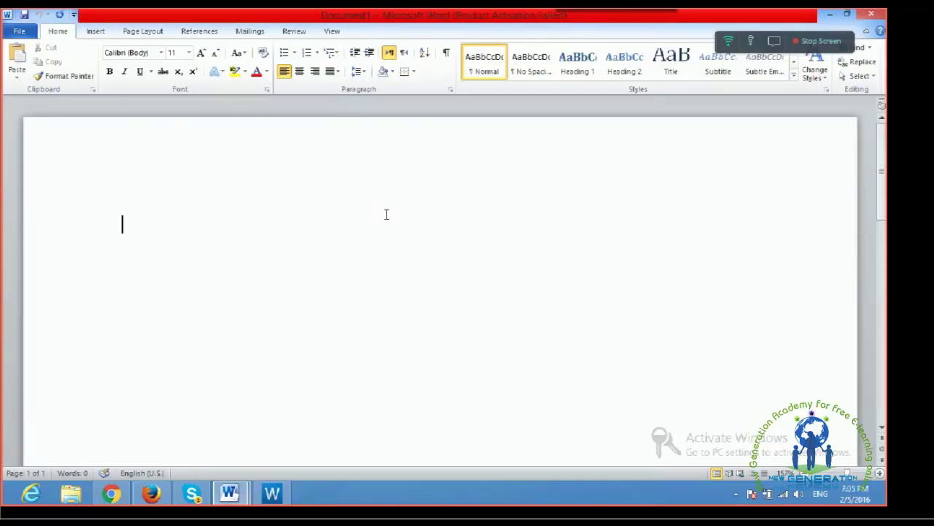
- Start opening an existing file and browse the Desktop contents
left_click(21, 32)
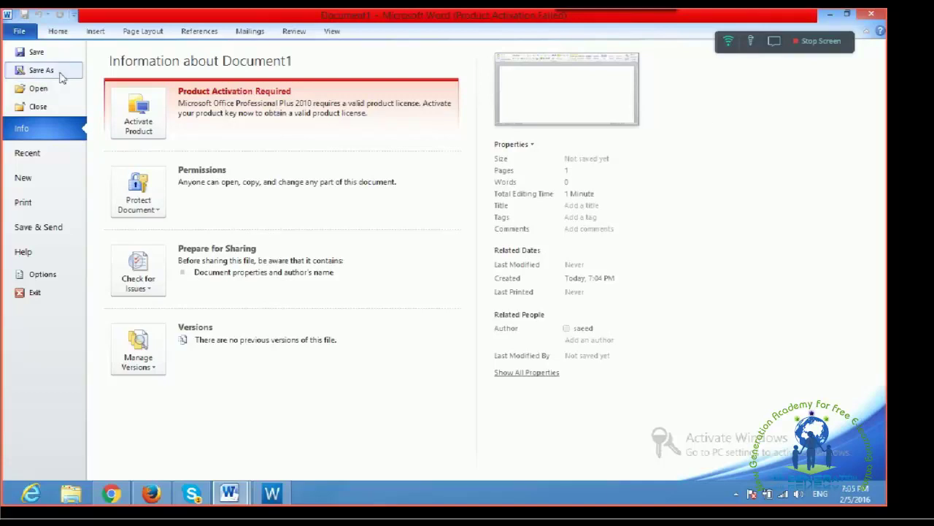
key("Escape")
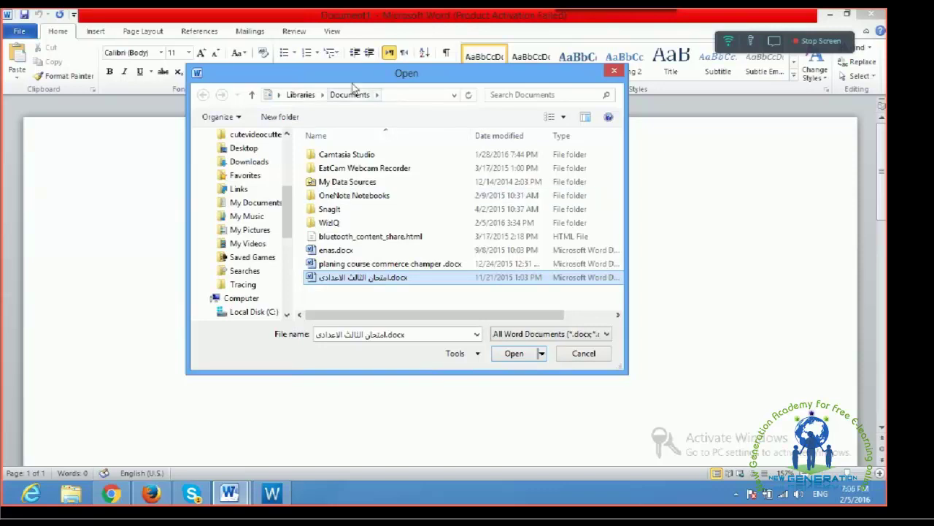
scroll(288, 153, "up", 4)
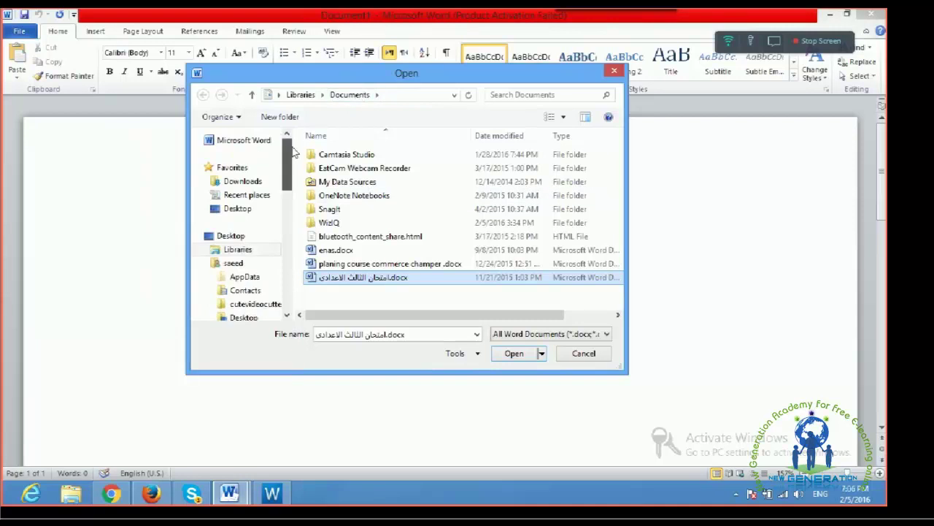
mouse_move(292, 150)
left_mouse_down()
mouse_move(294, 206)
mouse_move(293, 150)
left_mouse_up()
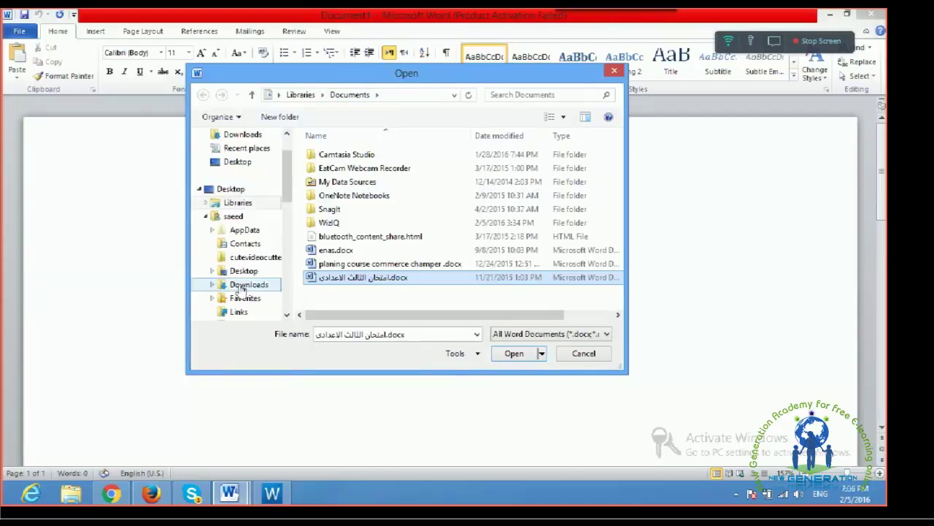
left_click(241, 162)
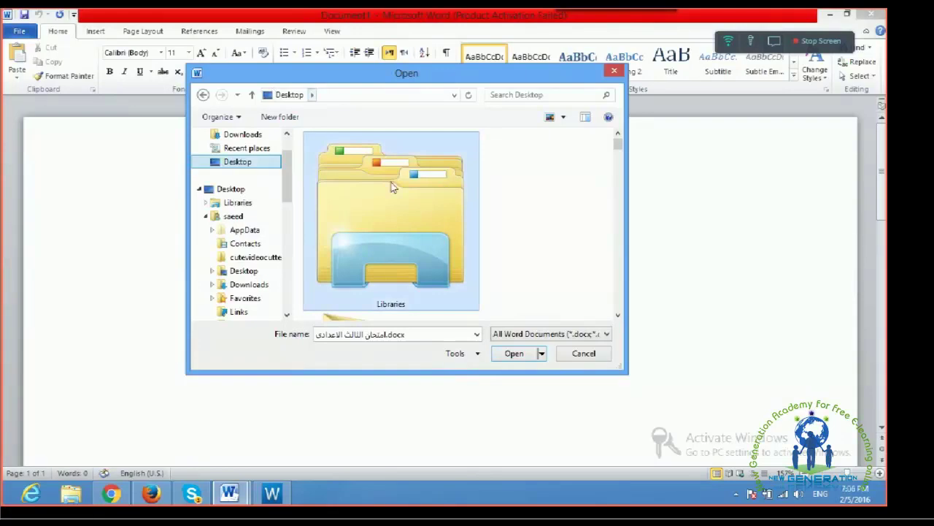
scroll(416, 186, "down", 3)
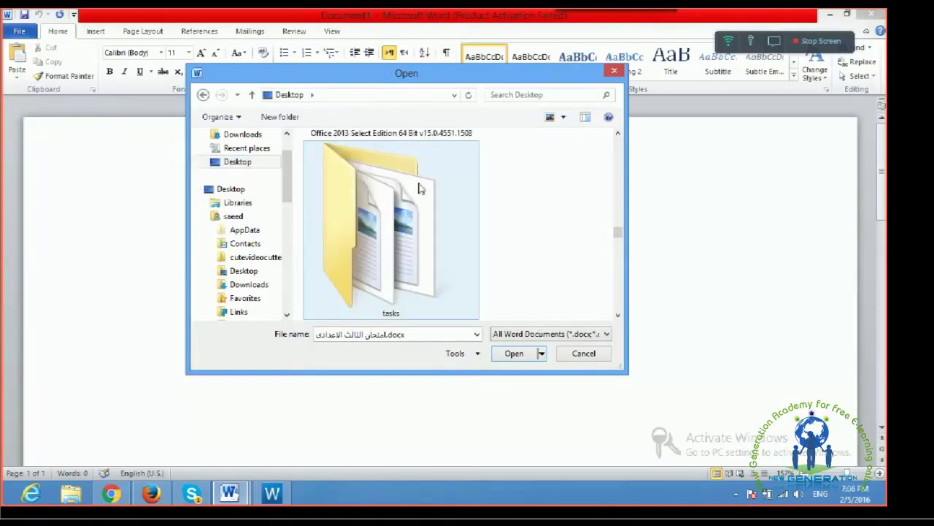
- Browse the folders stored on Local Disk (D:) in the Open dialog
scroll(365, 212, "up", 1)
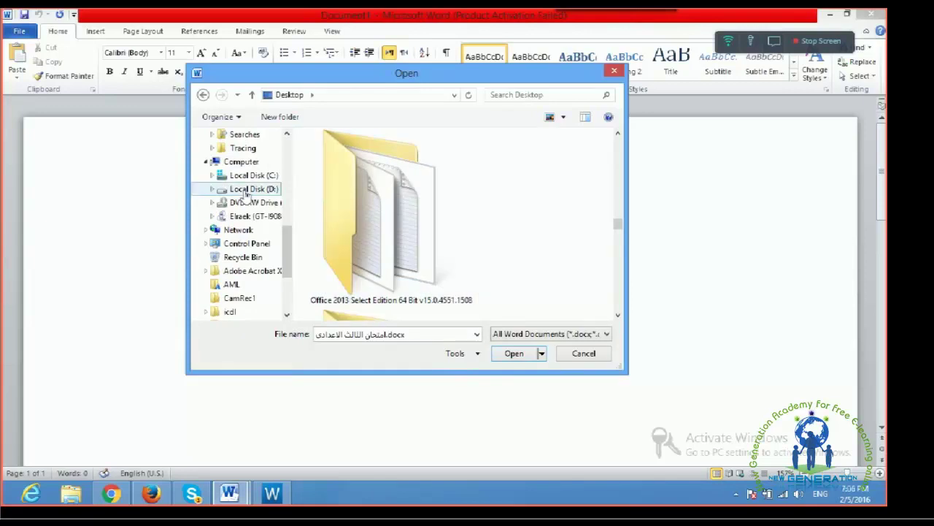
scroll(286, 250, "up", 1)
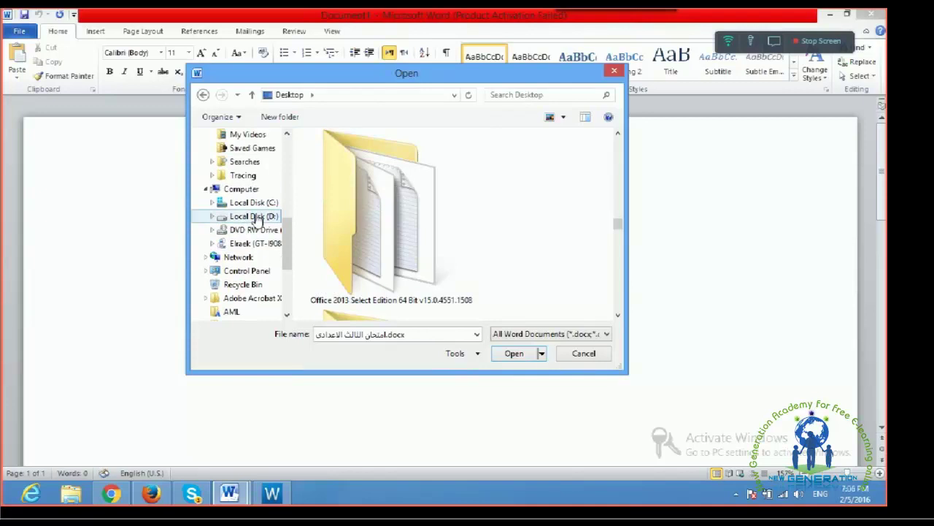
left_click(255, 217)
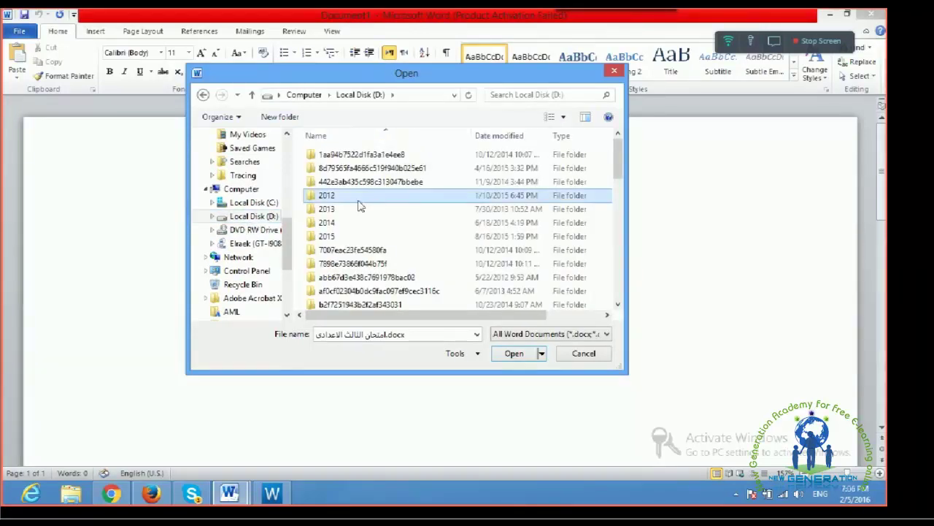
scroll(416, 199, "down", 2)
scroll(416, 199, "down", 4)
scroll(416, 199, "up", 6)
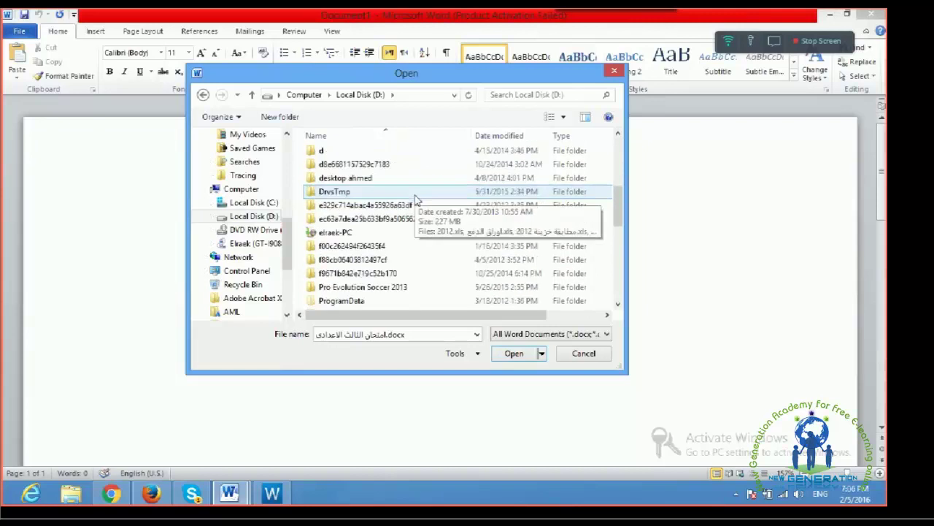
scroll(277, 198, "up", 5)
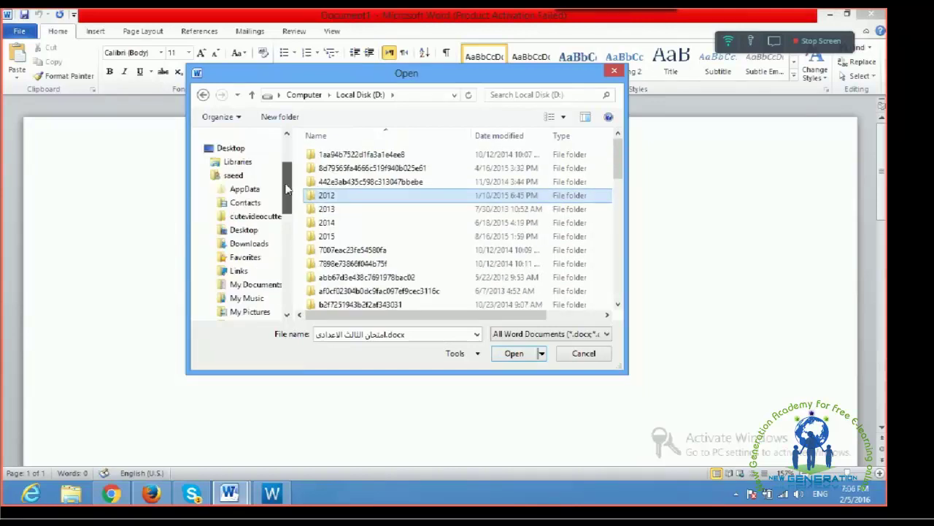
- Open the Desktop document "تعلن شركة عمر افندي عن مناقصة لتوريد أدوات كتابية.docx"
scroll(286, 189, "up", 1)
left_click(237, 161)
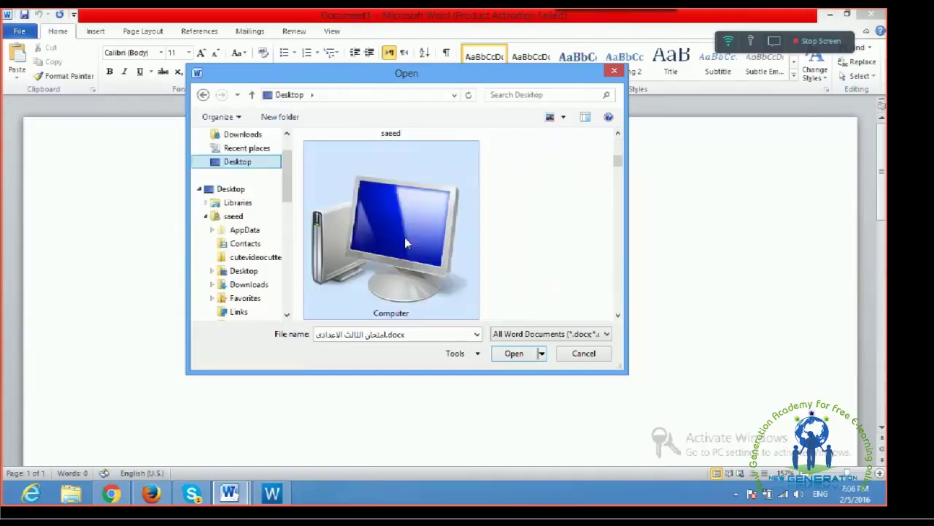
left_click(419, 214)
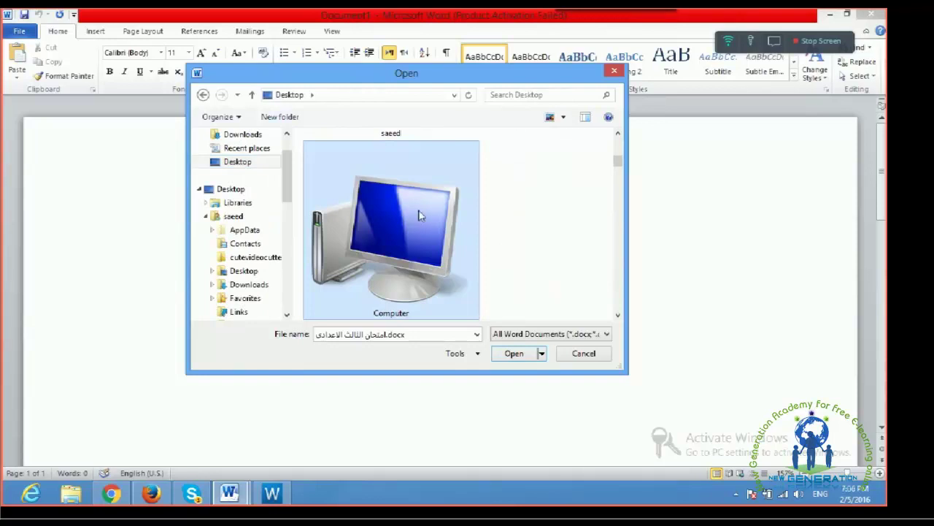
scroll(419, 215, "down", 5)
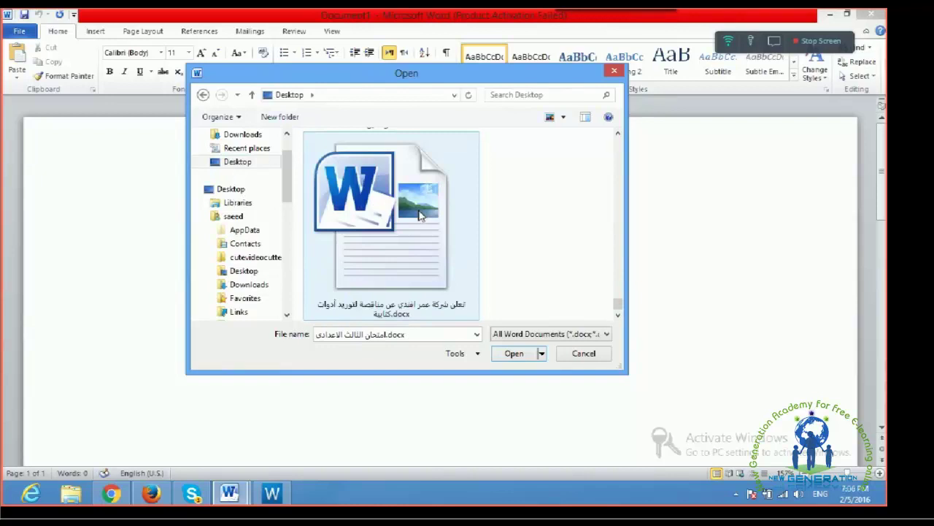
double_click(419, 215)
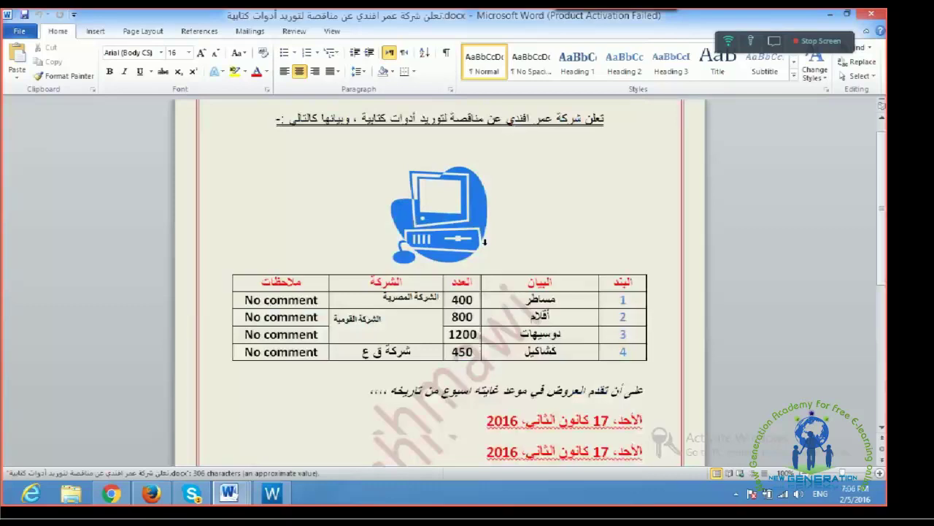
scroll(484, 241, "up", 1)
- Return to the blank Document1, review the new-document templates and the Open dialog, and cancel without opening a file
key("ctrl+n")
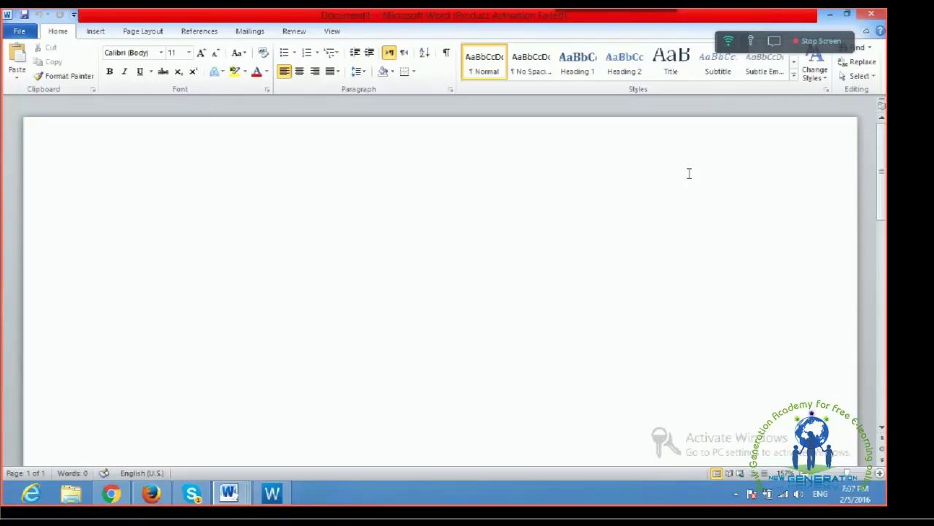
left_click(19, 31)
left_click(23, 177)
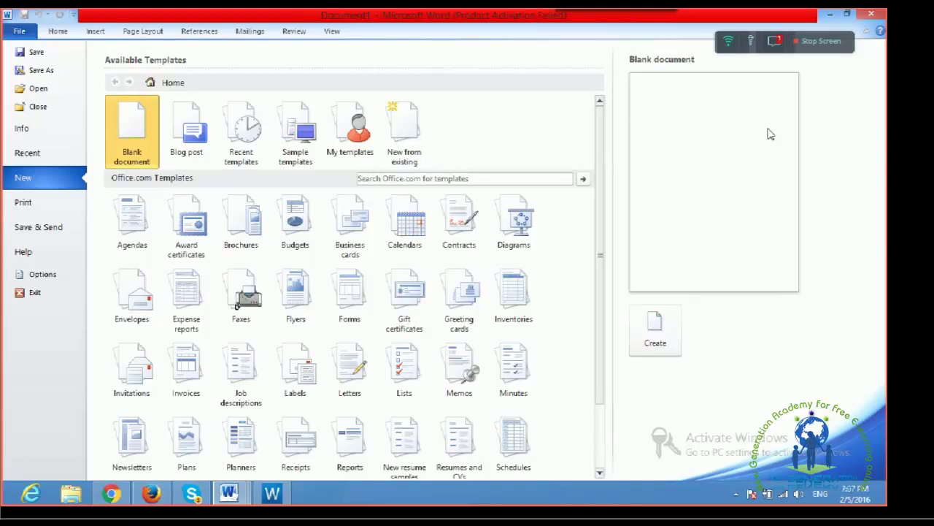
left_click(41, 89)
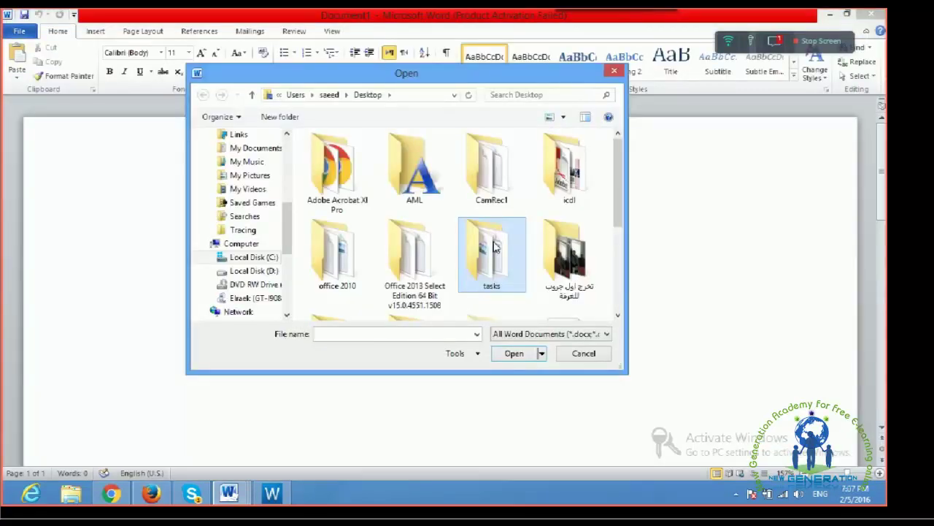
key("Escape")
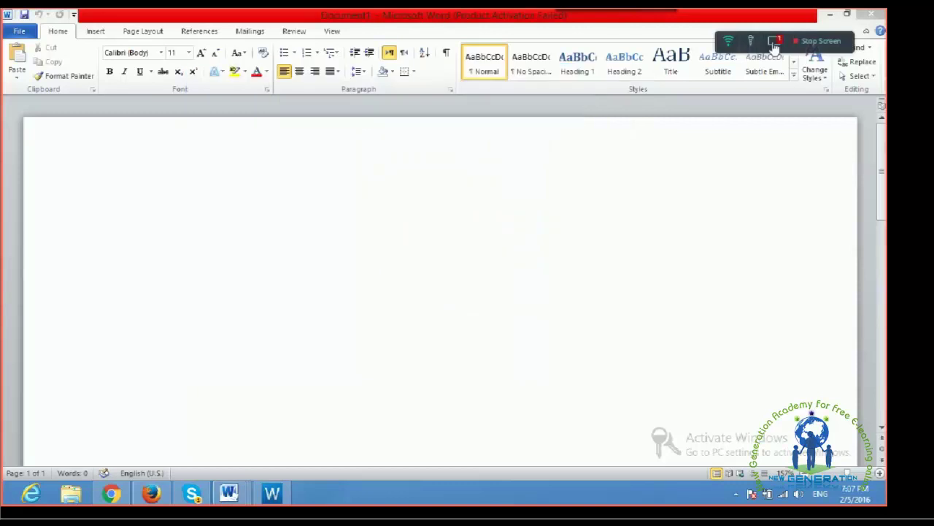
- Check the class chat and bring the blank Document1 back to its editing view
left_click(775, 42)
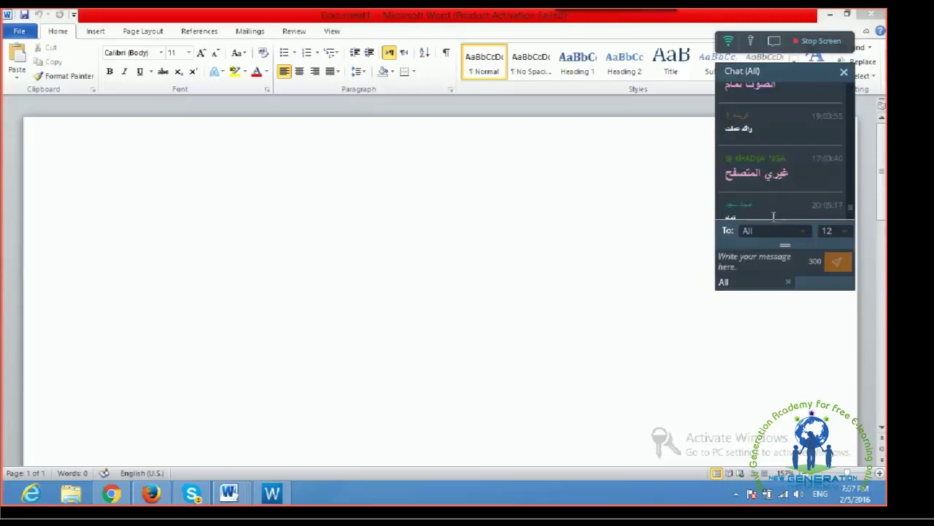
left_click(774, 43)
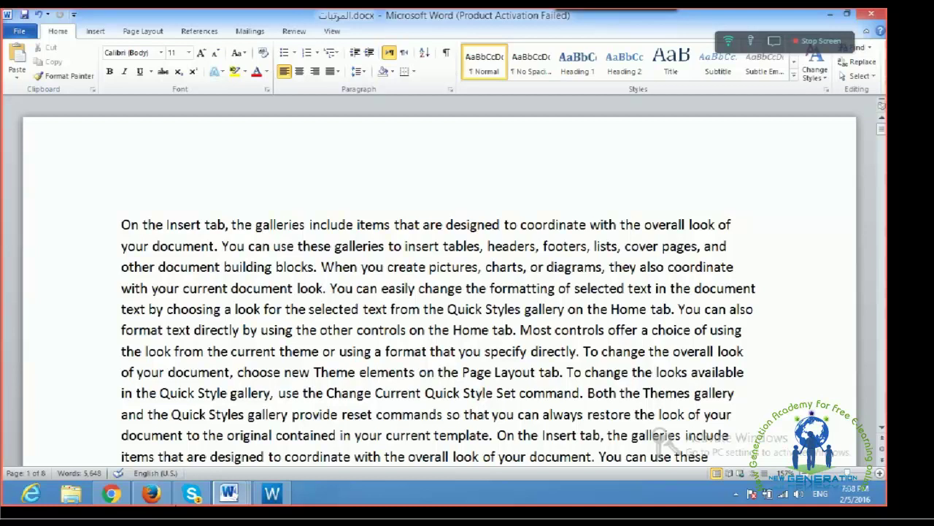
mouse_move(228, 494)
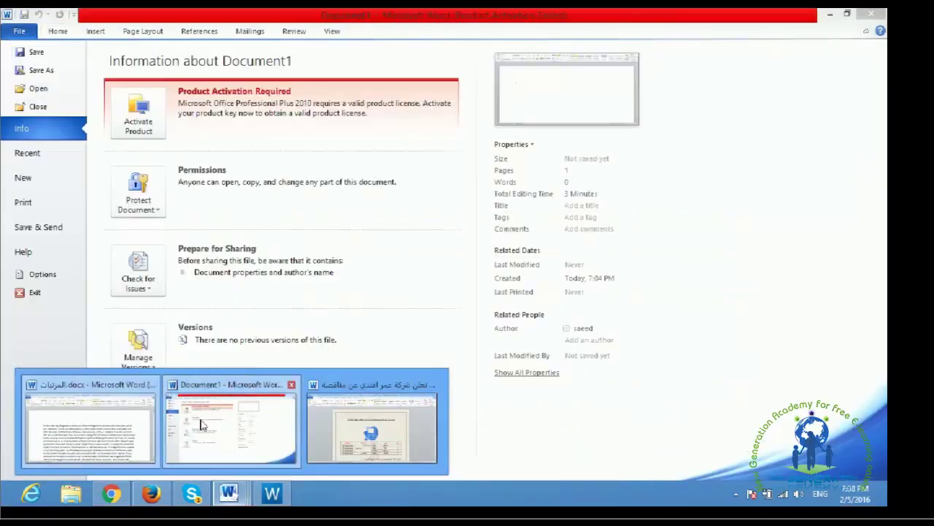
left_click(202, 425)
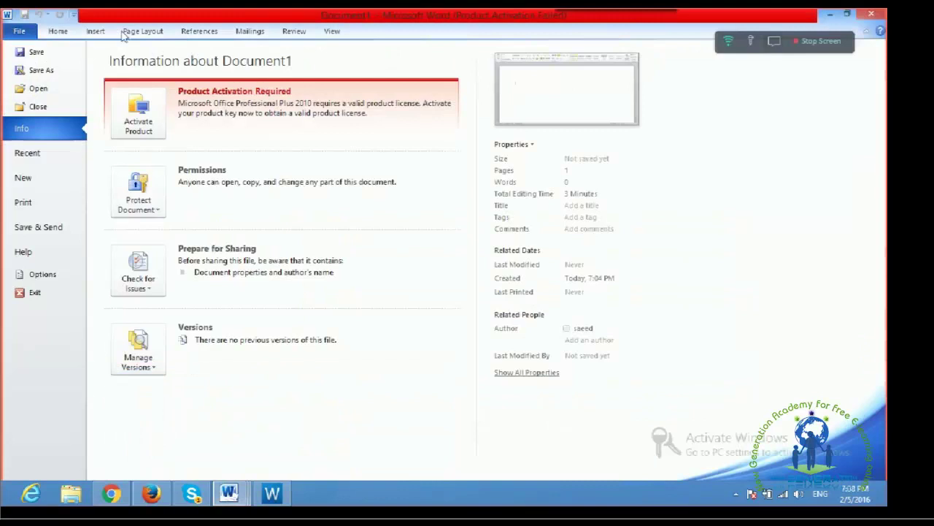
left_click(57, 32)
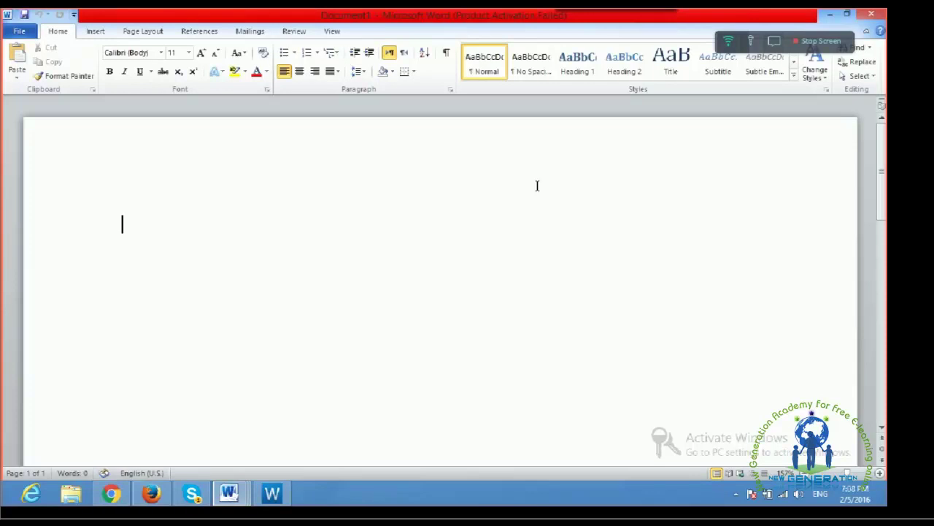
- Set the blank paragraph's direction to right-to-left, clear the trial letters, and switch the keyboard language to Arabic
key("ctrl+Shift_R")
type("f")
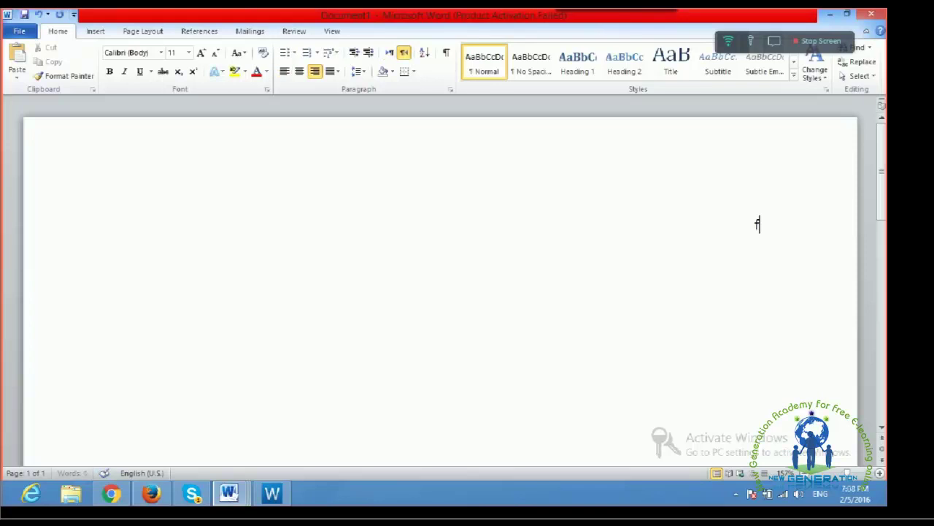
key("BackSpace")
type("jgj")
key("BackSpace")
key("BackSpace")
key("BackSpace")
key("alt+shift")
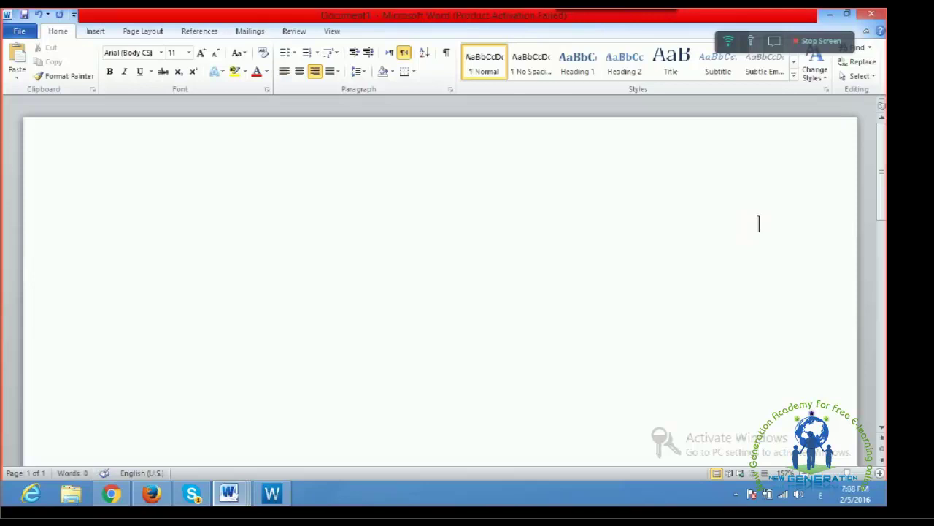
- Write "بسم الله الرحمن الرحيم" in the blank document and start saving it
type("بسم الله الرحمن الر")
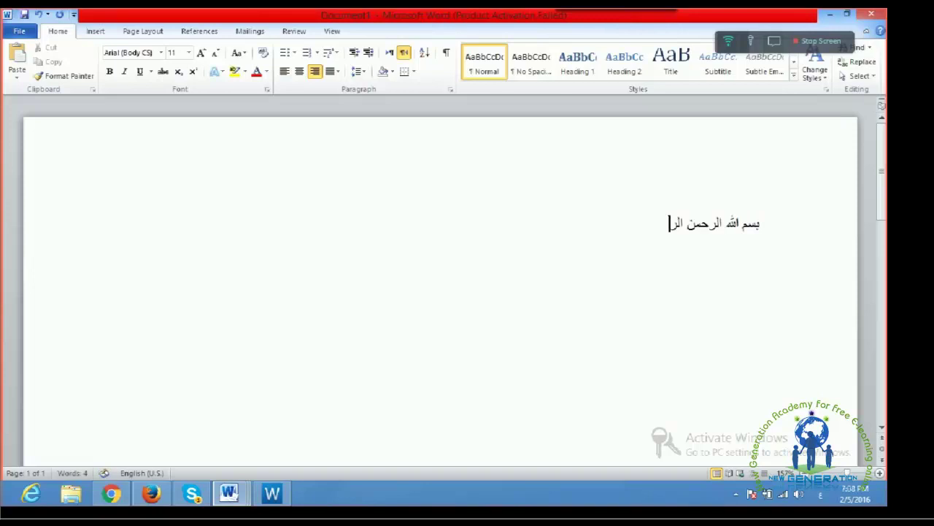
type("حيم")
key("ctrl+s")
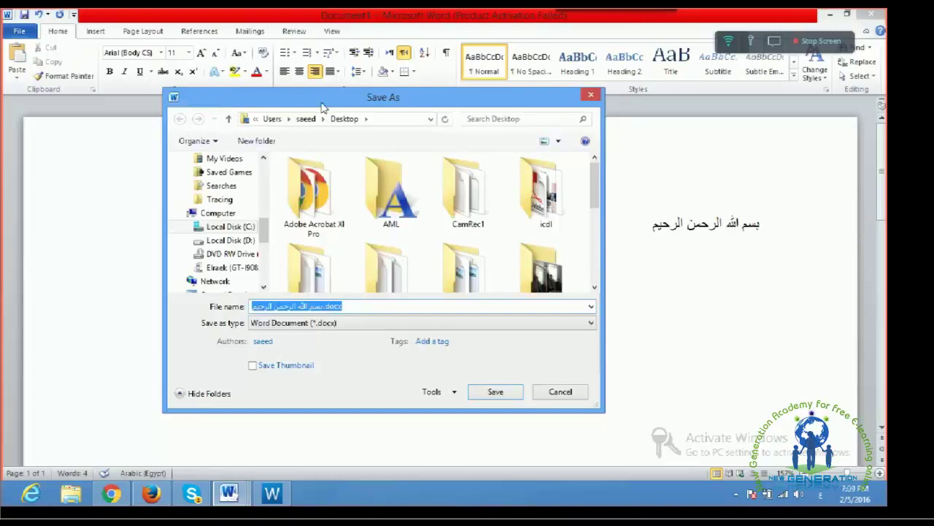
left_click_drag(323, 107, 375, 110)
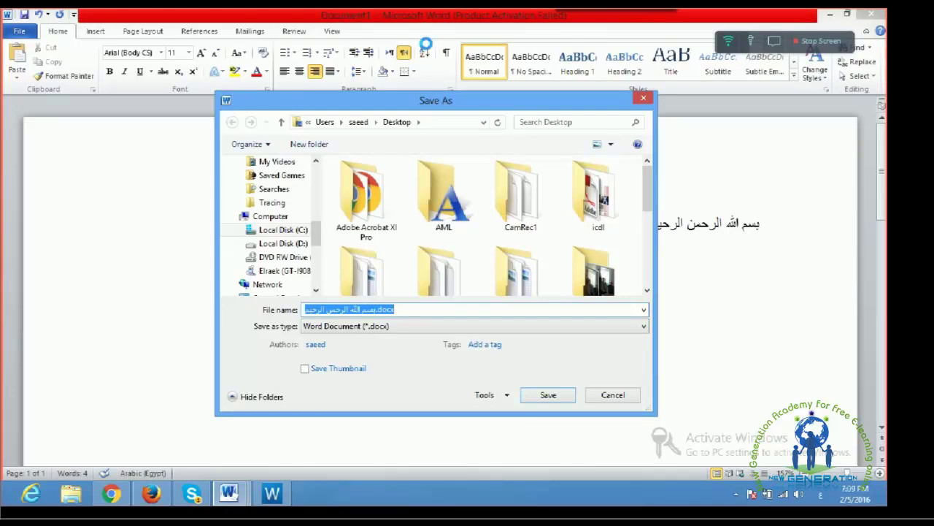
left_click_drag(463, 103, 515, 108)
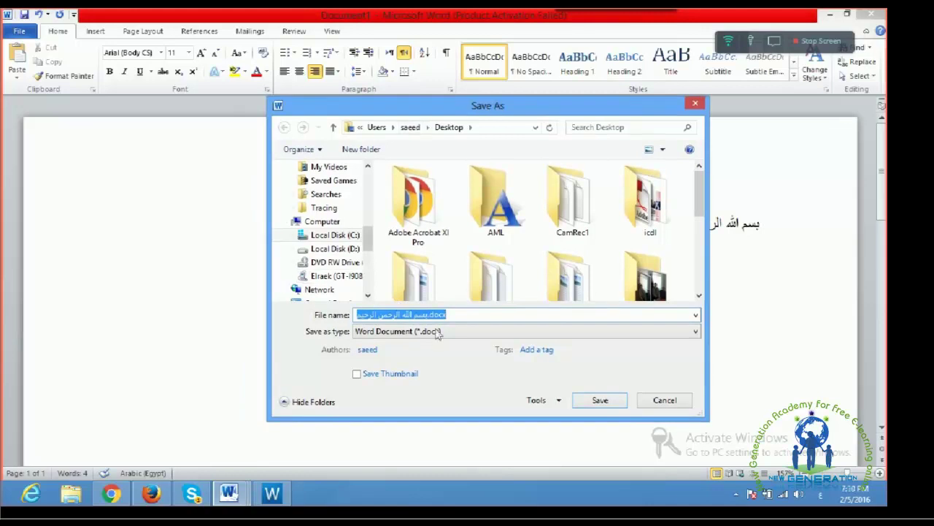
- Examine the suggested file name and its .docx extension, and read the recent class chat messages
left_click_drag(447, 314, 428, 313)
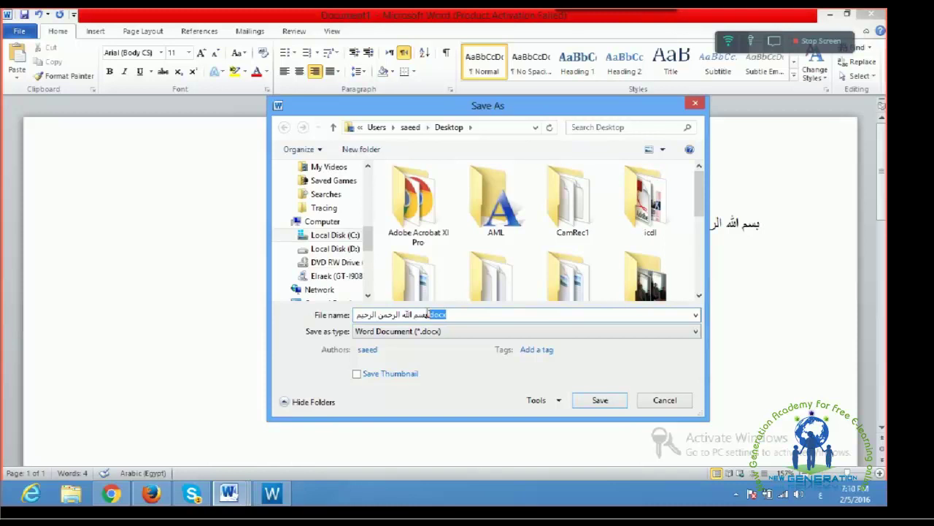
left_click_drag(428, 314, 457, 311)
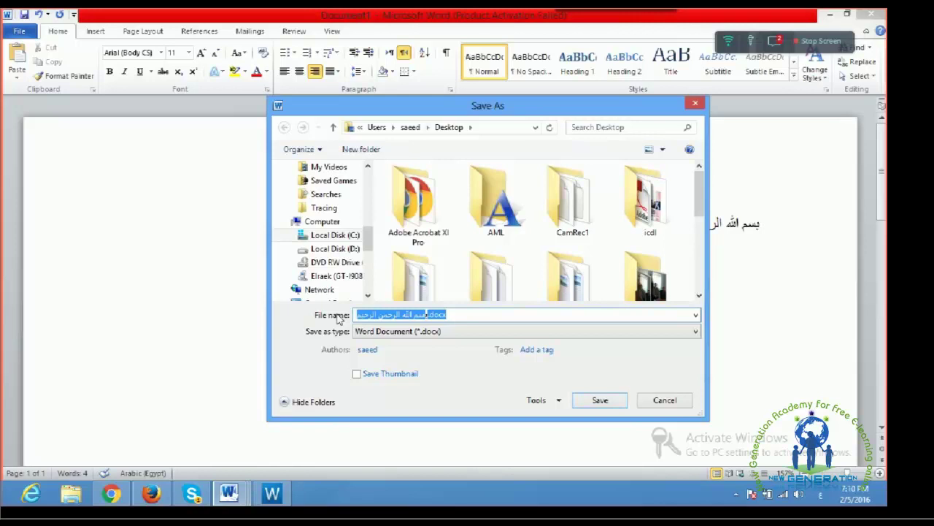
left_click(775, 43)
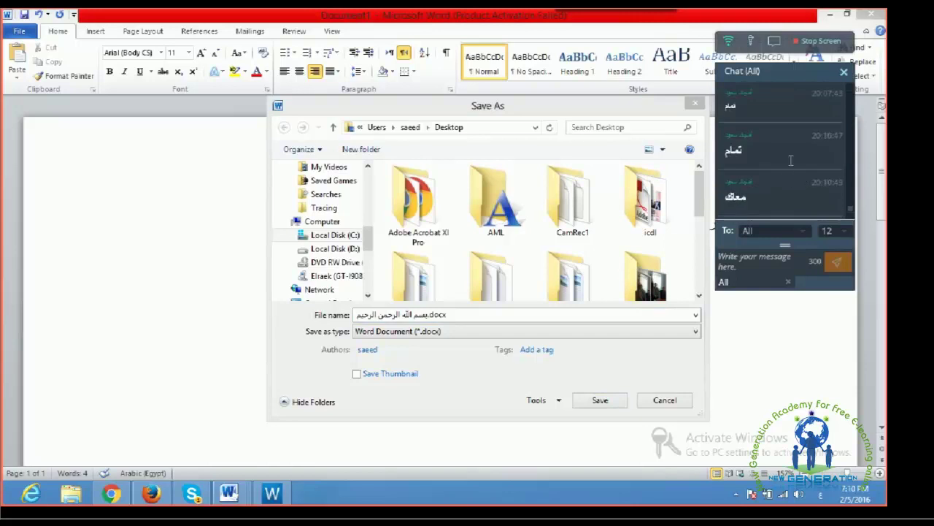
scroll(790, 161, "up", 1)
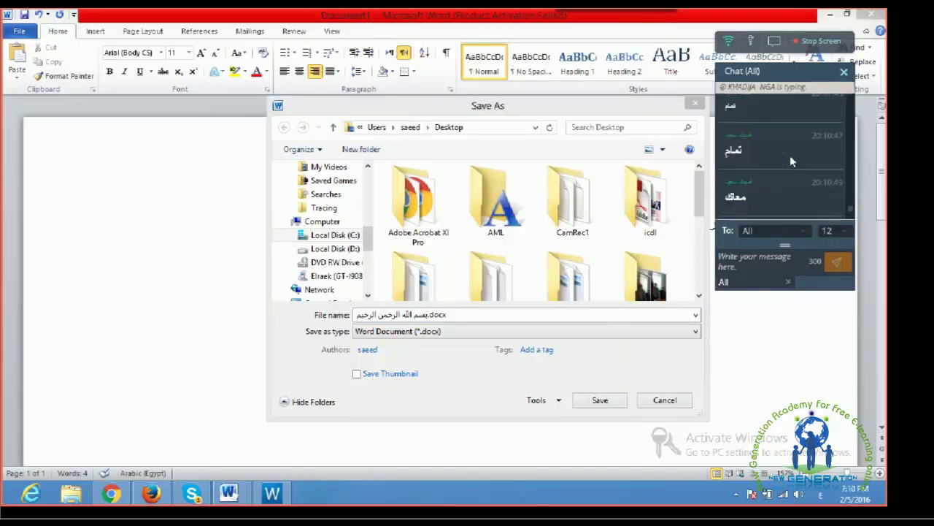
scroll(790, 154, "up", 3)
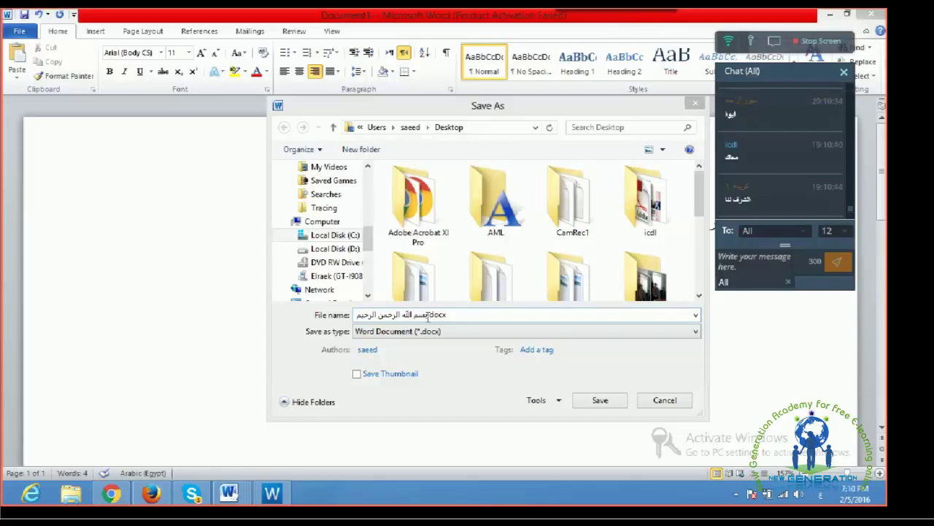
- Replace the suggested file name before the .docx extension with "الموظفين"
left_click(427, 314)
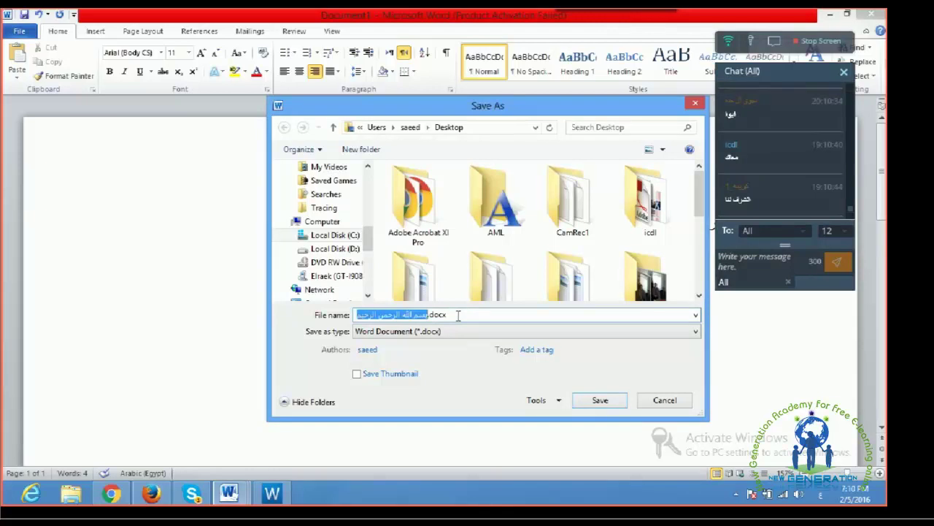
left_click(431, 315)
double_click(427, 315)
left_click(429, 315)
left_click_drag(429, 315, 453, 317)
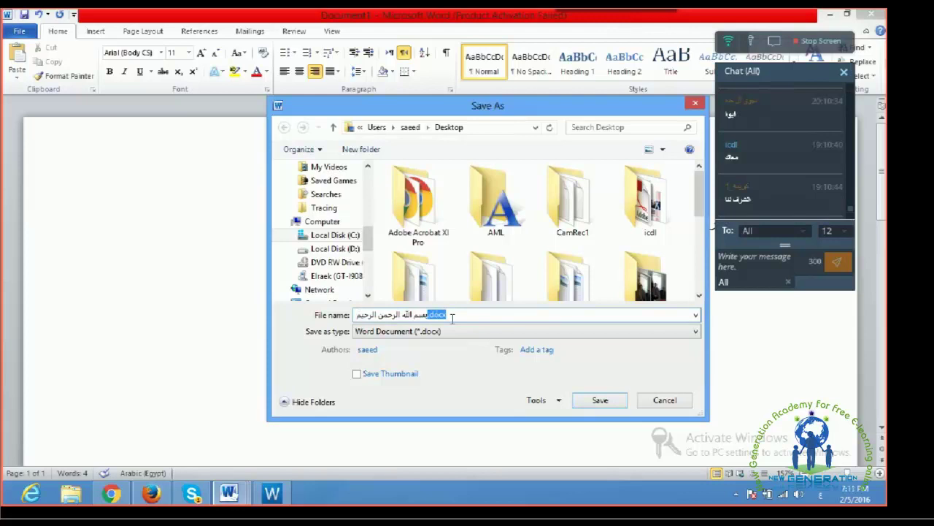
left_click(452, 317)
left_click_drag(432, 315, 443, 373)
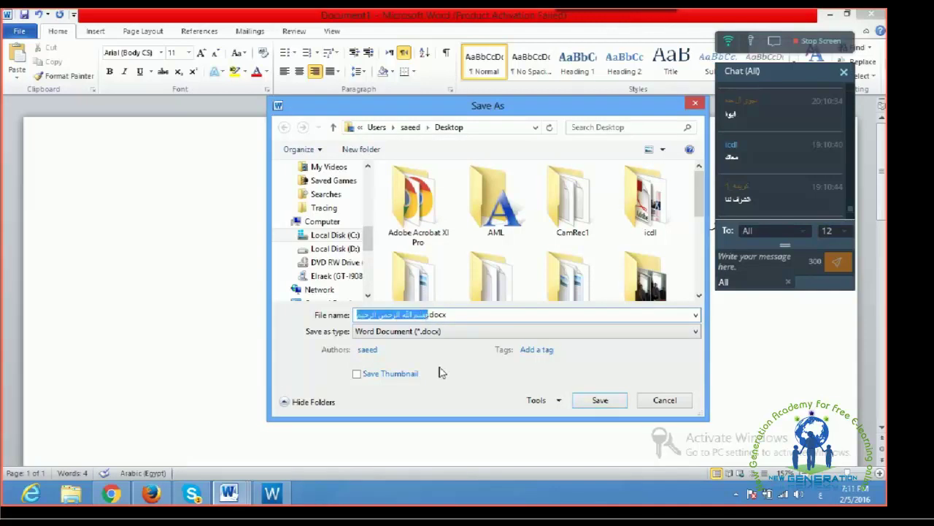
key("BackSpace")
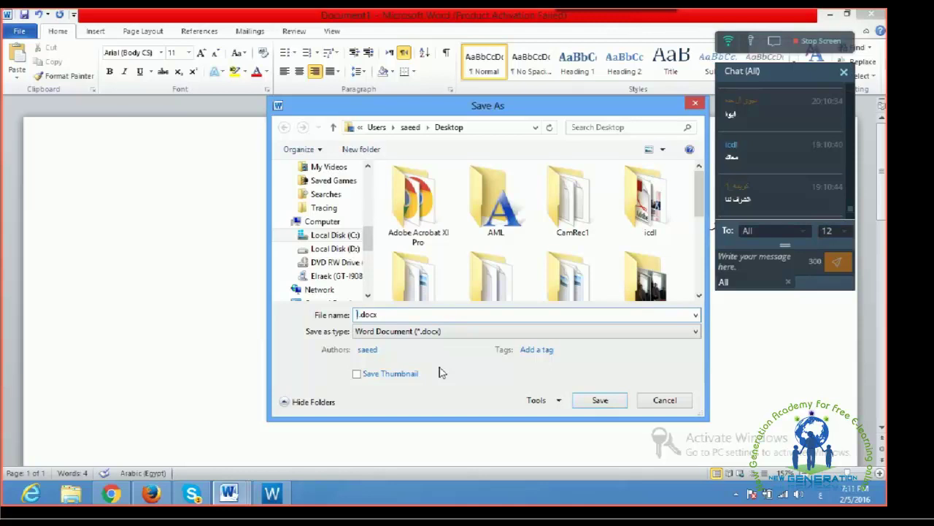
type("الموق")
type("فين")
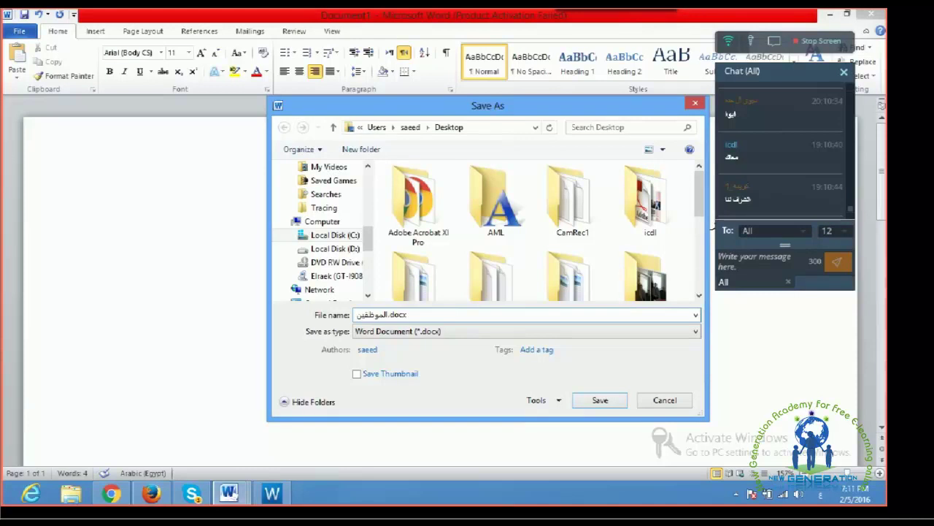
- Switch the save location to Local Disk (D:) and return it to the Desktop
left_click_drag(370, 231, 367, 246)
left_click(343, 235)
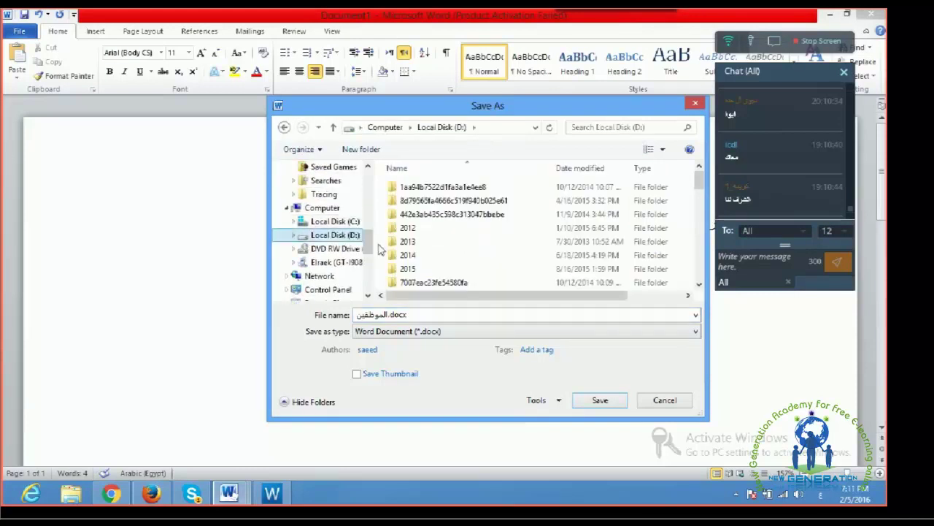
left_click_drag(370, 246, 370, 179)
left_click(324, 182)
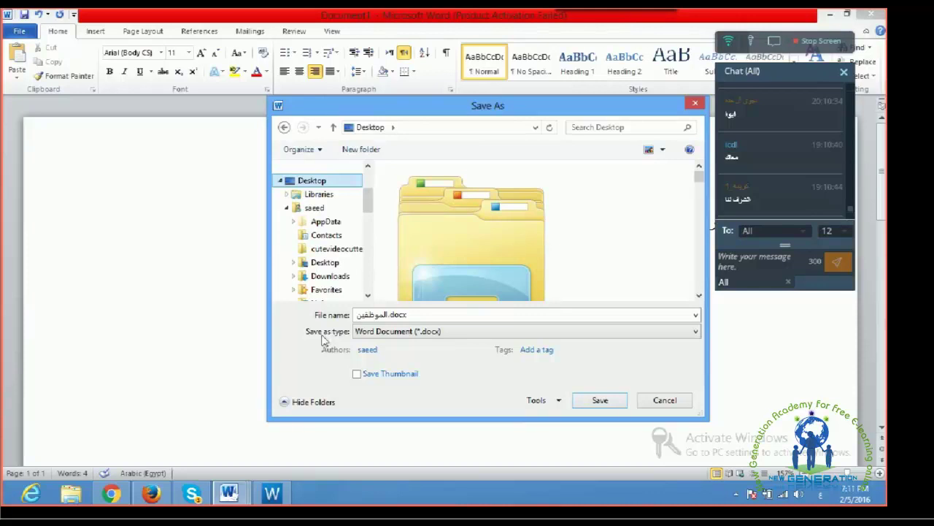
- Close the class chat, review the available file types and choose Word 97-2003 Document (*.doc)
left_click(365, 332)
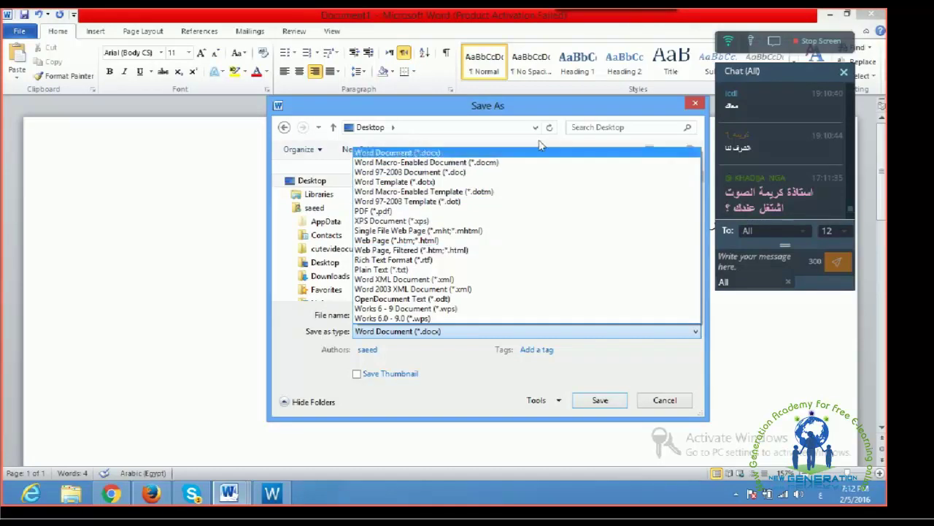
left_click(764, 79)
left_click(695, 334)
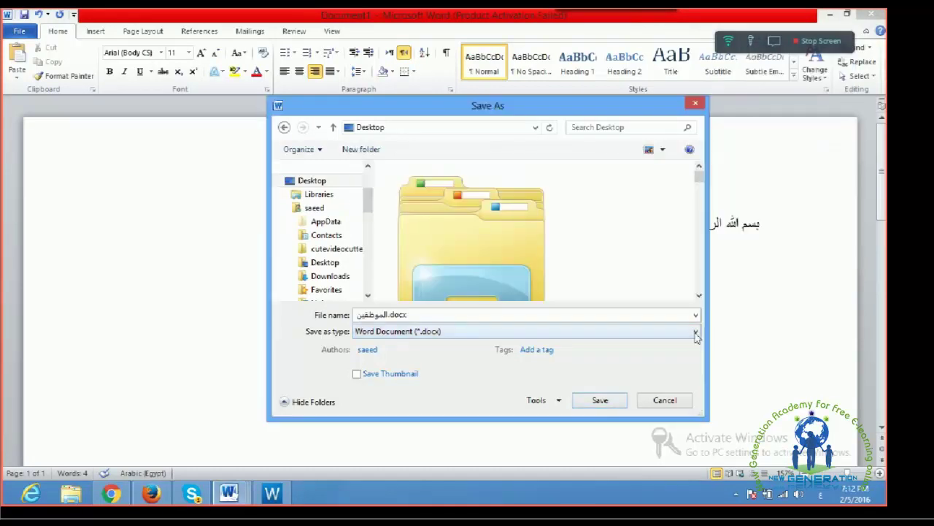
left_click(696, 332)
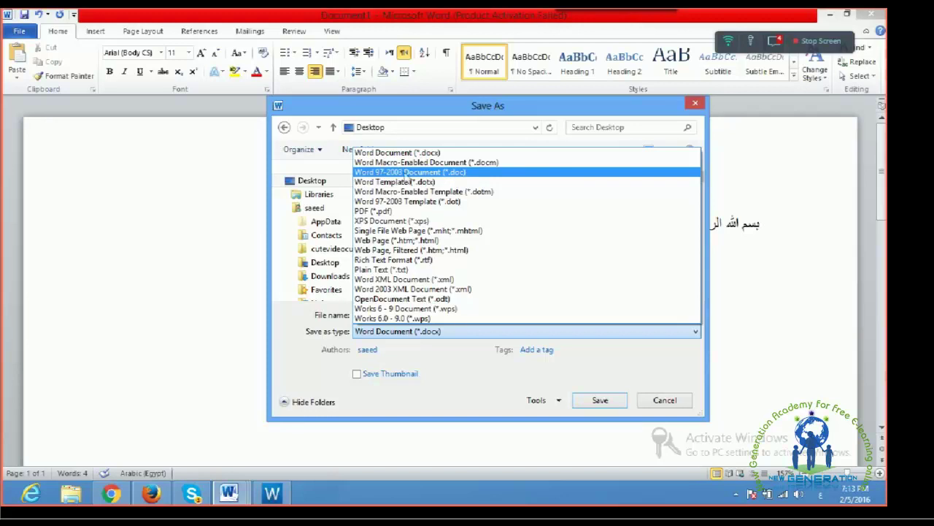
left_click(471, 173)
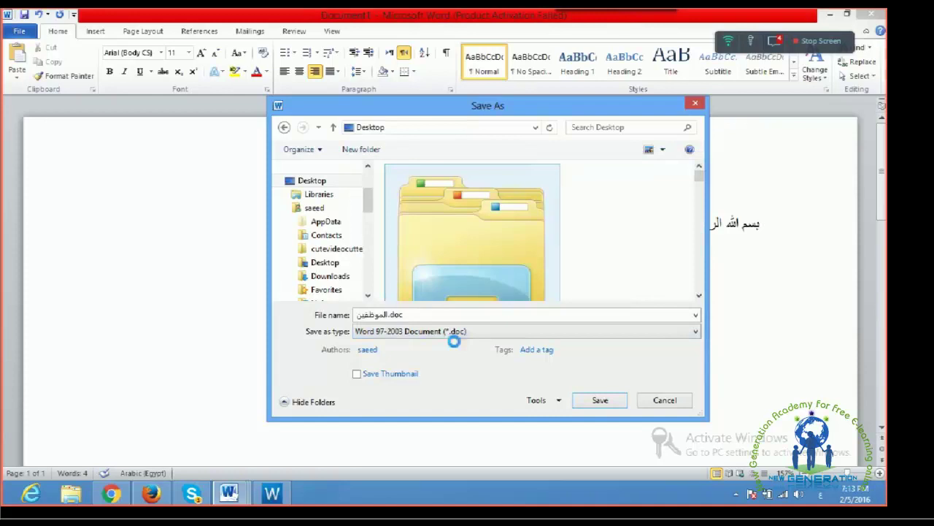
- Set the file type back to Word Document (*.docx)
left_click(451, 333)
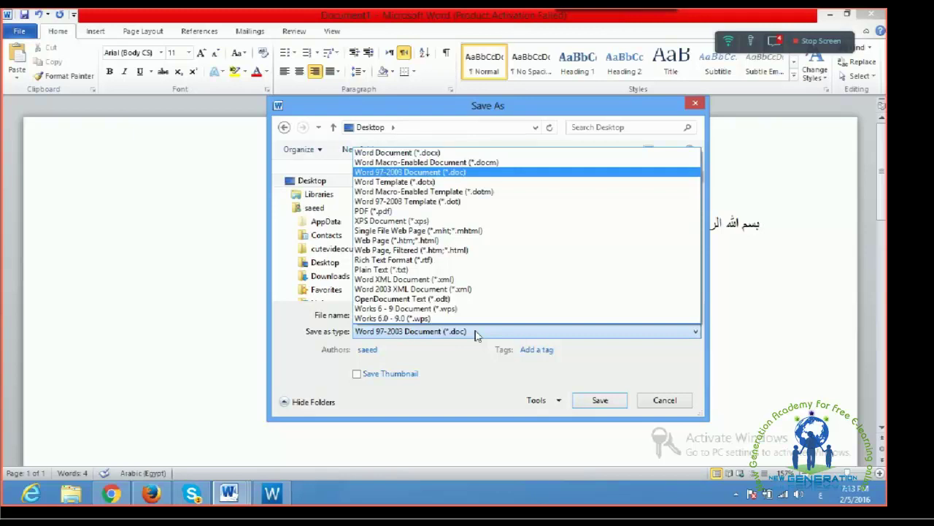
left_click(419, 153)
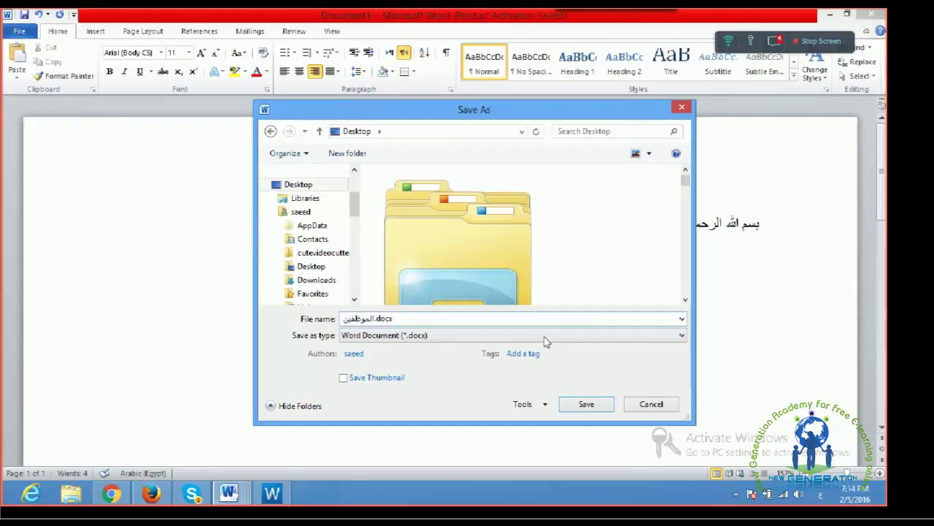
left_click(682, 335)
left_click(397, 176)
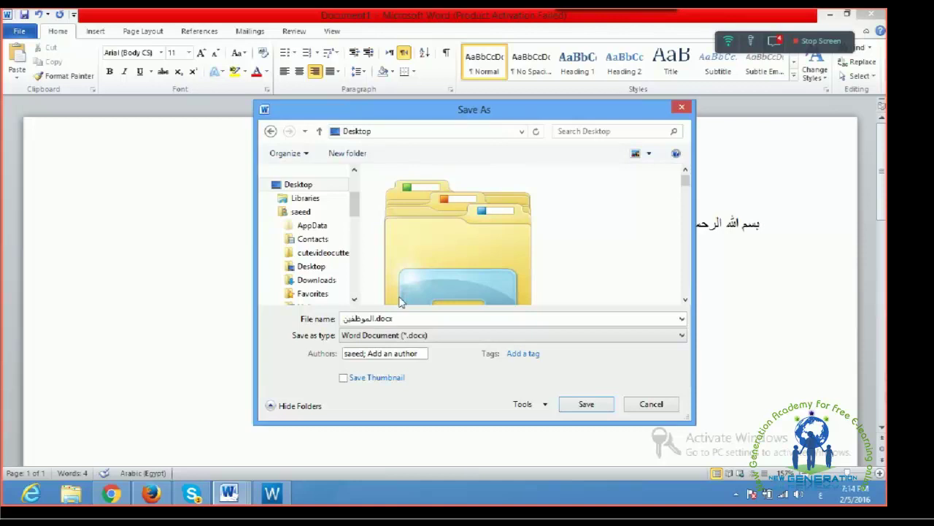
- Look over the text-editing options for the file name and check the class chat
left_click(395, 319)
right_click(572, 318)
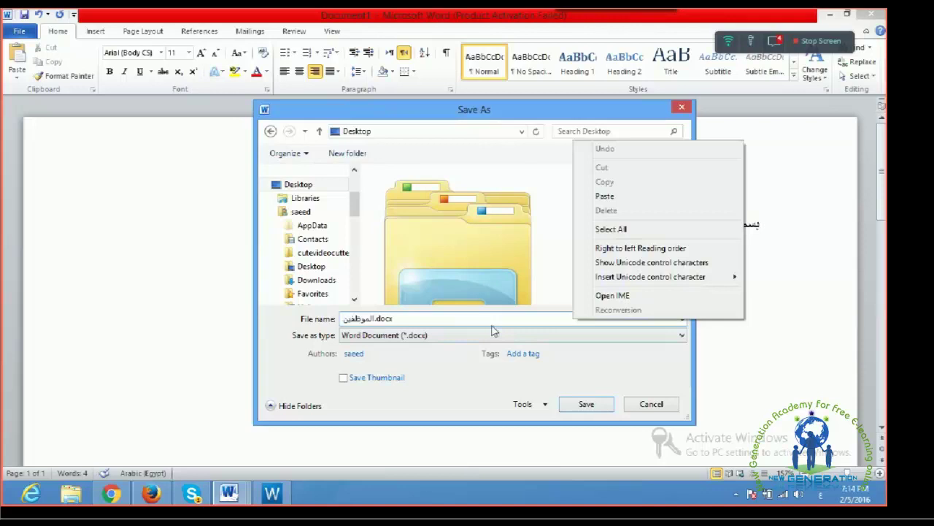
left_click(454, 320)
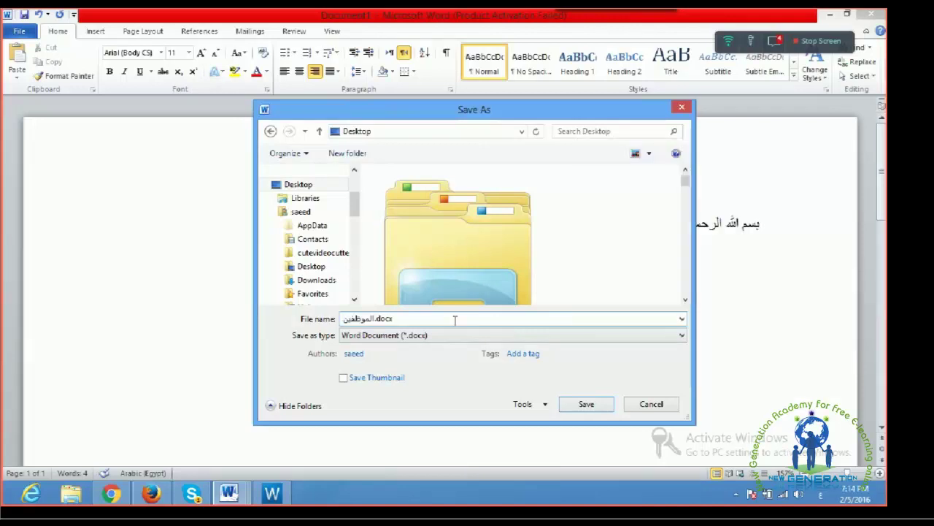
left_click(775, 41)
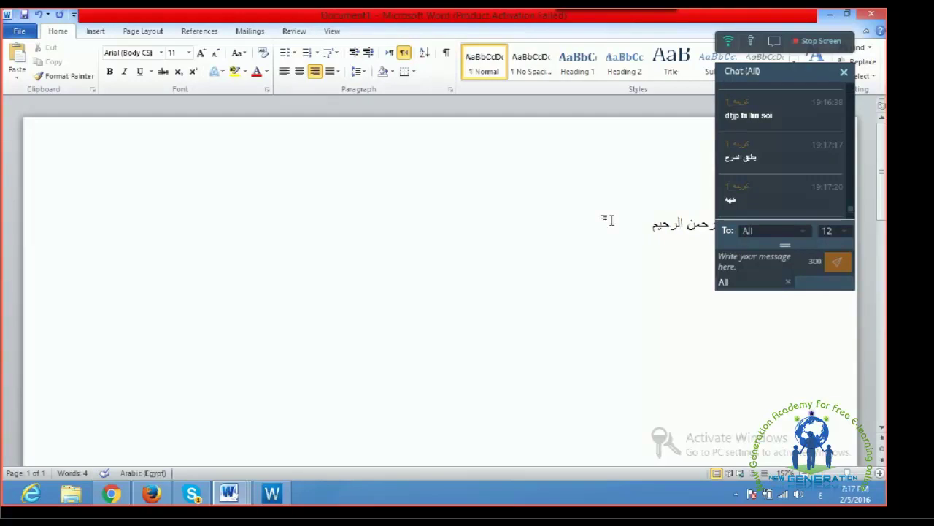
key("ctrl+s")
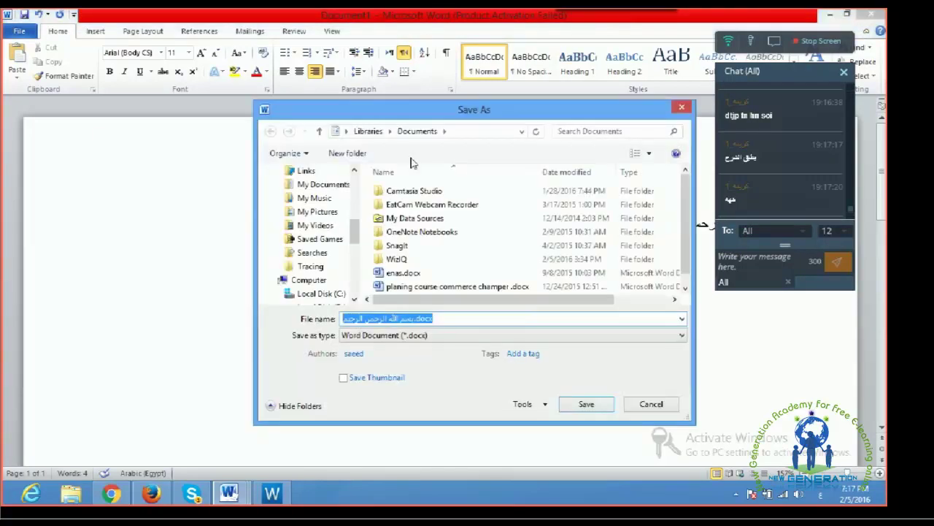
left_click(529, 320)
left_click(675, 112)
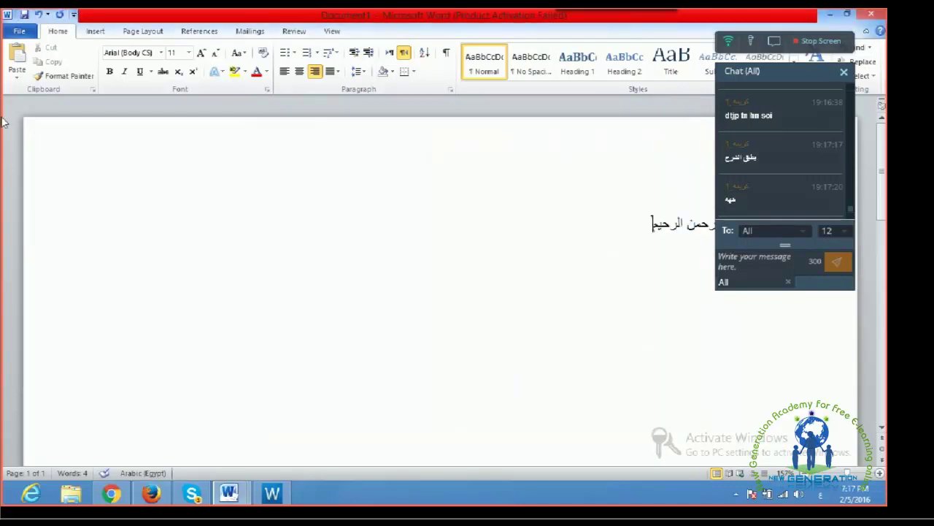
- Start saving the document again and set the save location to the Desktop
left_click(19, 30)
left_click(36, 70)
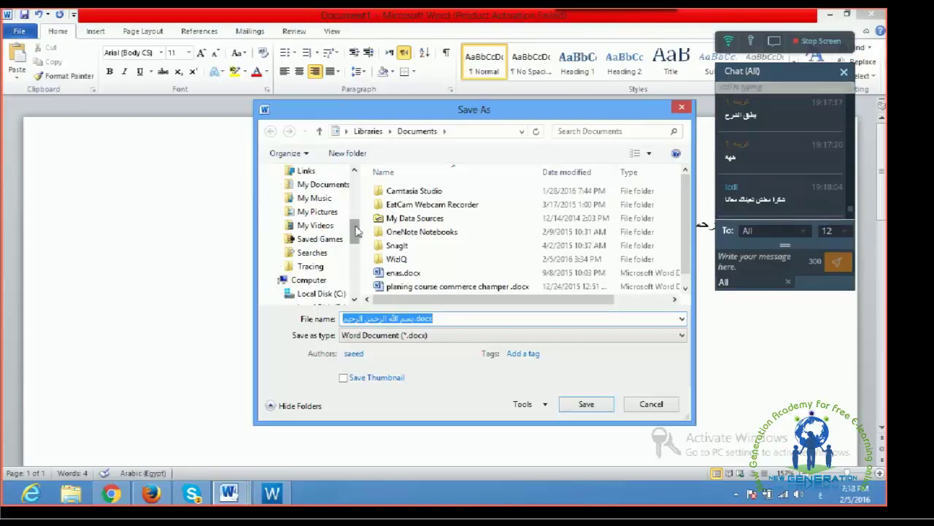
left_click(354, 170)
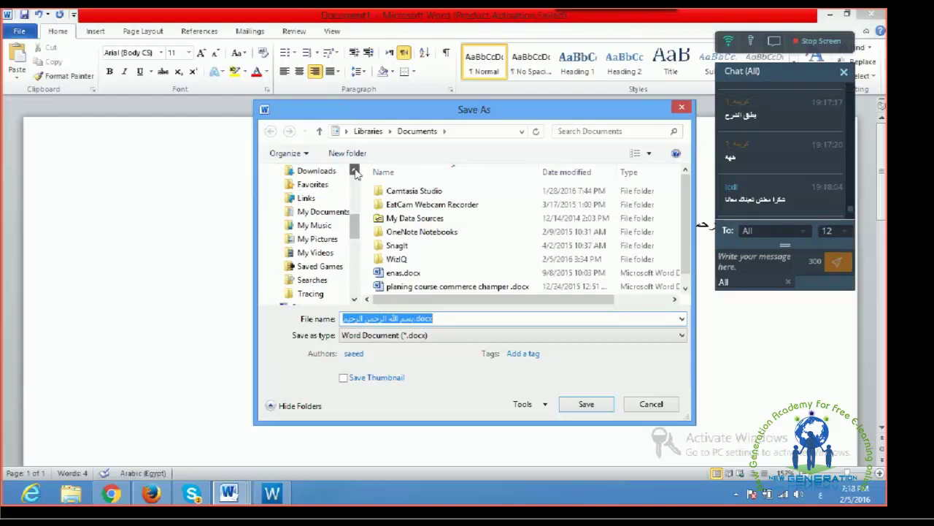
left_click(354, 170)
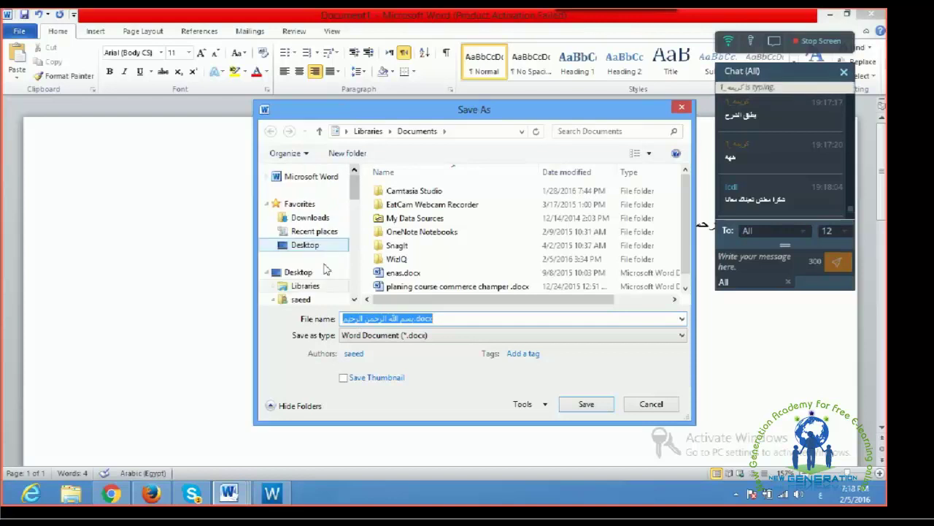
left_click(287, 247)
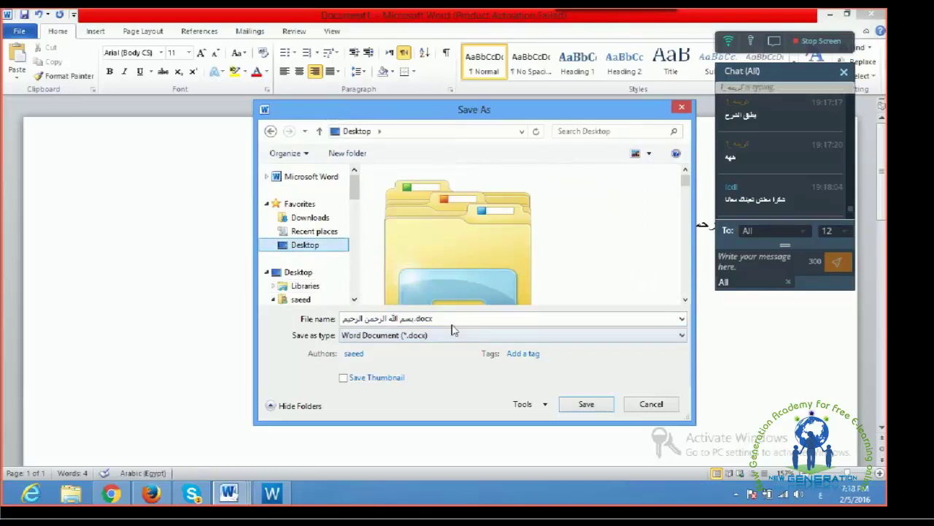
- Replace the document's file name with الموظفين, keeping the .docx extension, and hide the class chat
triple_click(410, 322)
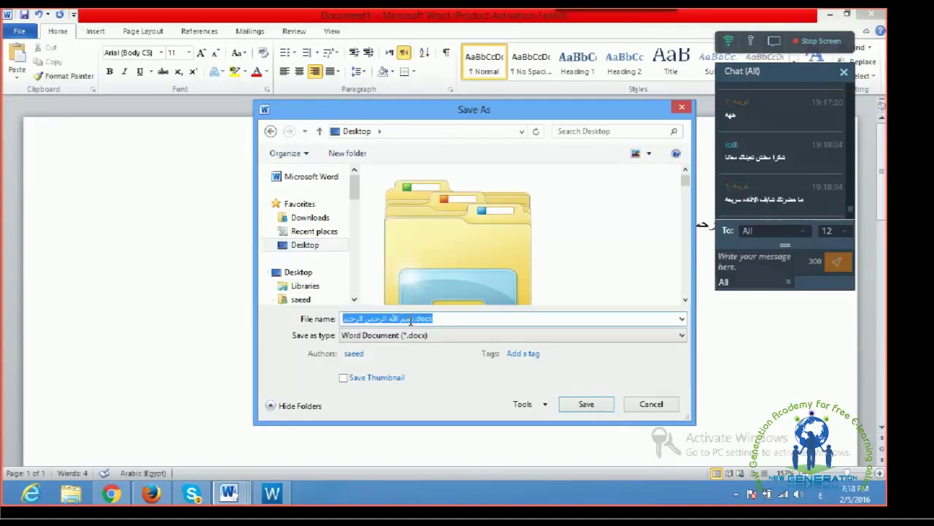
left_click(411, 320)
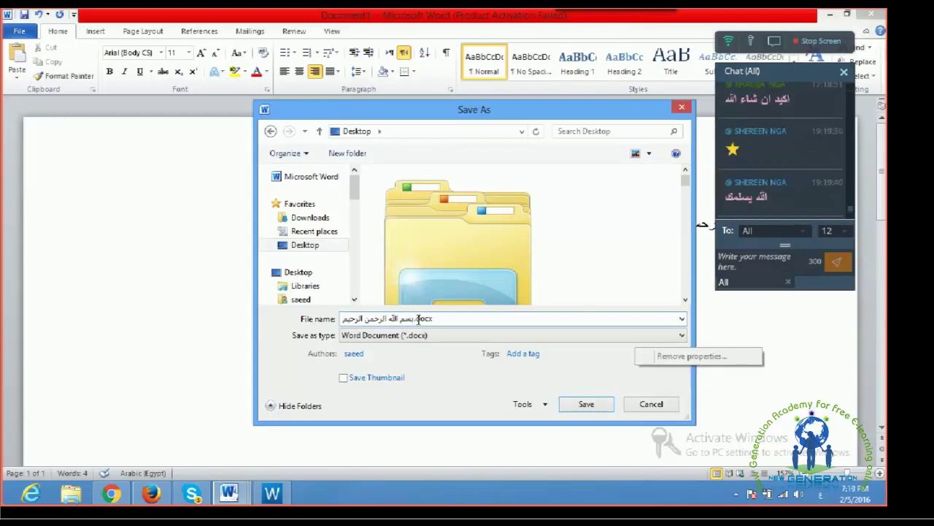
right_click(422, 323)
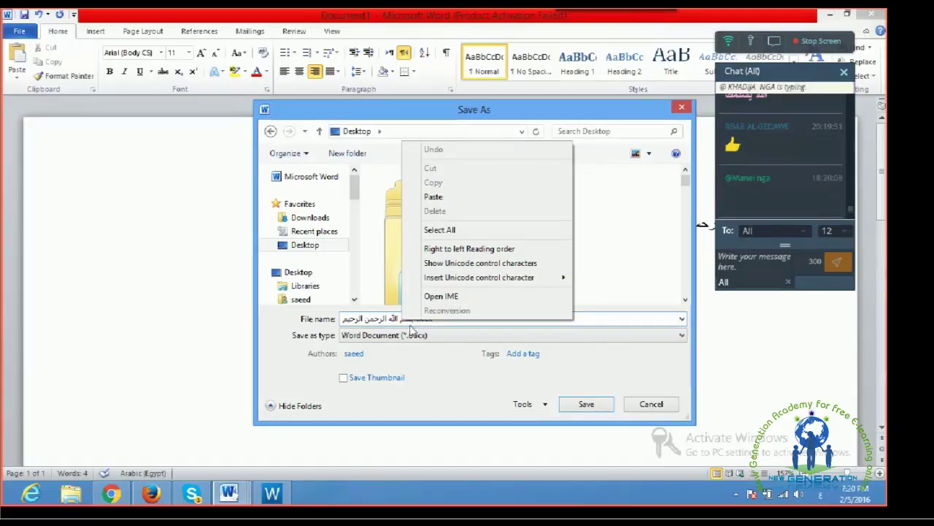
key("Escape")
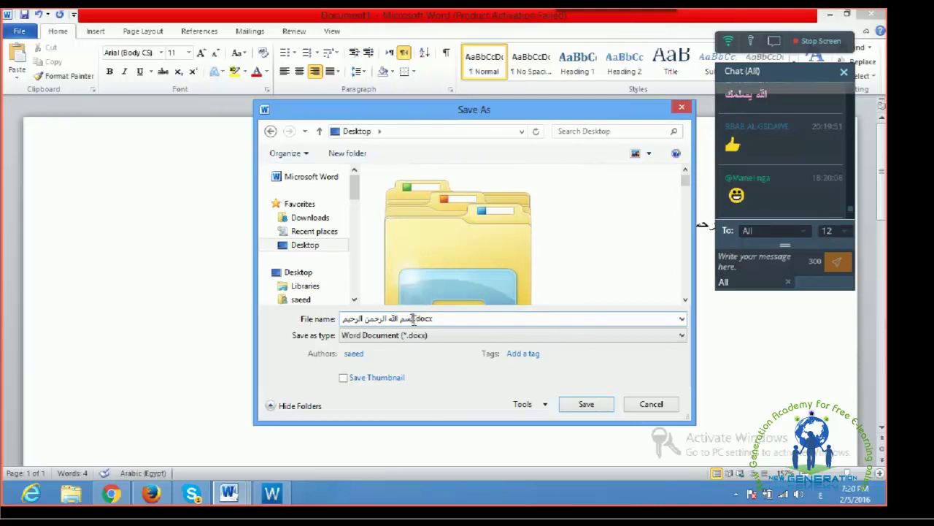
left_click_drag(413, 319, 344, 322)
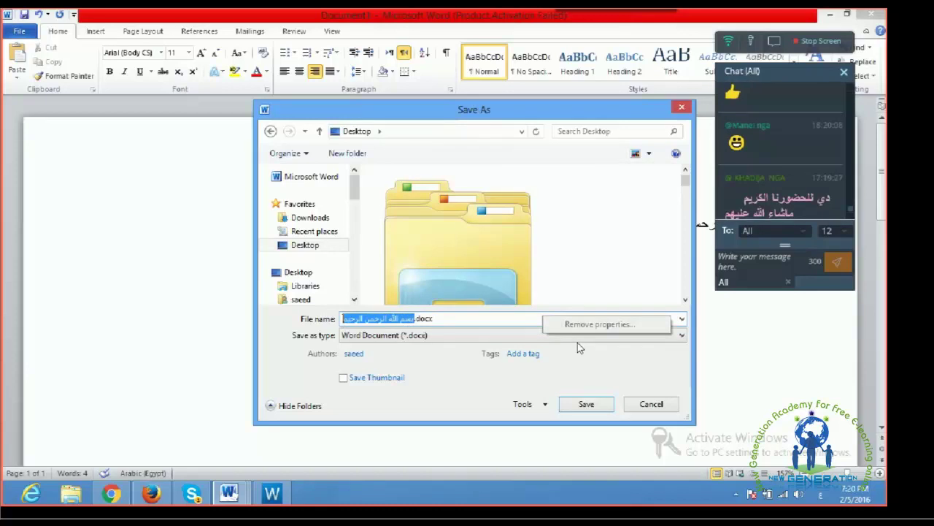
key("BackSpace")
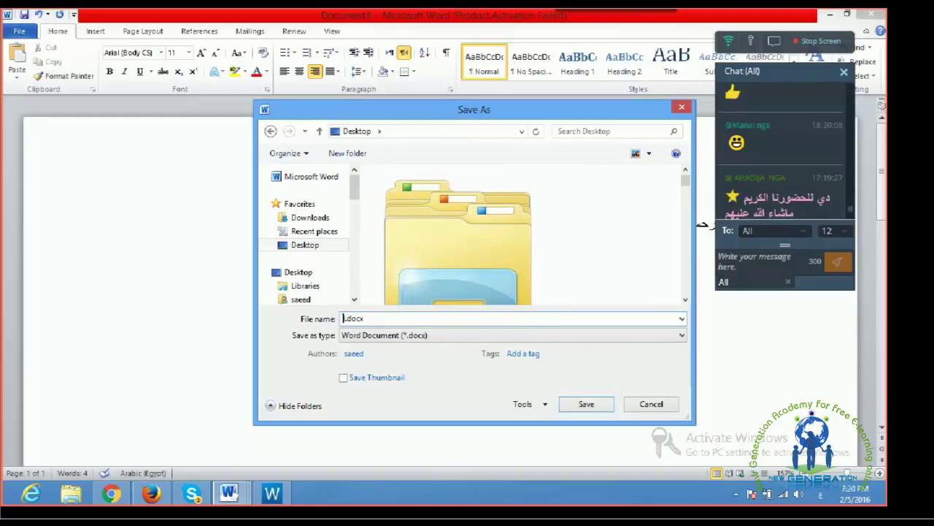
type("الموظفين")
left_click(694, 280)
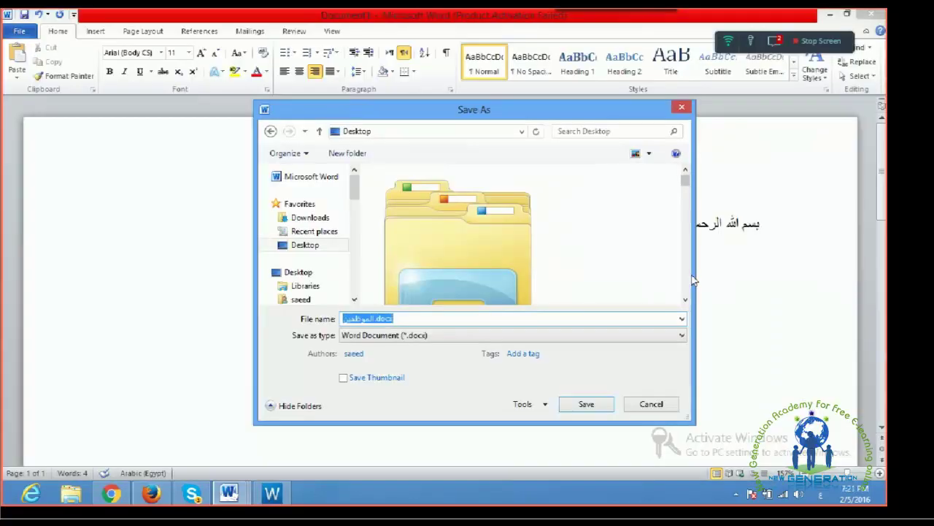
- Save the document on the Desktop as Word Document (*.docx), replacing the existing file
left_click(394, 341)
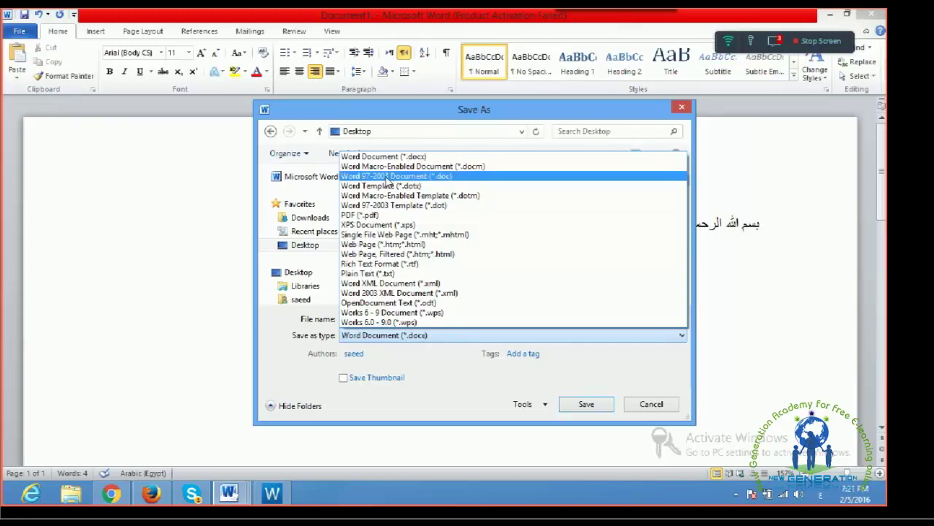
left_click(447, 339)
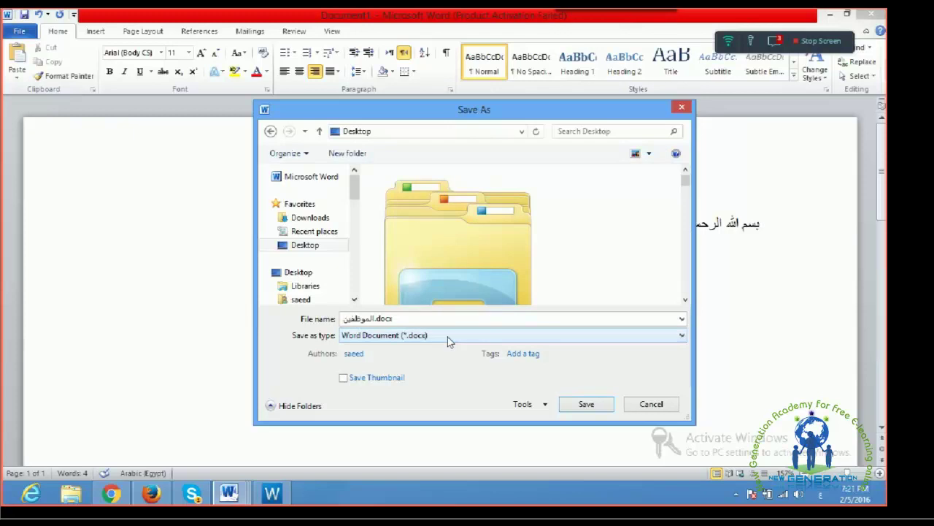
left_click(582, 407)
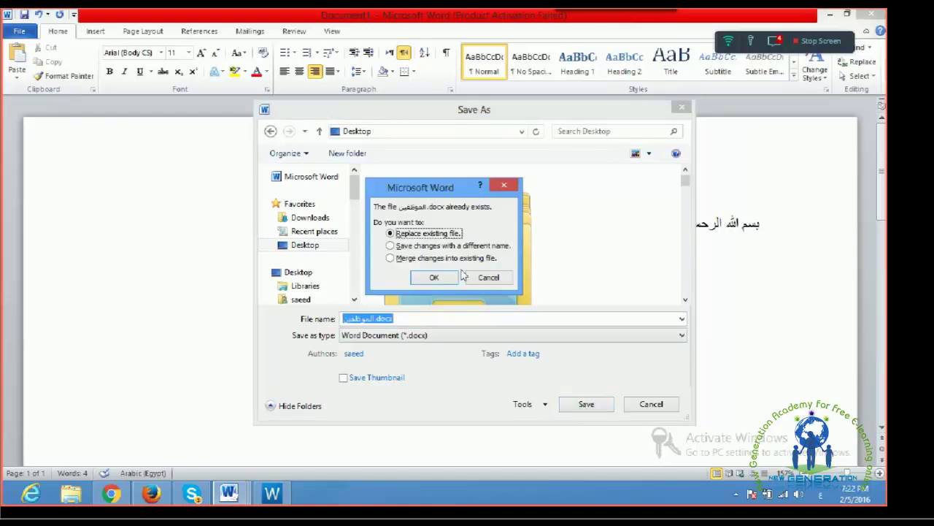
left_click(434, 280)
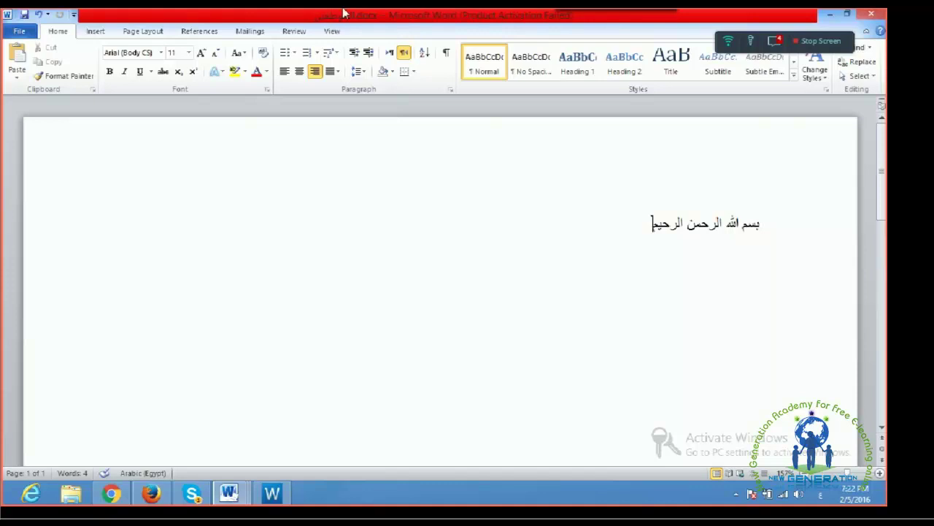
- Check the class chat and minimise the open documents to view the saved file on the desktop
left_click(775, 40)
right_click(759, 182)
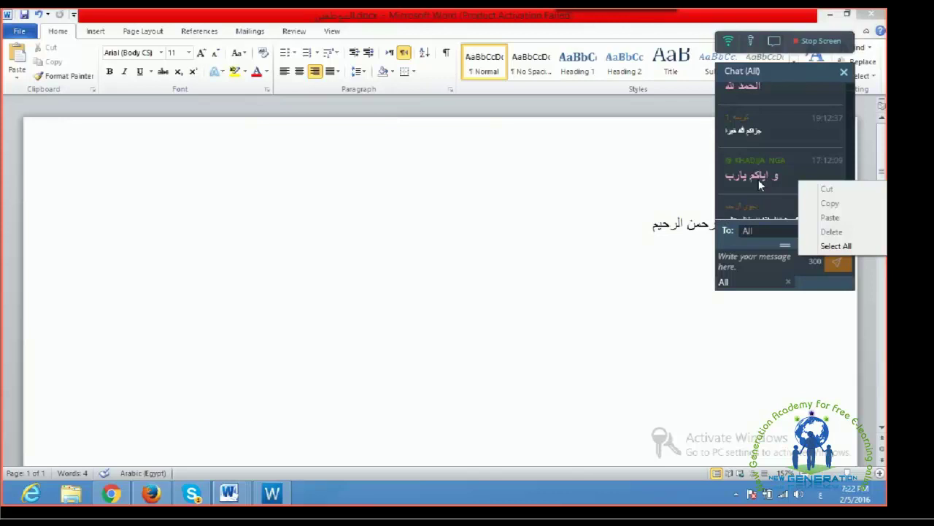
left_click(594, 197)
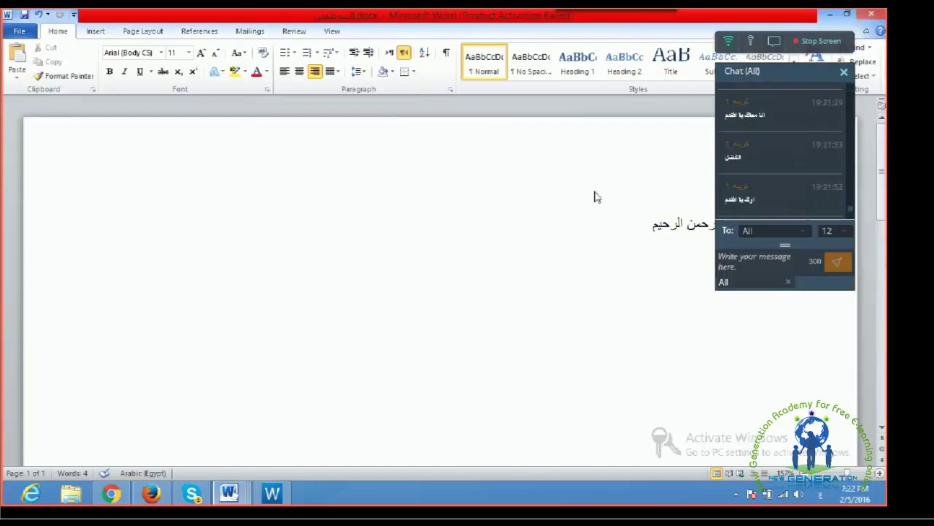
left_click(830, 15)
left_click(831, 16)
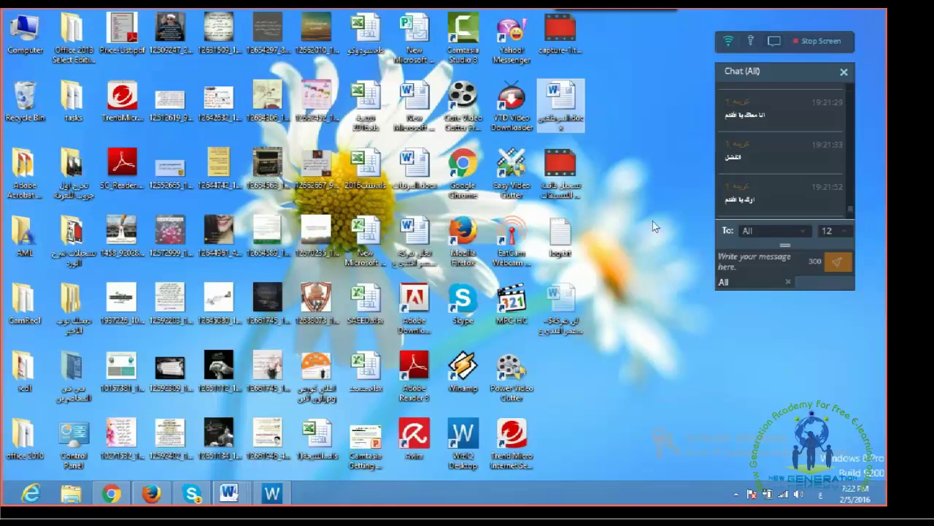
- Close the office-supplies tender document and bring the الموظفين document back into view
left_click(229, 493)
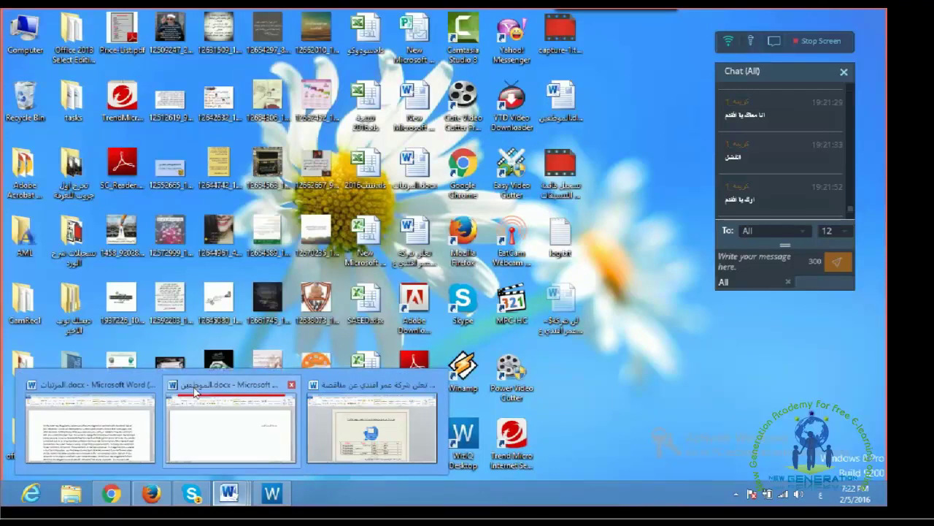
mouse_move(375, 393)
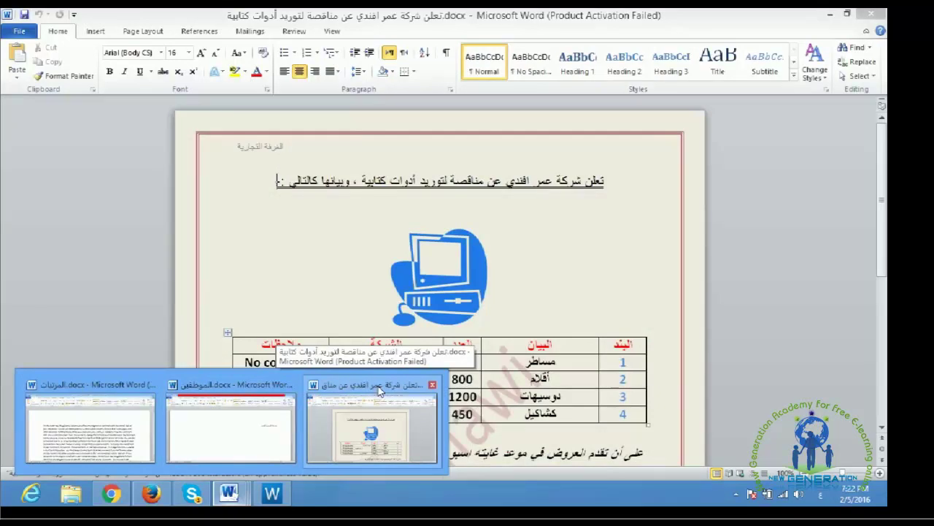
left_click(432, 384)
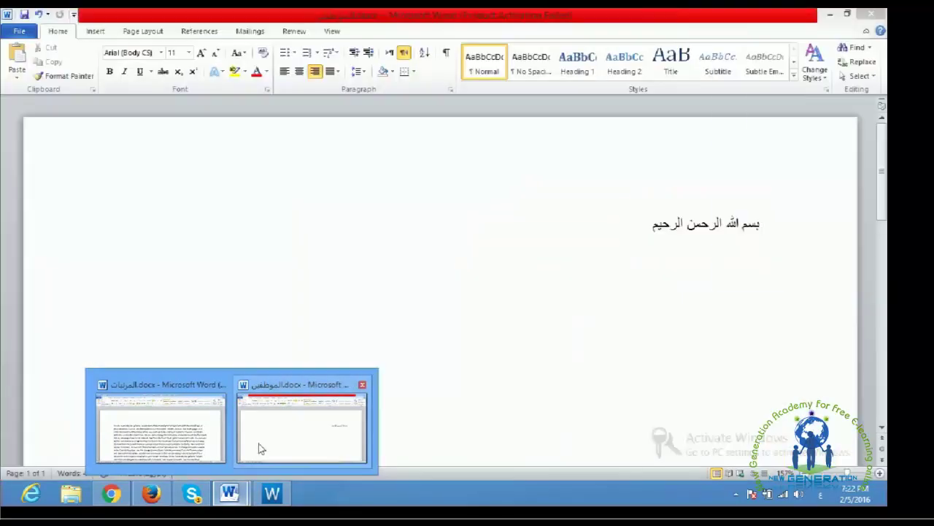
left_click(260, 445)
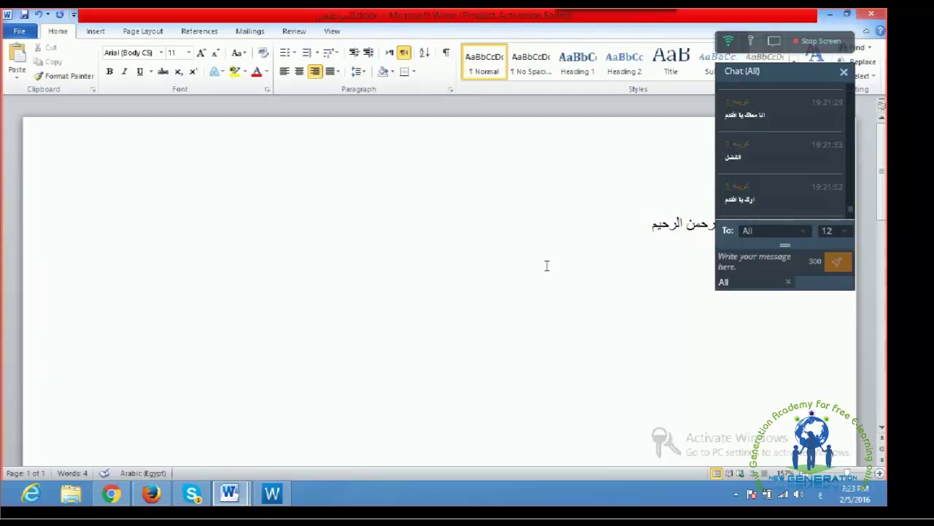
- Save the المرتبات document to the Desktop as a Web Page (*.htm;*.html) named المرتبات 5
left_click(844, 72)
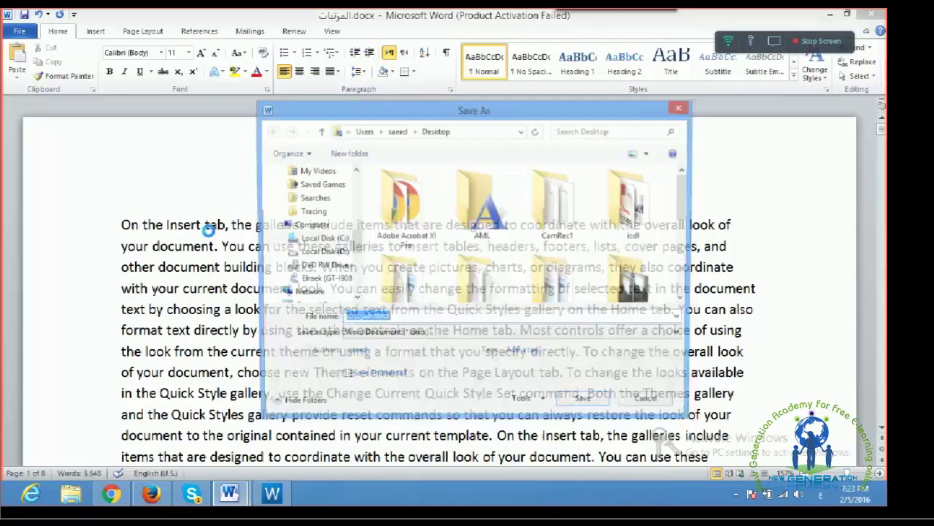
left_click(682, 335)
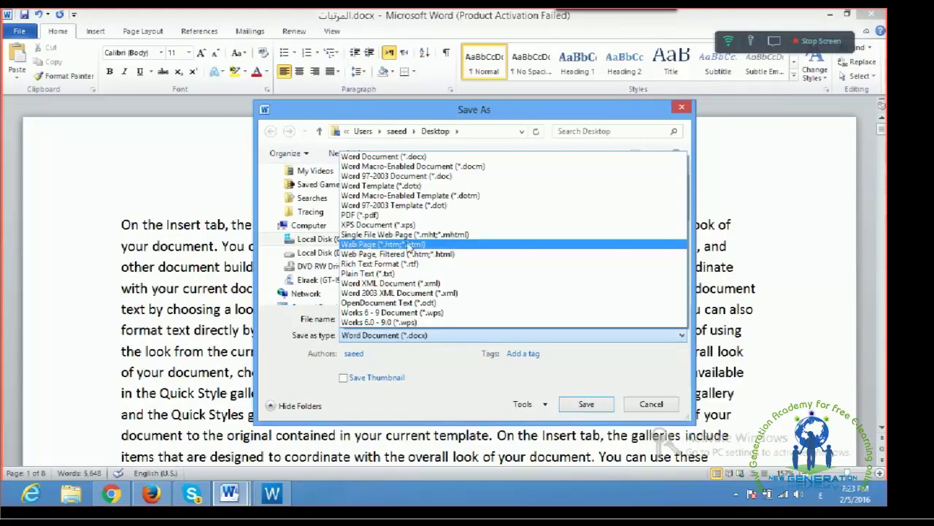
left_click(409, 245)
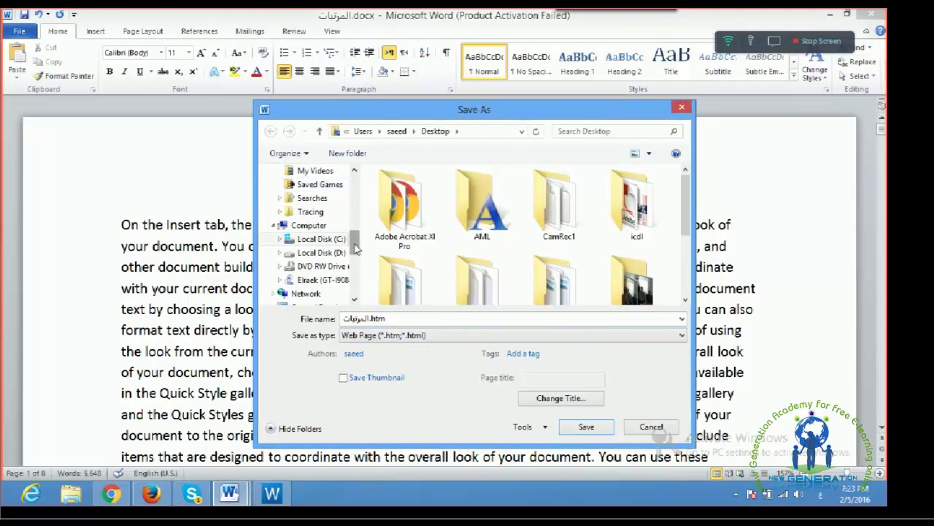
scroll(314, 190, "up", 5)
key("Return")
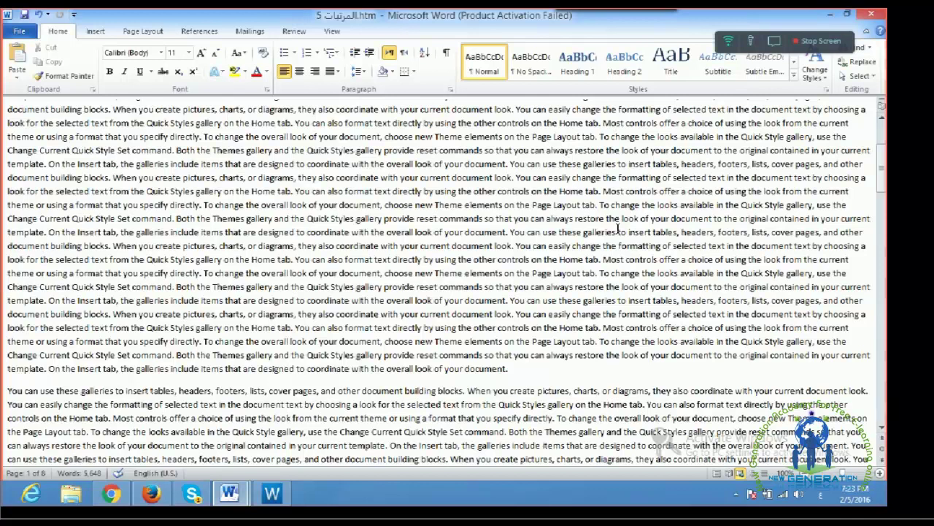
- Look through the saved web page in Word and open المرتبات 5.htm from the desktop in Chrome to examine it
scroll(618, 228, "down", 4)
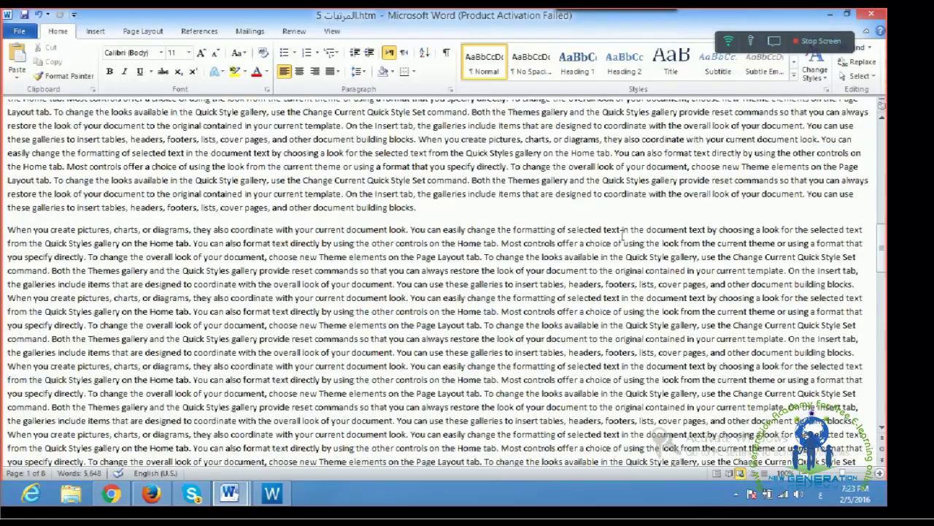
scroll(621, 232, "down", 3)
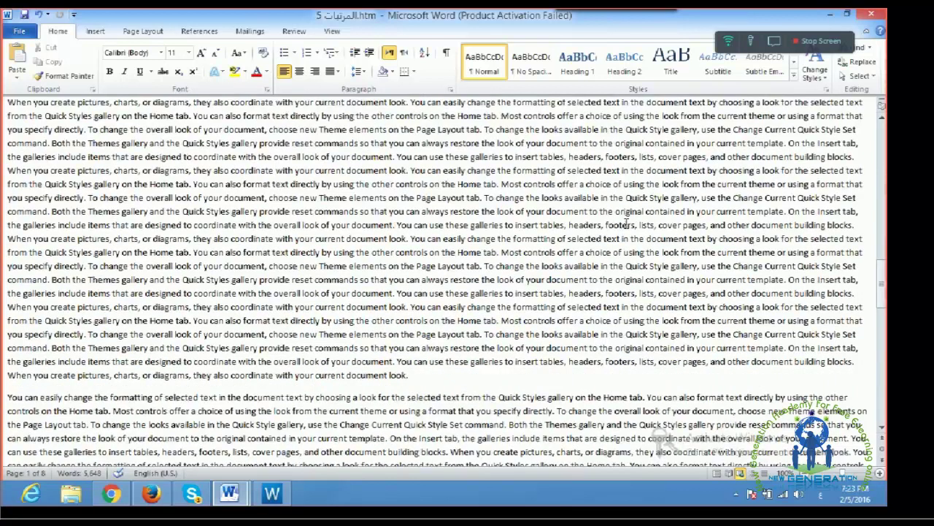
key("ctrl+Home")
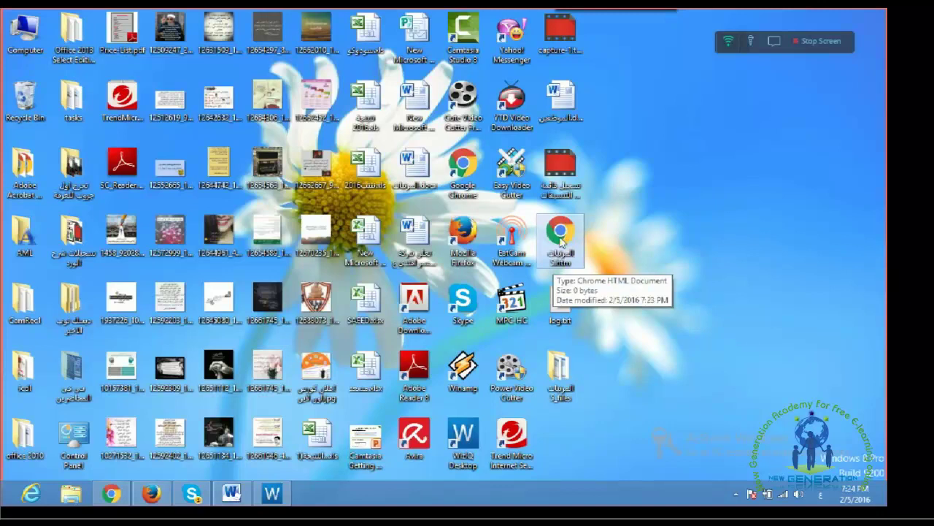
double_click(562, 241)
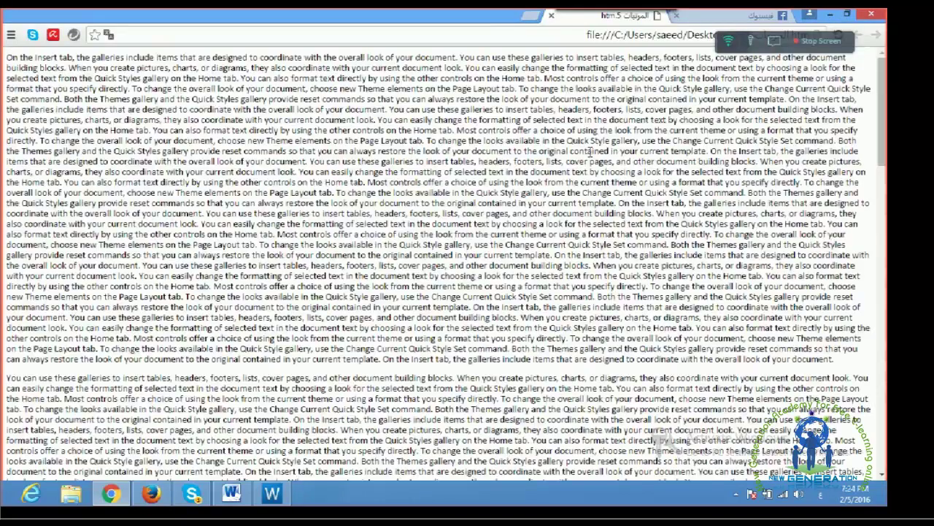
scroll(650, 137, "down", 10)
key("alt+Tab")
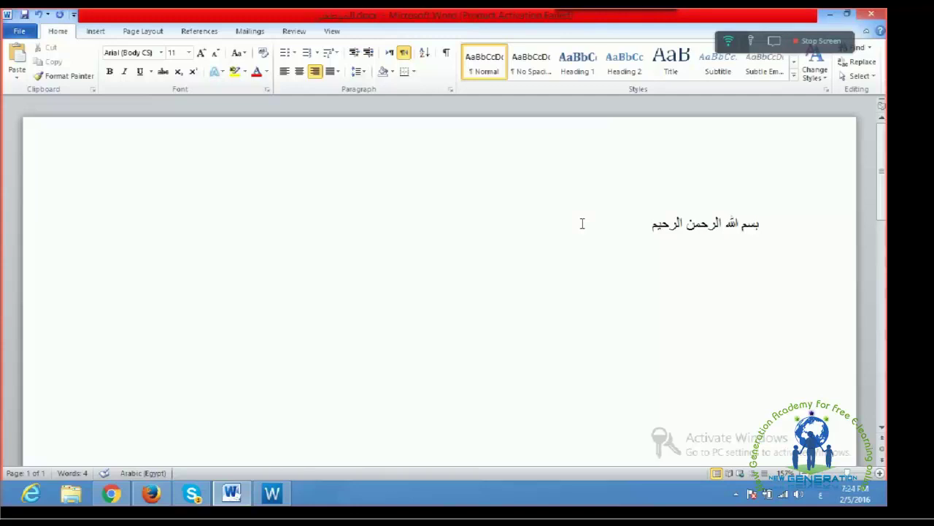
- Read the students' latest messages in the class chat
key("ctrl+o")
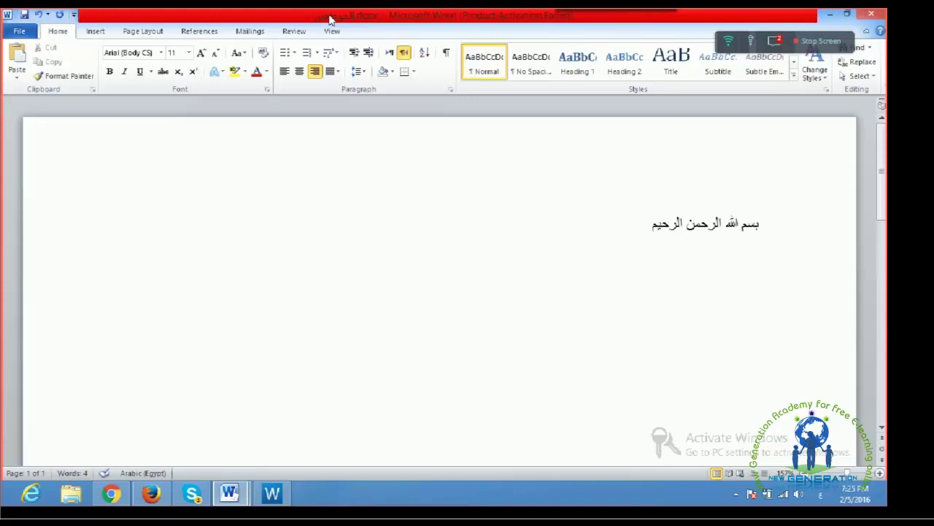
left_click(774, 40)
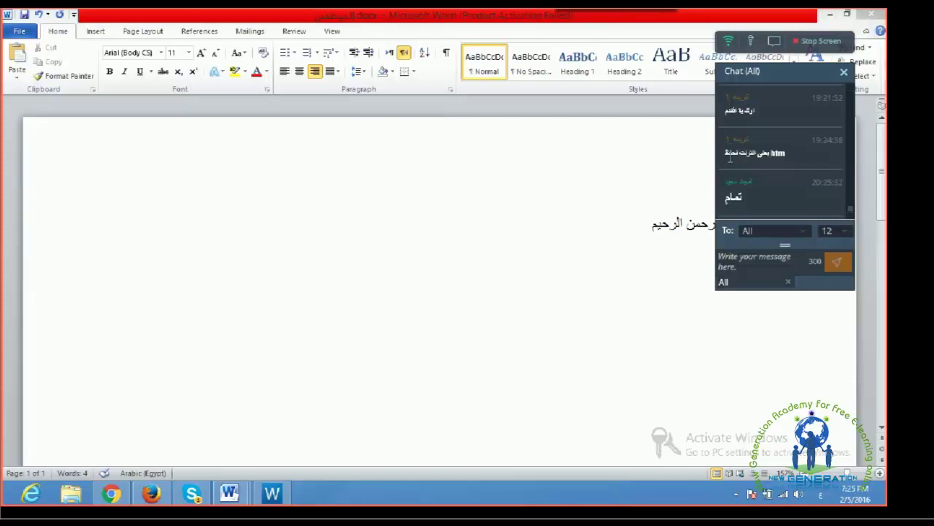
left_click(775, 43)
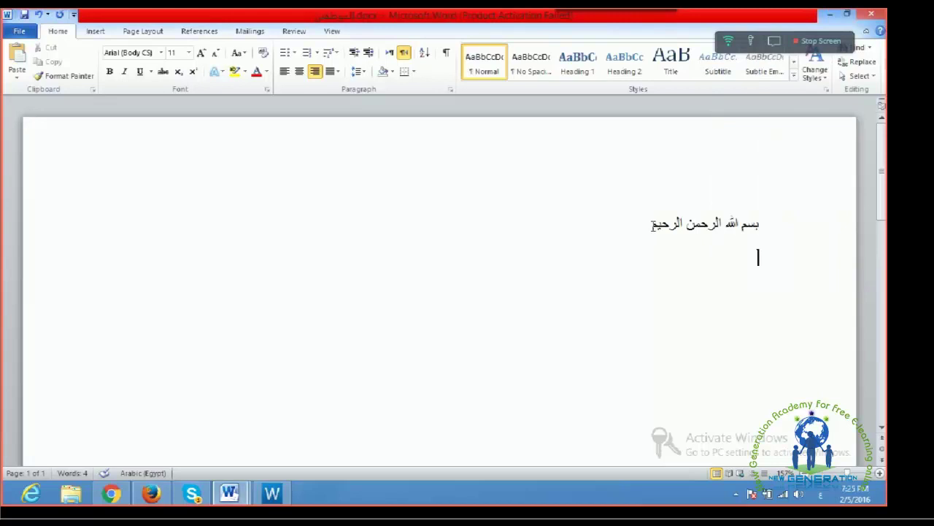
left_click(775, 41)
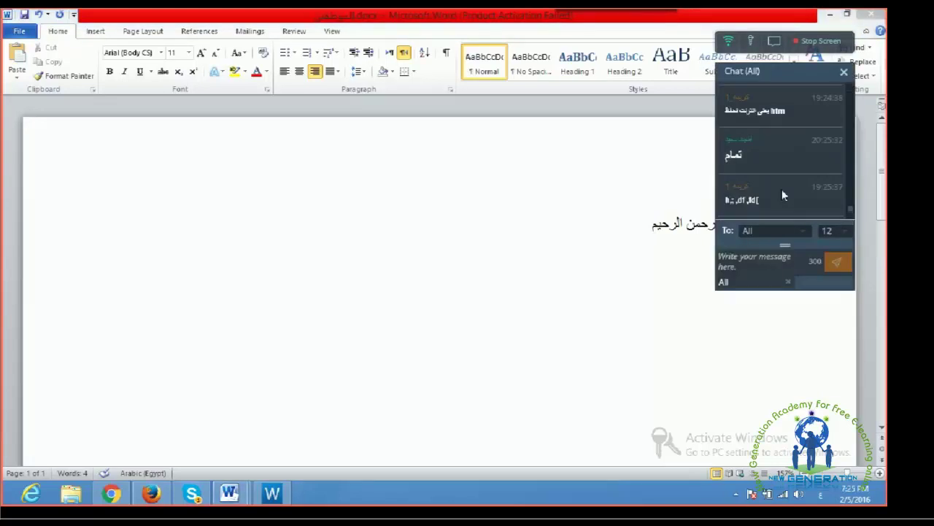
left_click(523, 230)
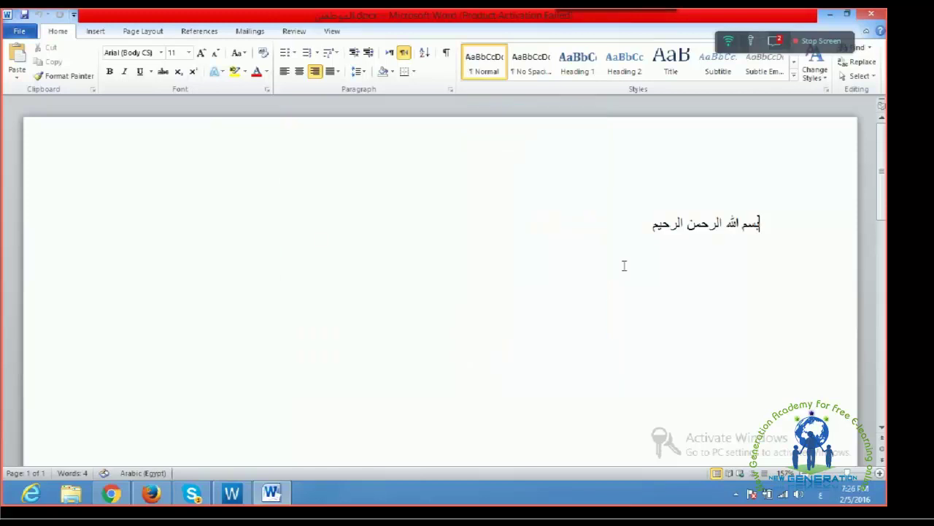
- Add the line السادة اكاديمة الجيل الجديد below the opening phrase and look at the file's Save and Save As commands
key("Return")
type("السادة اكاديمة الجيل الج")
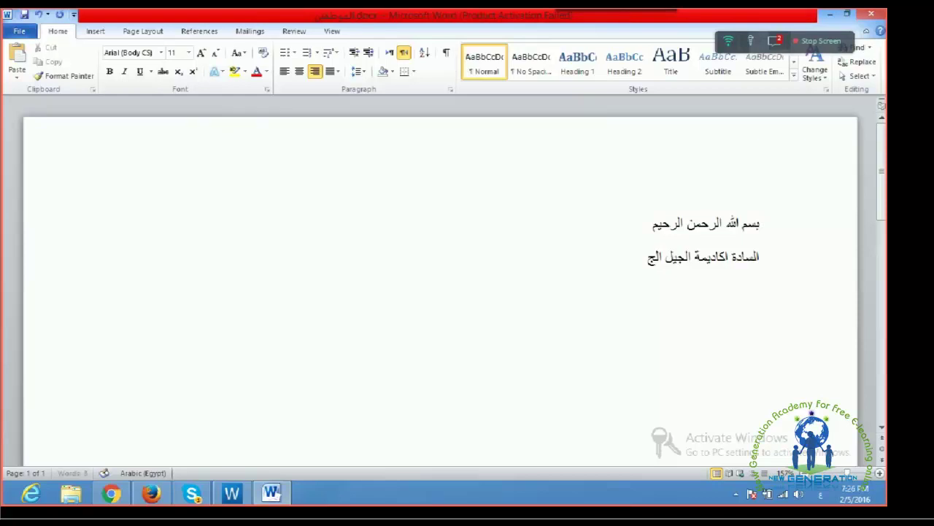
left_click(19, 30)
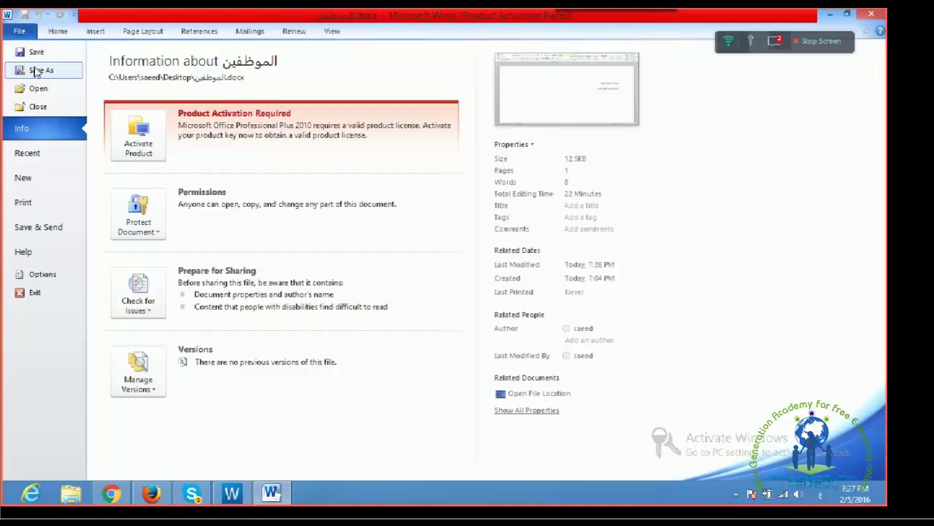
key("Escape")
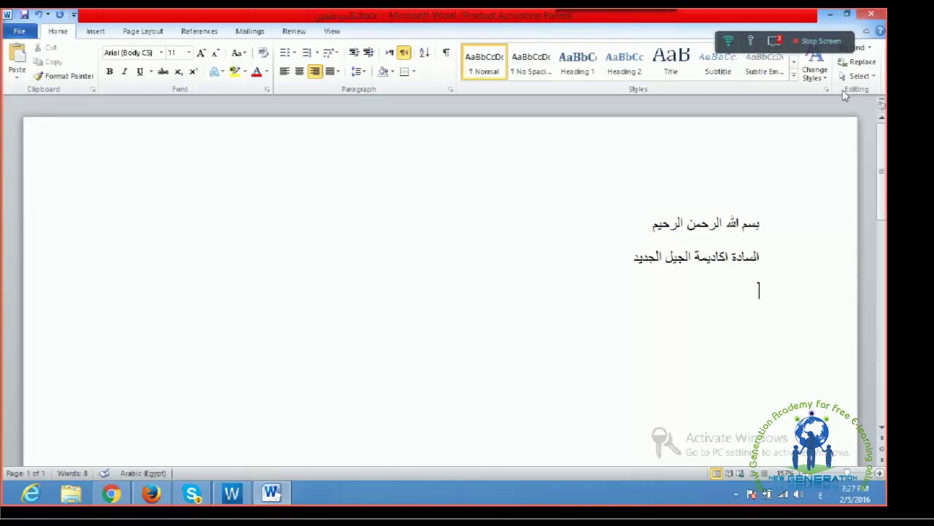
- Read the students' new messages in the class chat and look at the document's file commands
key("alt+Tab")
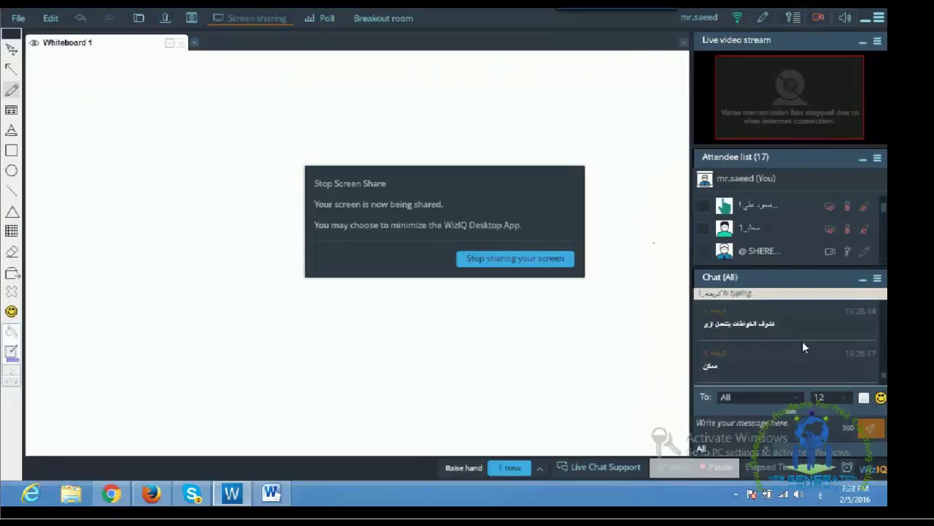
key("alt+Tab")
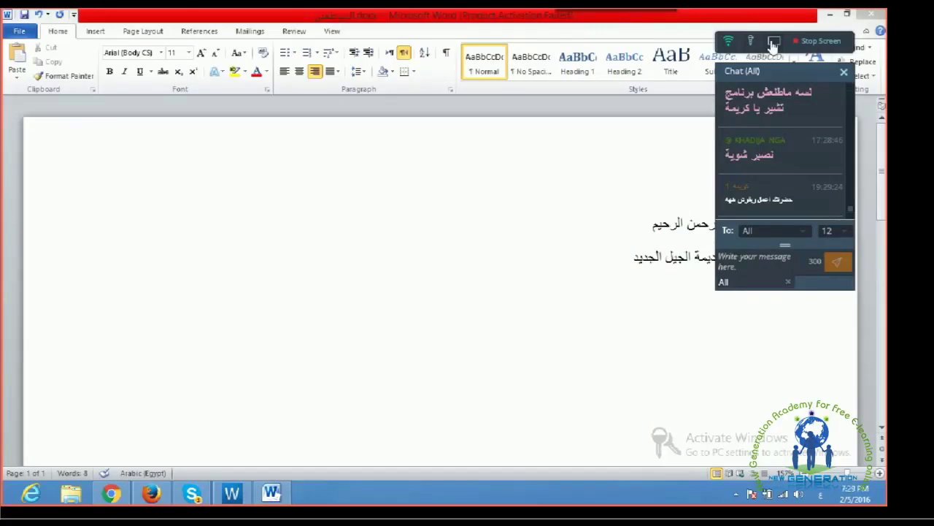
left_click(773, 44)
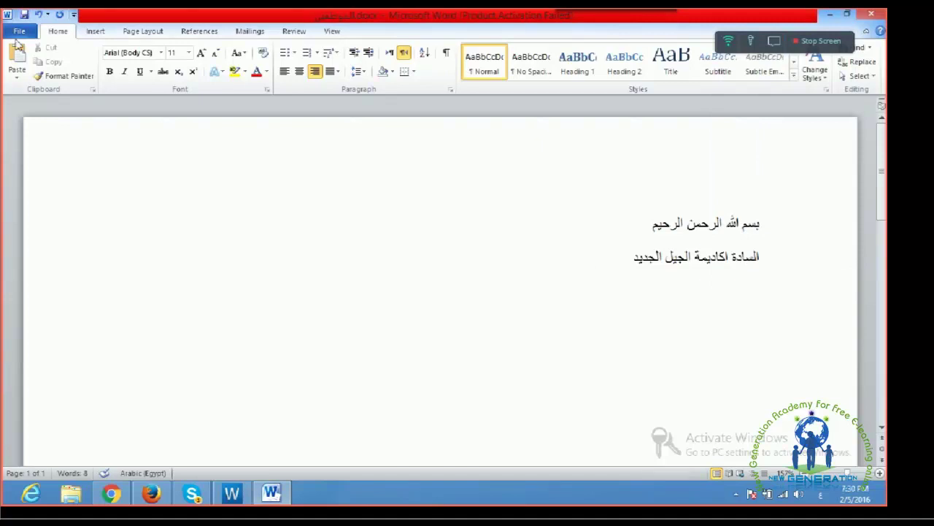
left_click(19, 31)
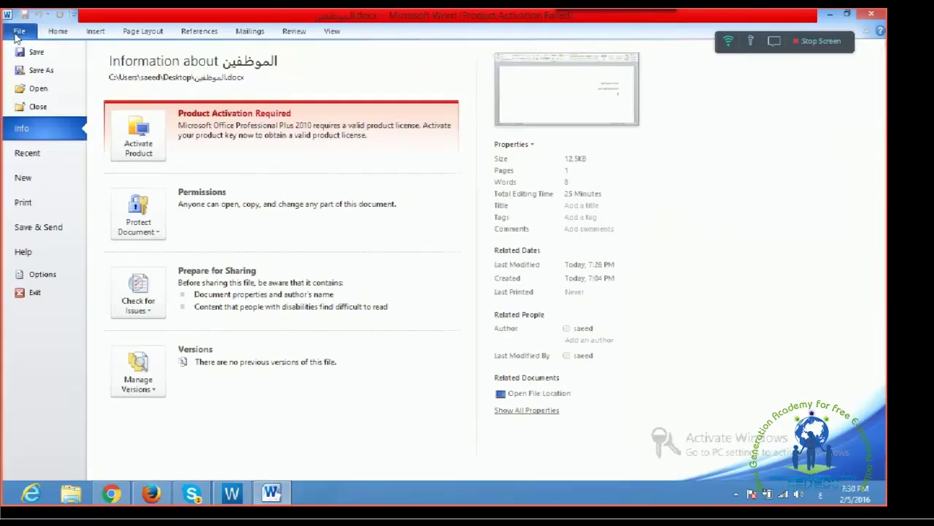
left_click(16, 33)
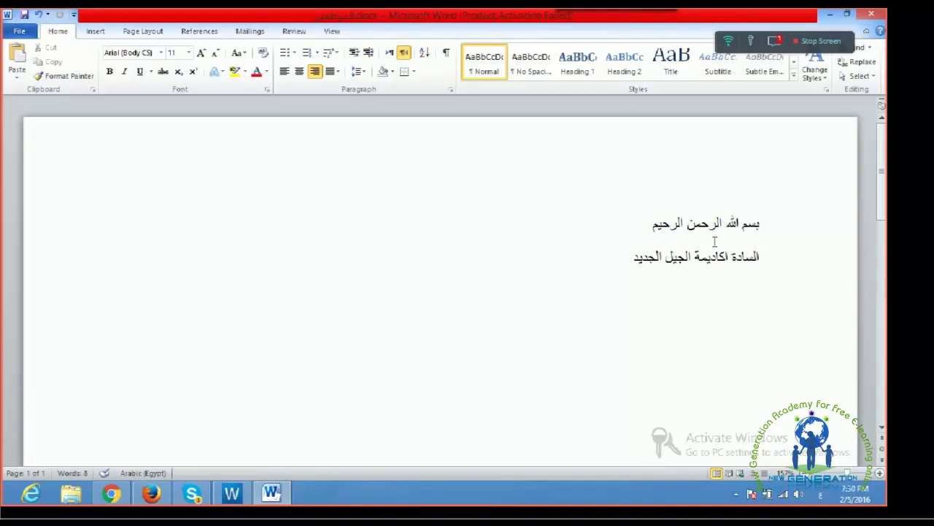
- Add the lines تحية طيبة وبعد ،،،،، and السلام عليكم ورحمه الله وبركاتة below the academy line, leaving a blank line between
key("Return")
type("تحية طيبة وبعد ،،،،،")
key("Return")
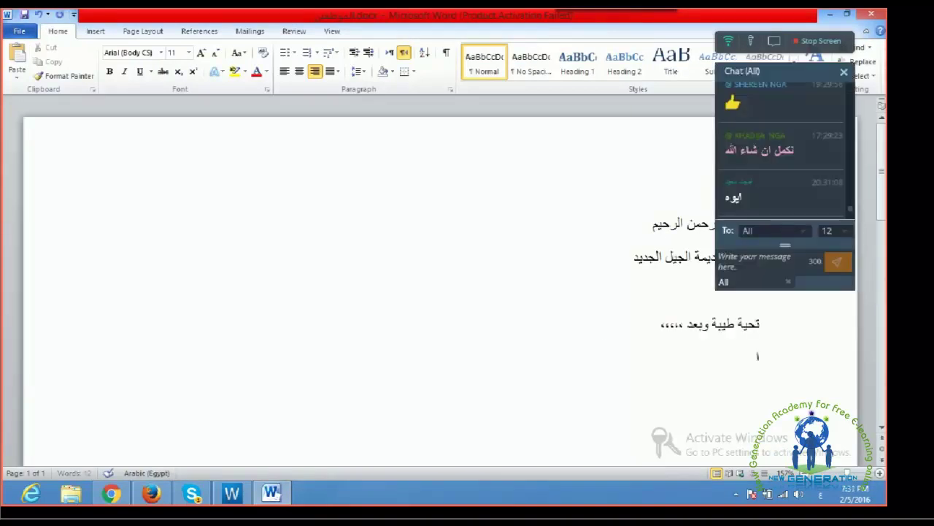
type("السلام عليكم ورحمه الله وبركاتة")
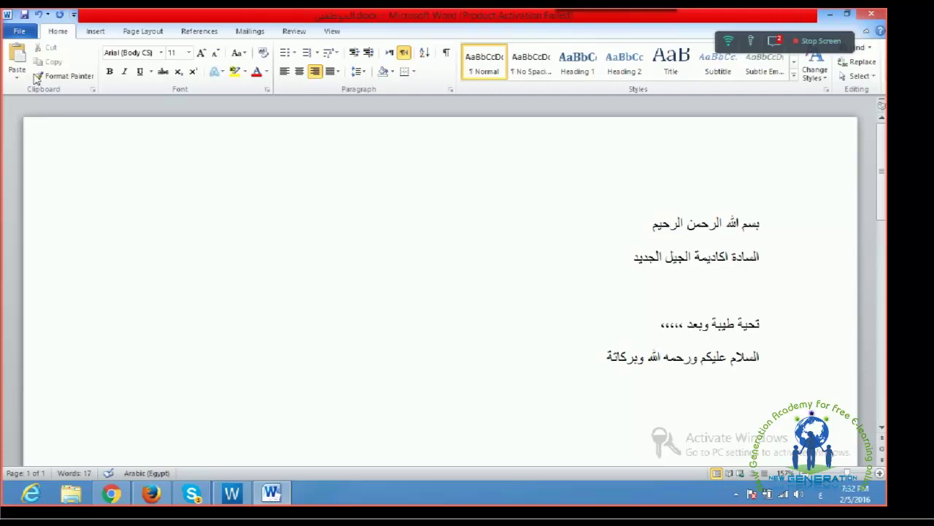
- Save a copy of the document as الموظفين 2.docx in the icdl folder on the Desktop
key("F12")
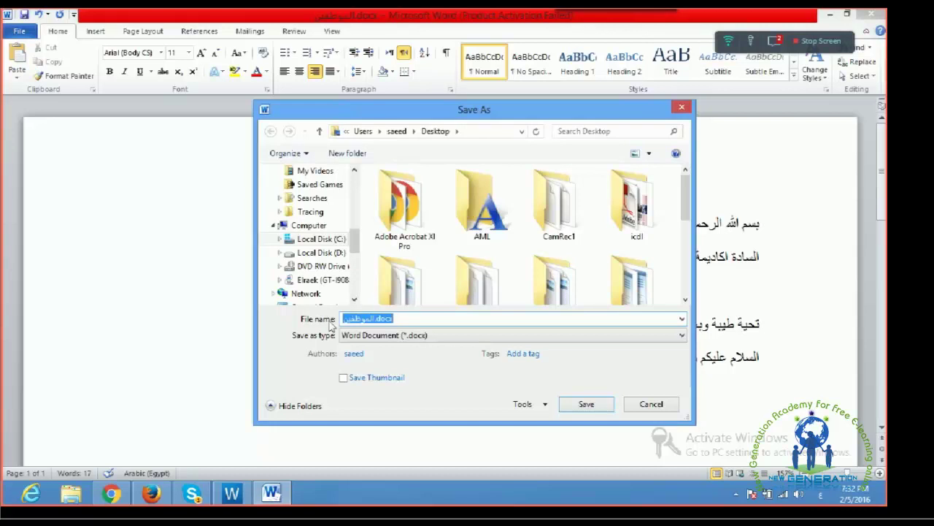
left_click(384, 318)
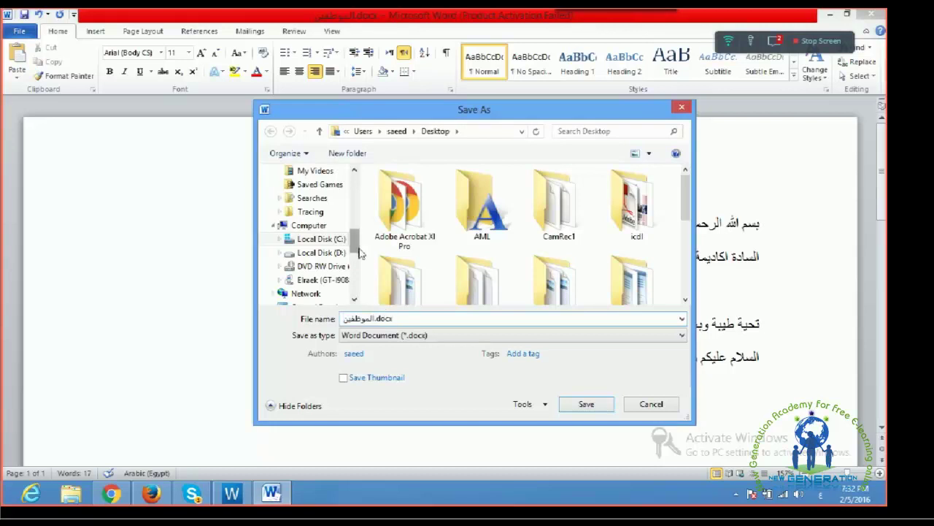
scroll(359, 253, "up", 3)
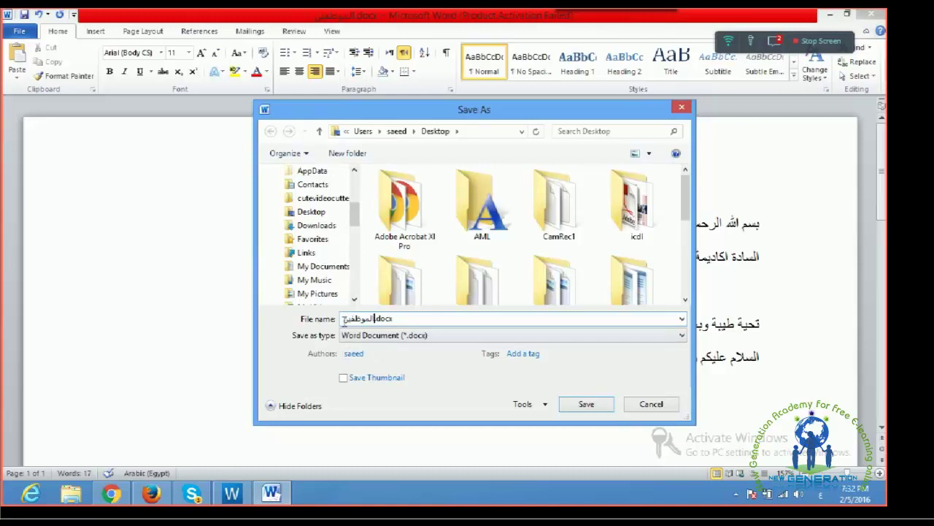
left_click(344, 319)
type("2")
scroll(307, 219, "up", 3)
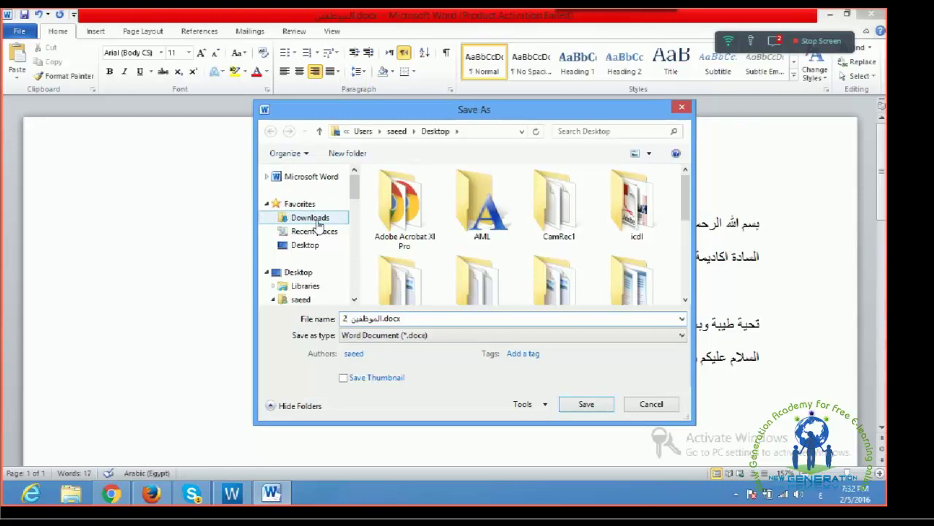
double_click(624, 232)
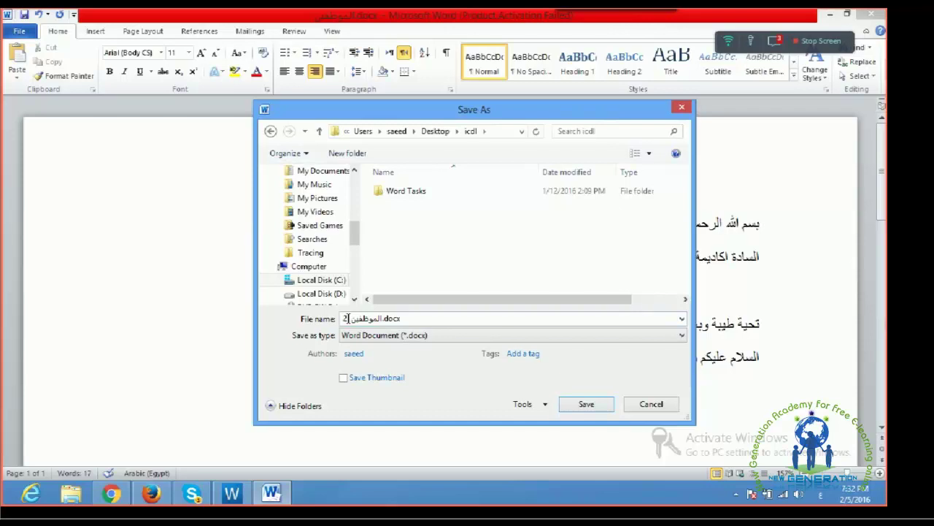
left_click(589, 405)
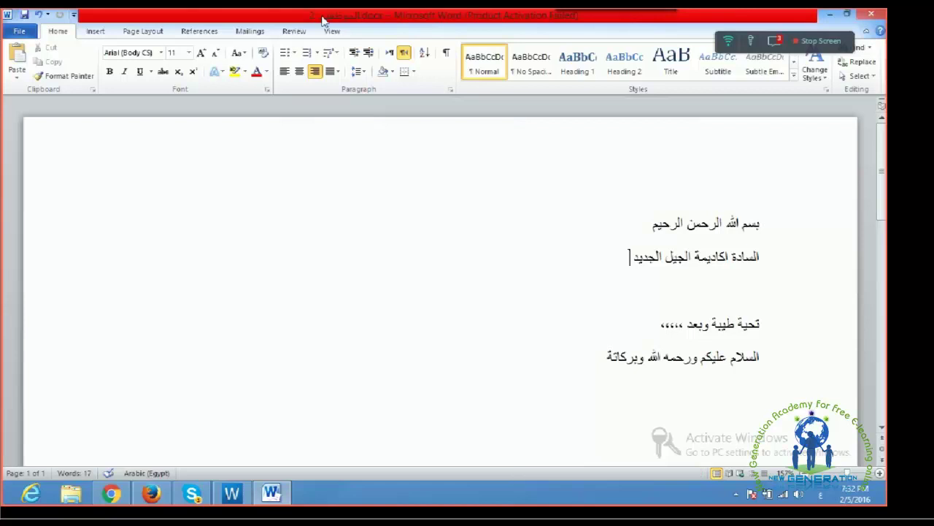
- Look through the students' replies about the save location in the class chat
left_click(775, 42)
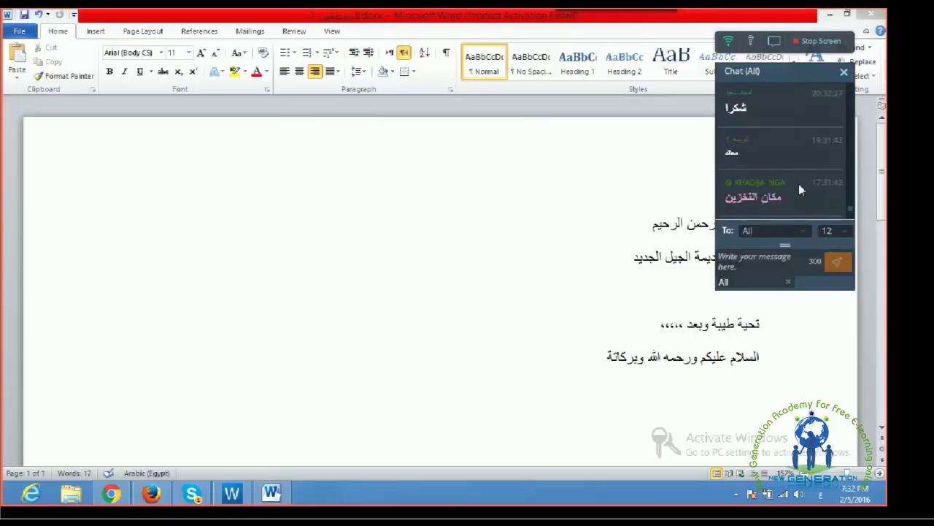
scroll(798, 190, "up", 2)
scroll(799, 186, "down", 2)
left_click(775, 45)
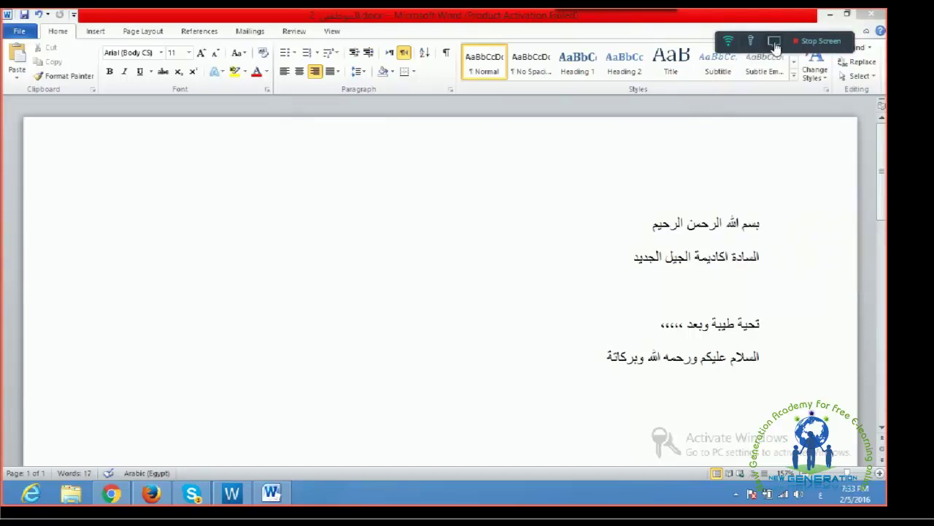
- Go to the icdl folder on the desktop and open الموظفين 2.docx from it
left_click(830, 14)
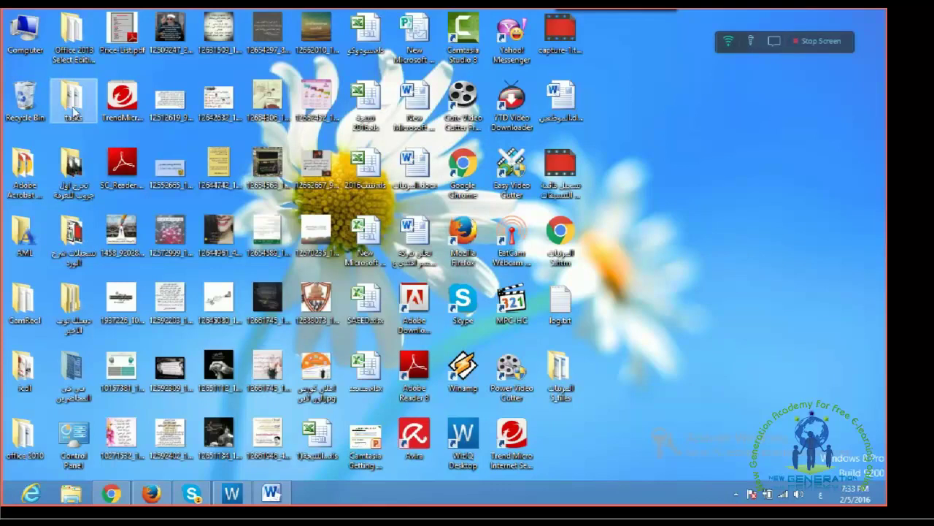
double_click(24, 371)
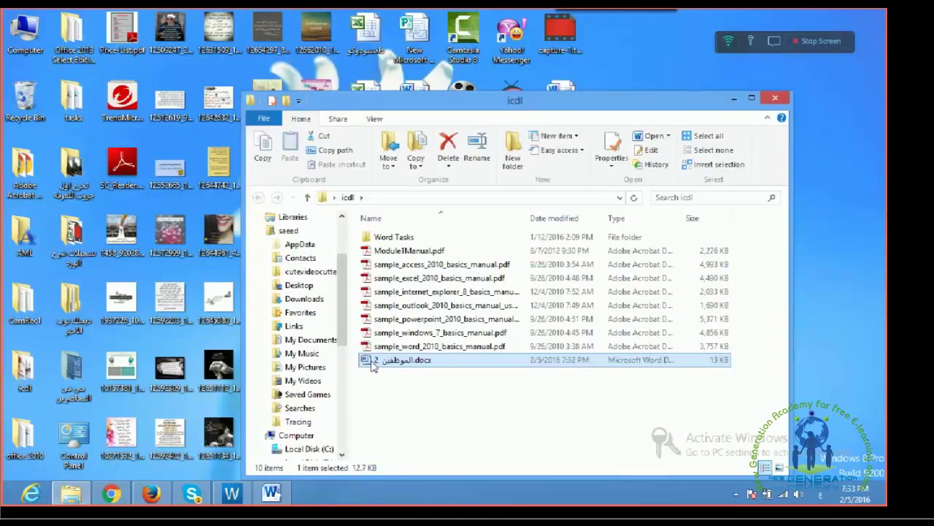
double_click(398, 360)
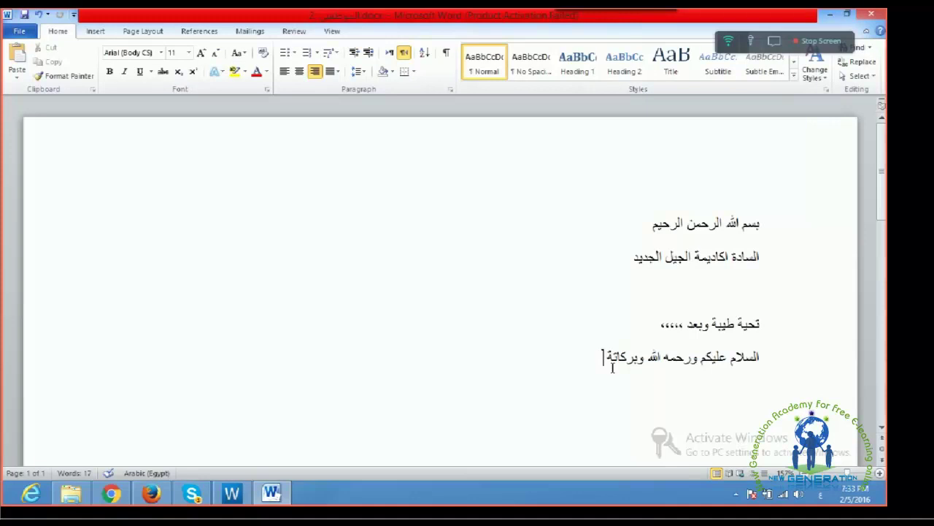
- Highlight the two added greeting lines and compare the copy with the original الموظفين.docx
left_click_drag(605, 359, 778, 338)
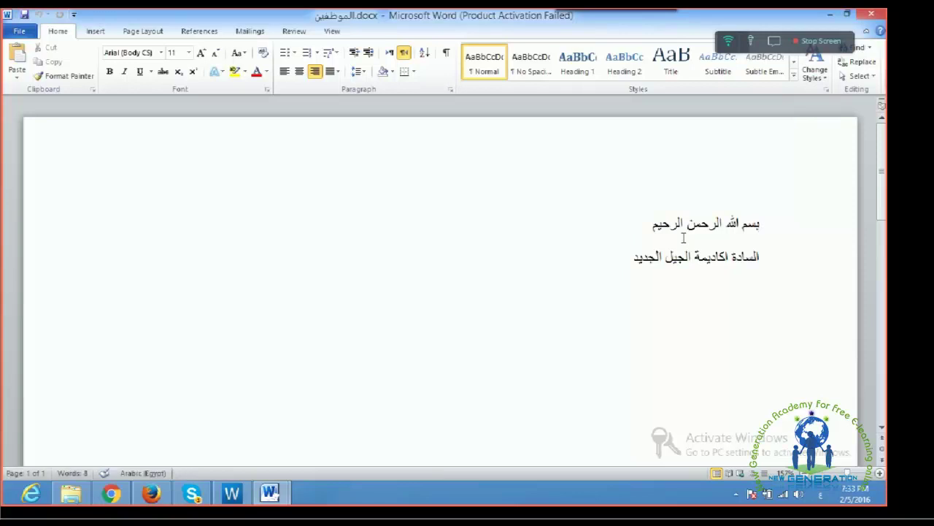
left_click(270, 493)
left_click(211, 427)
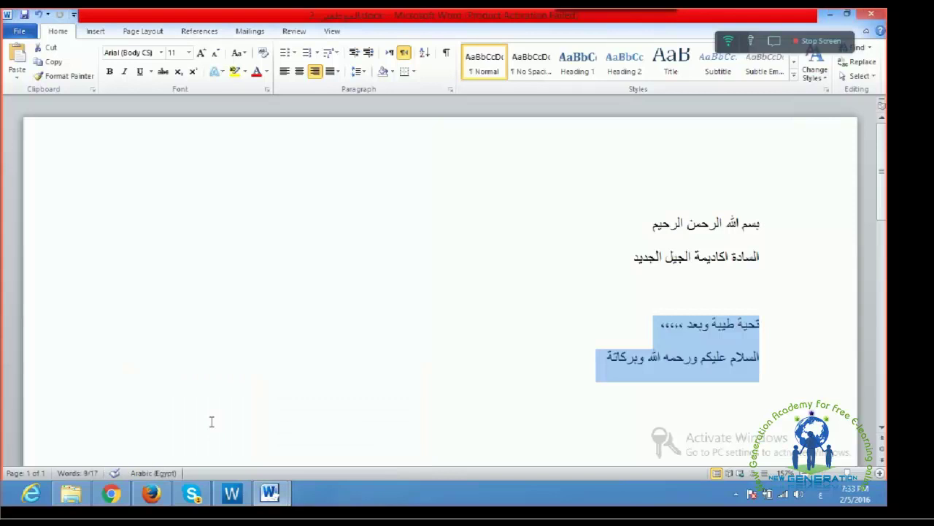
left_click(421, 169)
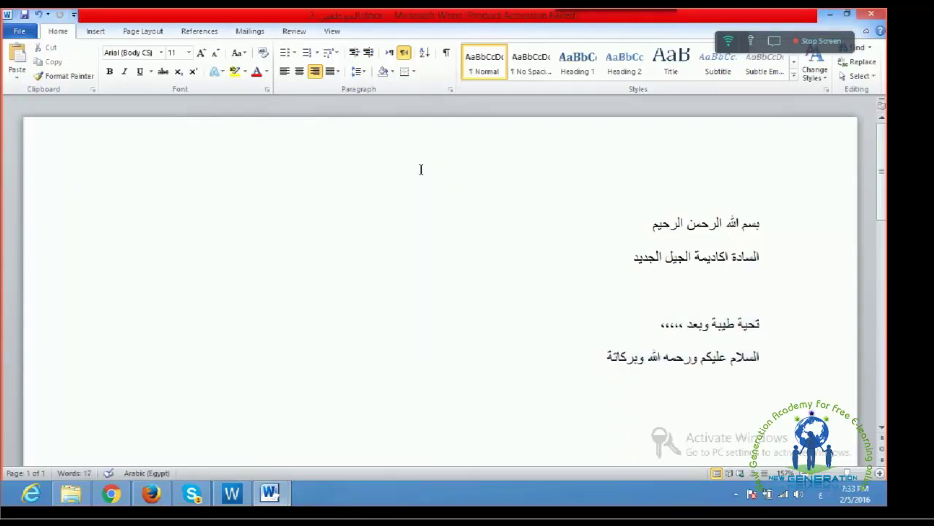
- Review the Save and Save As commands and the Save As dialog for الموظفين 2.docx, and check the class chat for questions
left_click(20, 31)
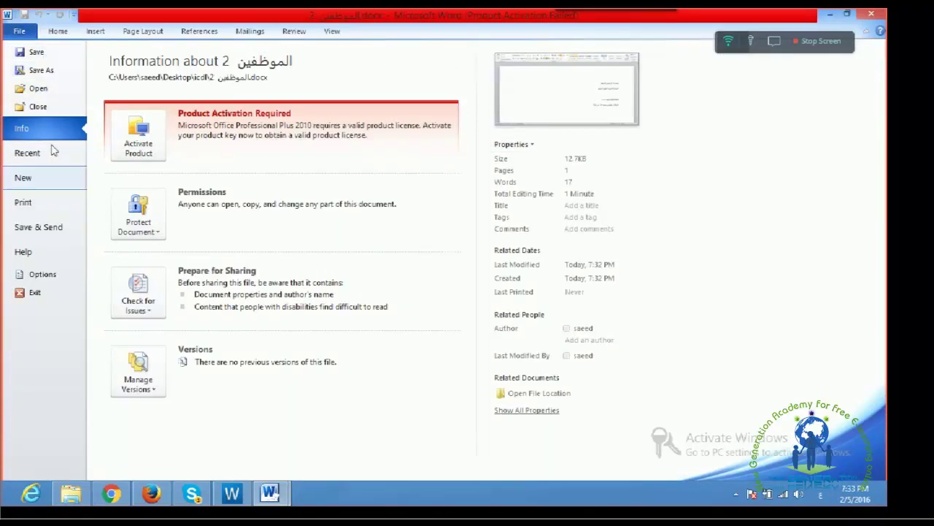
left_click(49, 69)
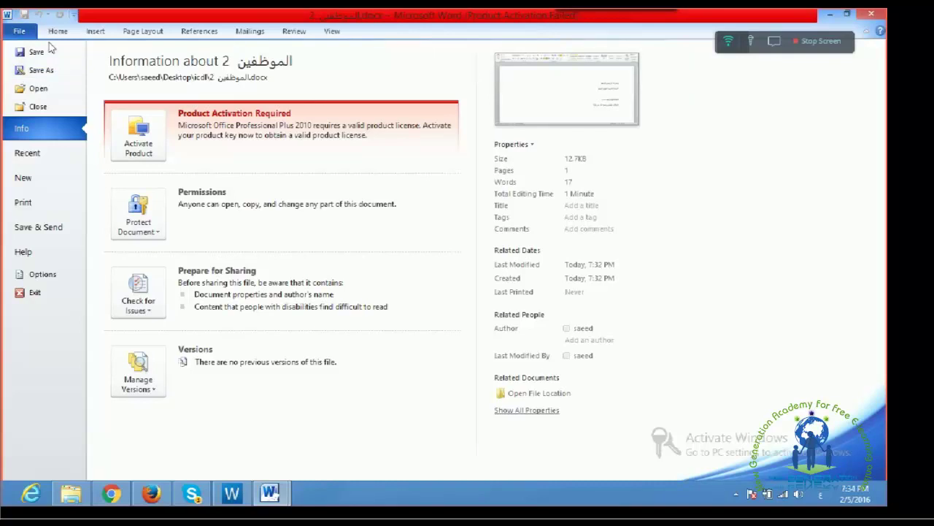
left_click(775, 46)
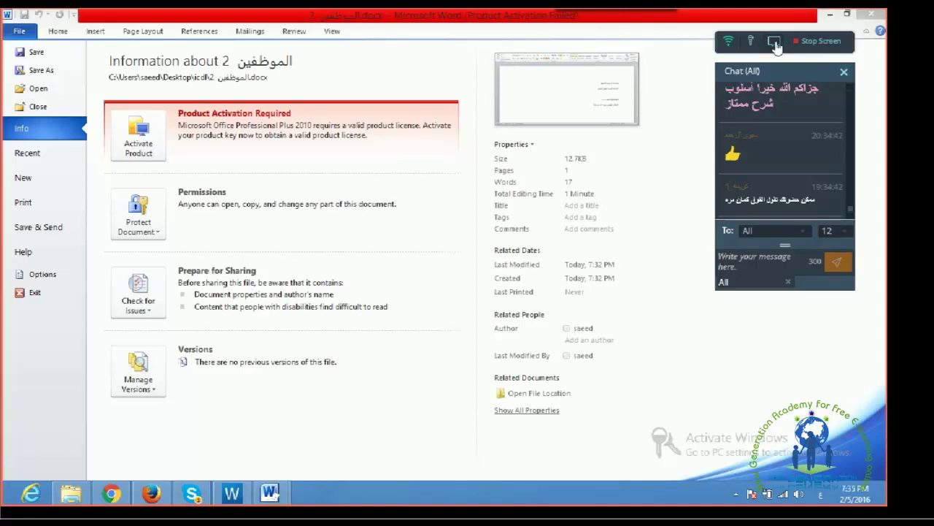
left_click(774, 43)
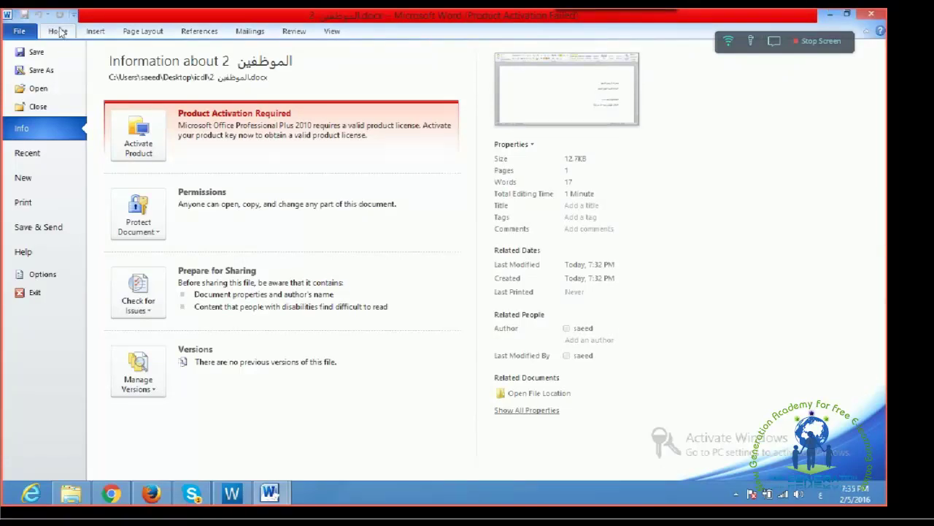
left_click(41, 70)
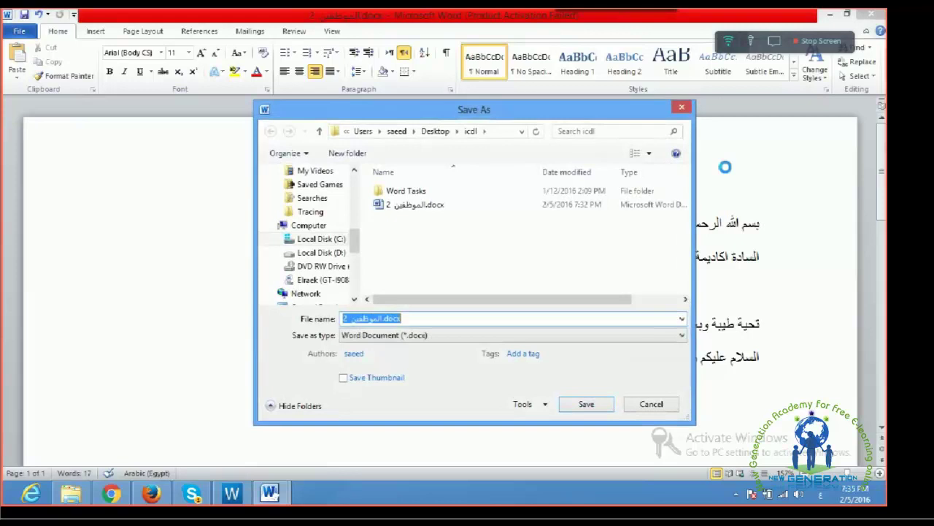
key("Escape")
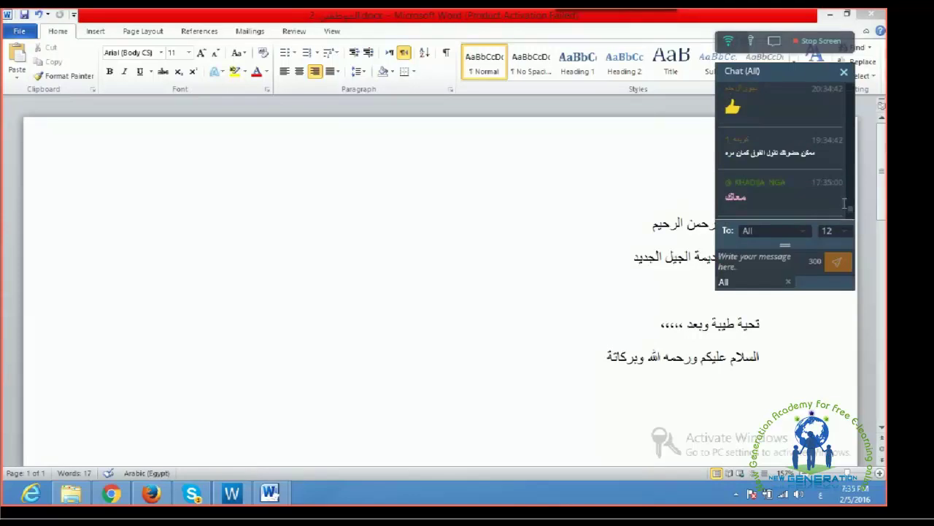
left_click(764, 261)
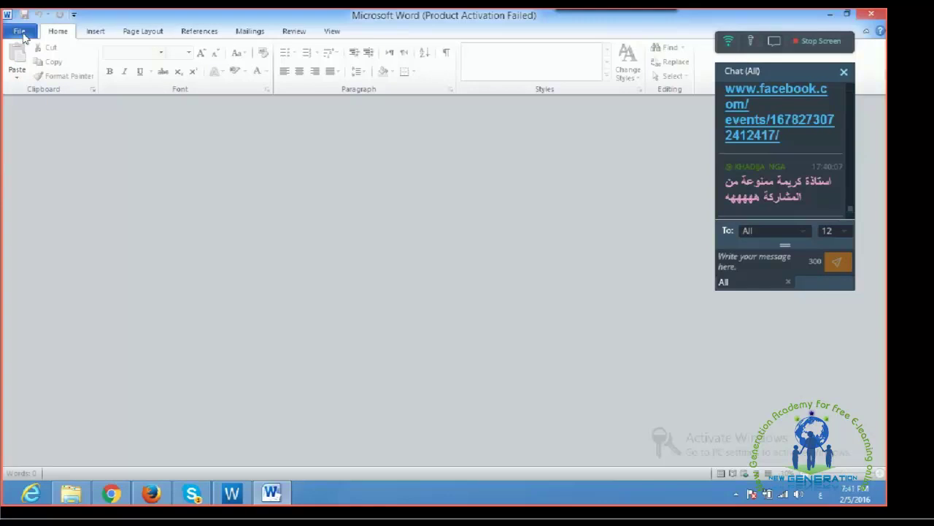
- Examine the recent documents list and the Open dialog as ways to reopen saved files
left_click(20, 32)
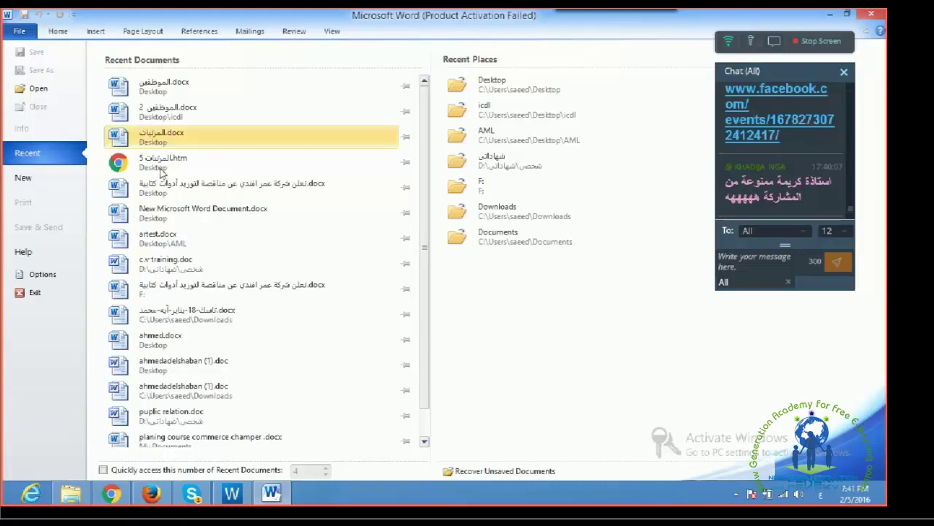
scroll(209, 292, "down", 1)
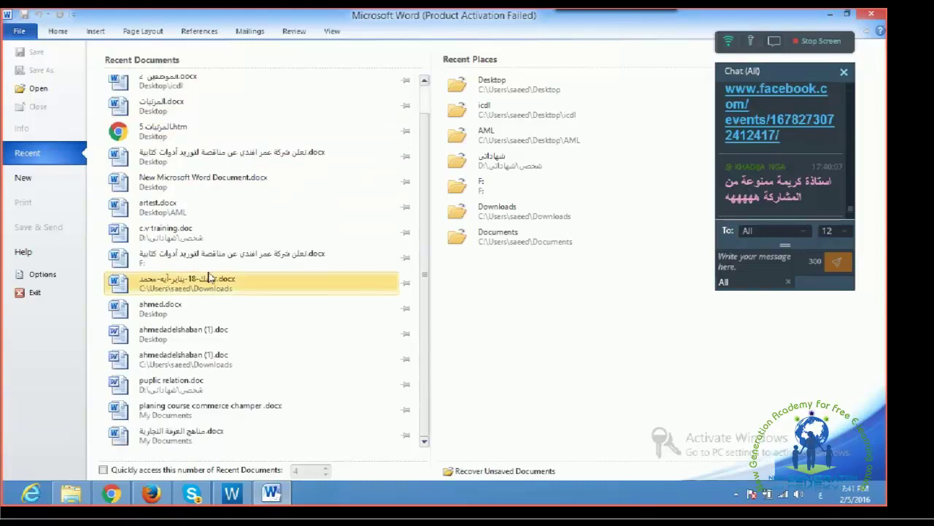
scroll(210, 277, "up", 1)
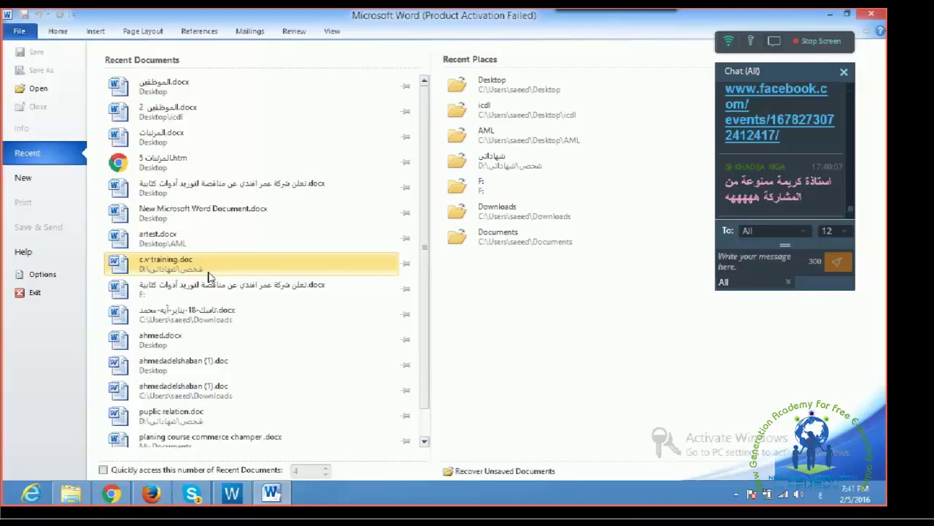
left_click(36, 87)
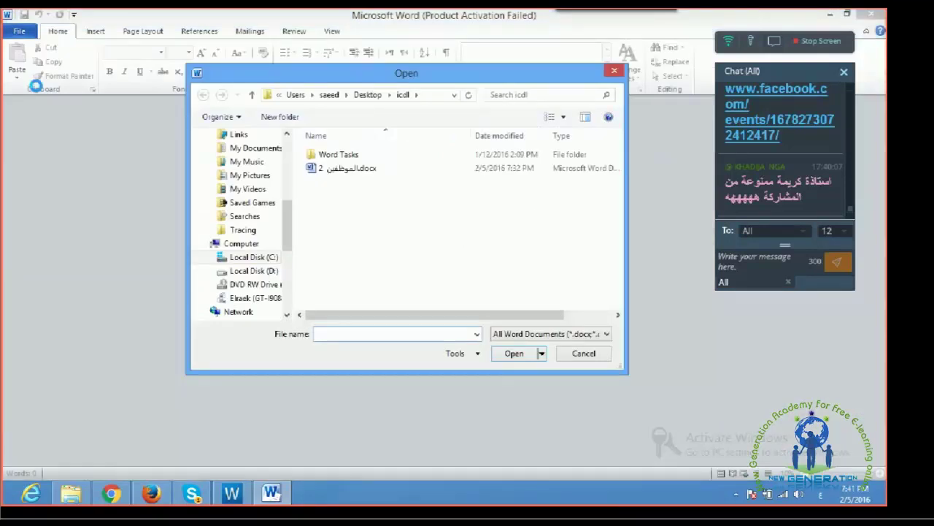
left_click(613, 72)
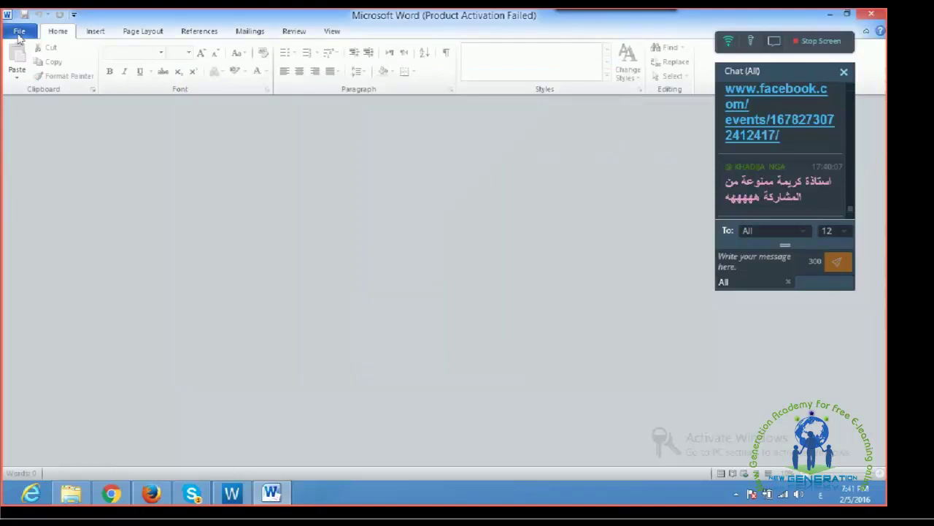
left_click(19, 34)
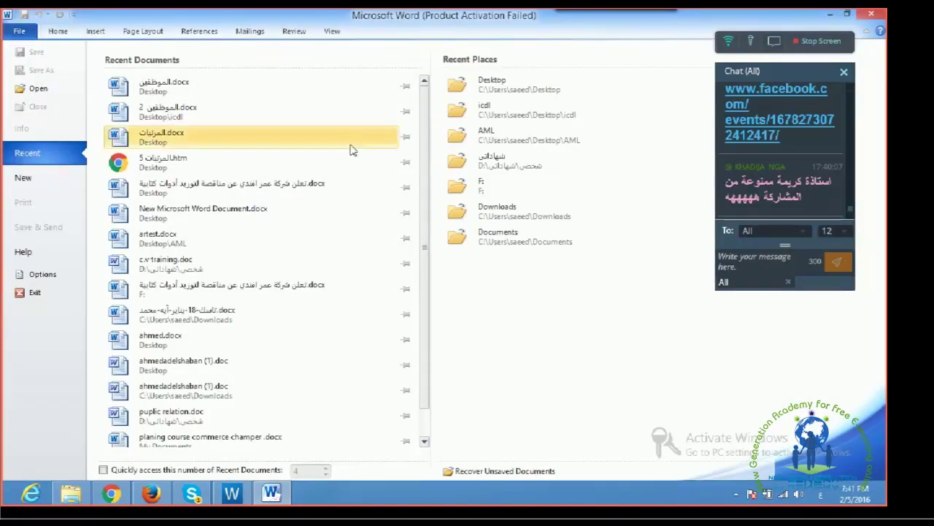
scroll(352, 151, "down", 1)
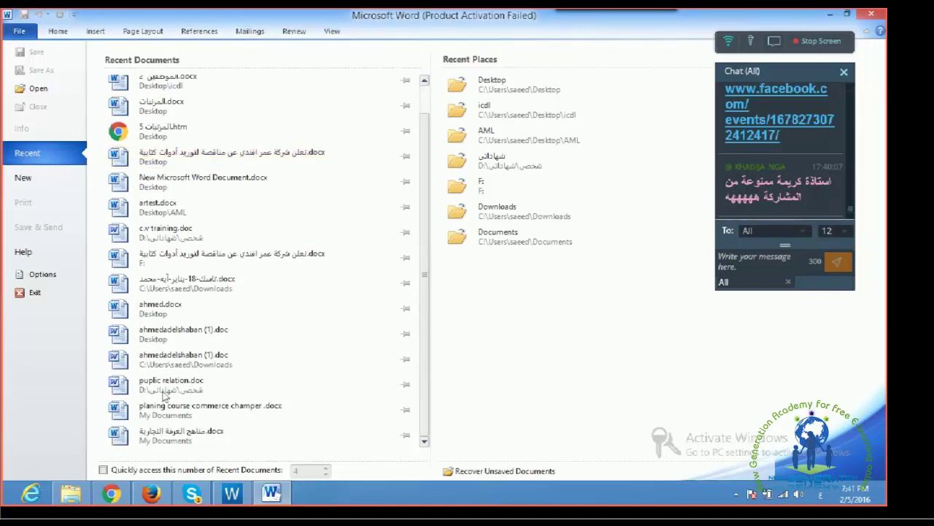
- Reopen الموظفين 2.docx from the recent documents list and look through its text
scroll(153, 102, "up", 1)
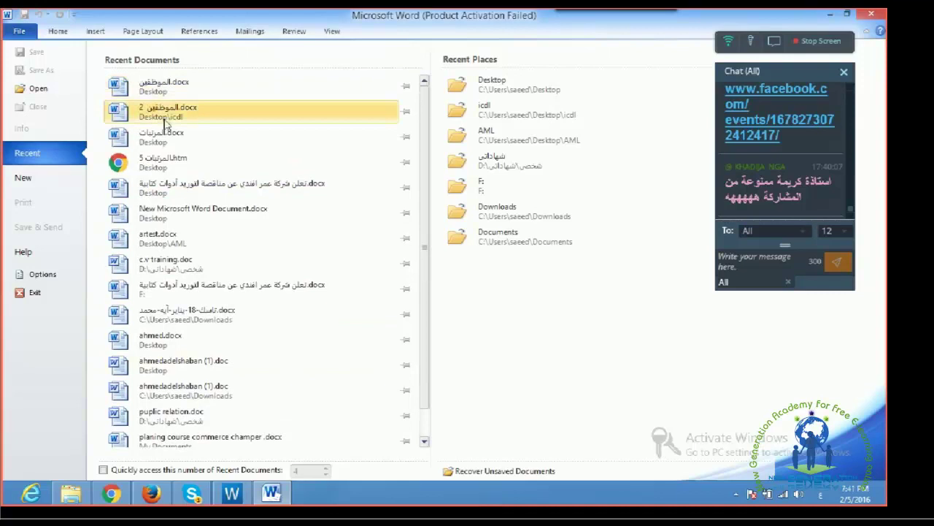
left_click(168, 113)
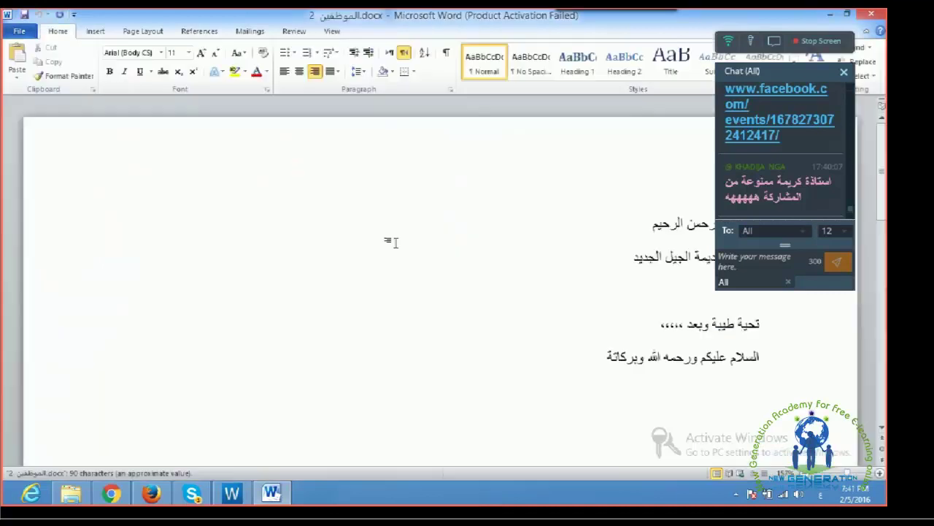
scroll(484, 232, "down", 4)
scroll(484, 231, "up", 4)
- Open the original الموظفين.docx from the desktop in place of the copy
left_click(20, 30)
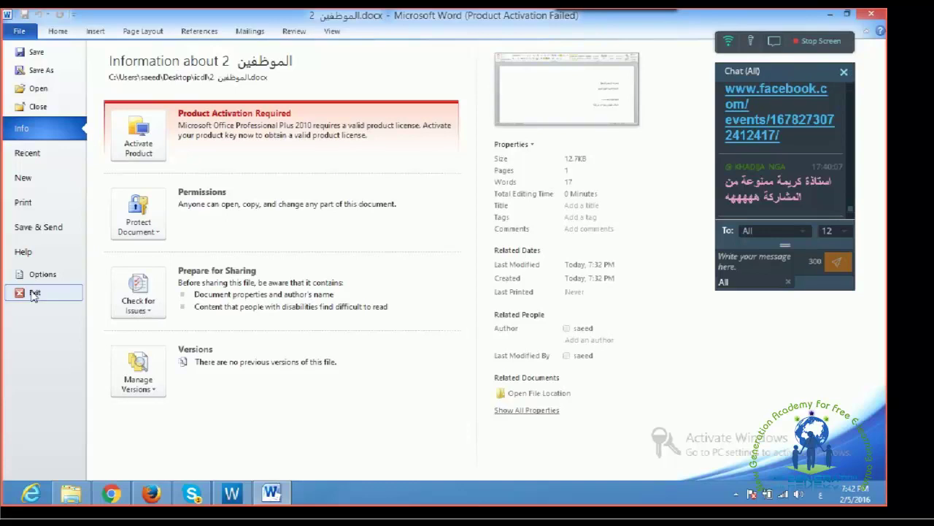
left_click(33, 294)
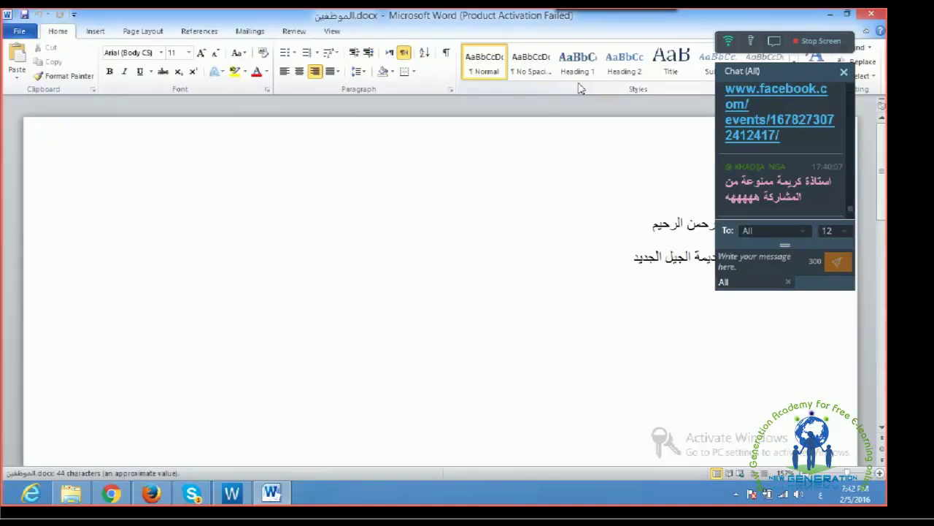
key("Escape")
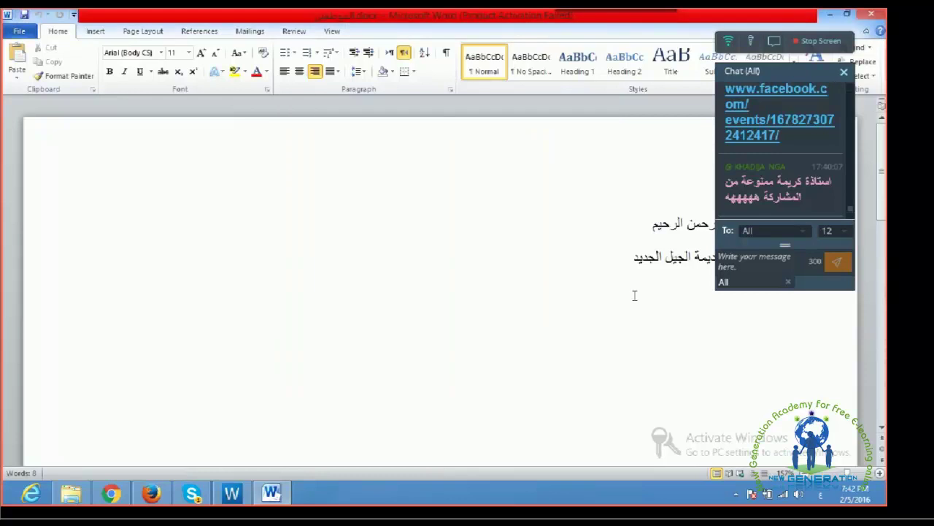
- Review the document information, recent files, new document templates and print settings, and return to the text of الموظفين.docx
left_click(8, 32)
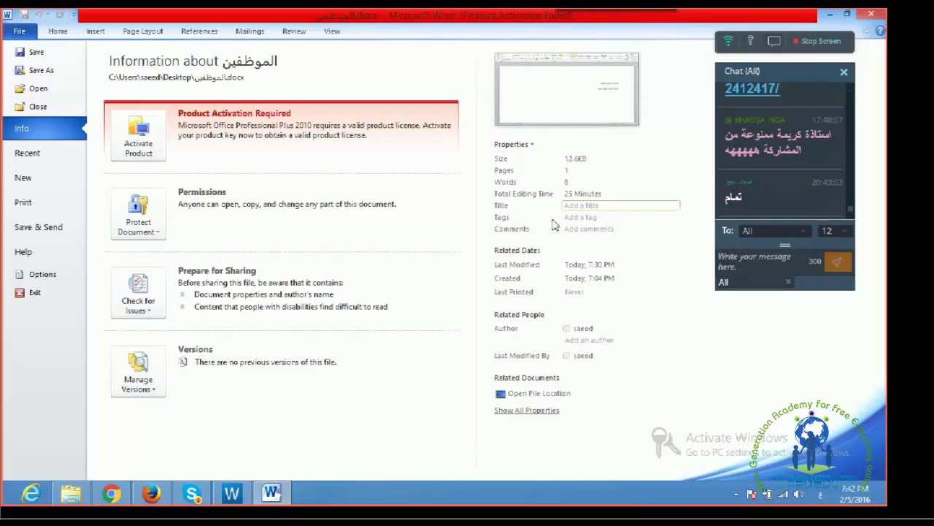
left_click(29, 155)
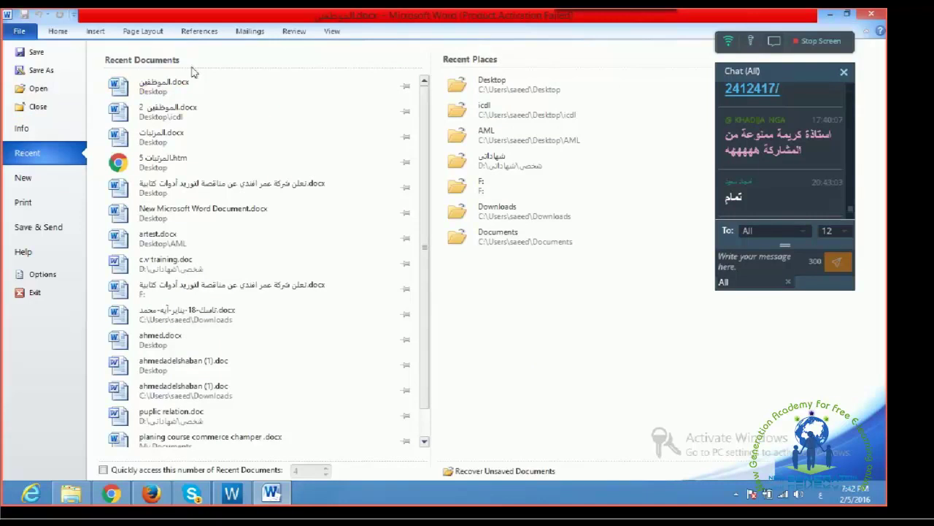
key("Down")
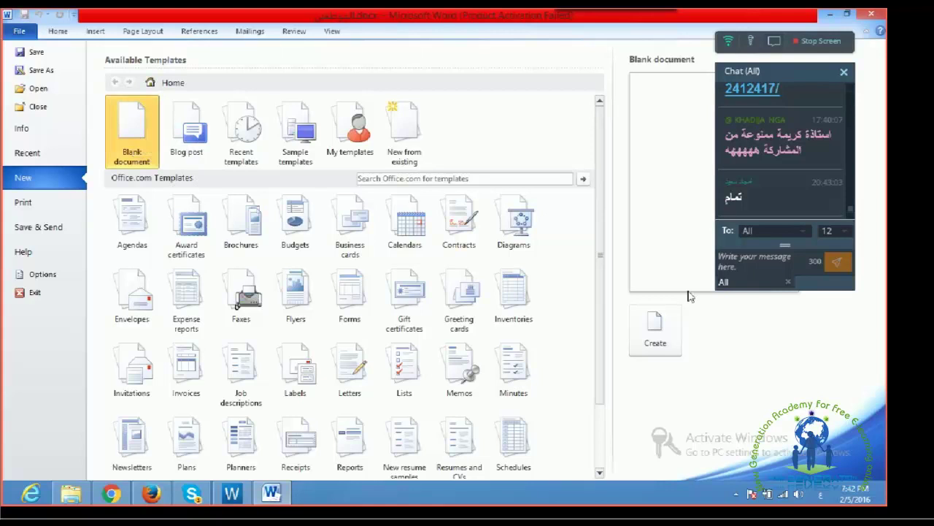
left_click(24, 202)
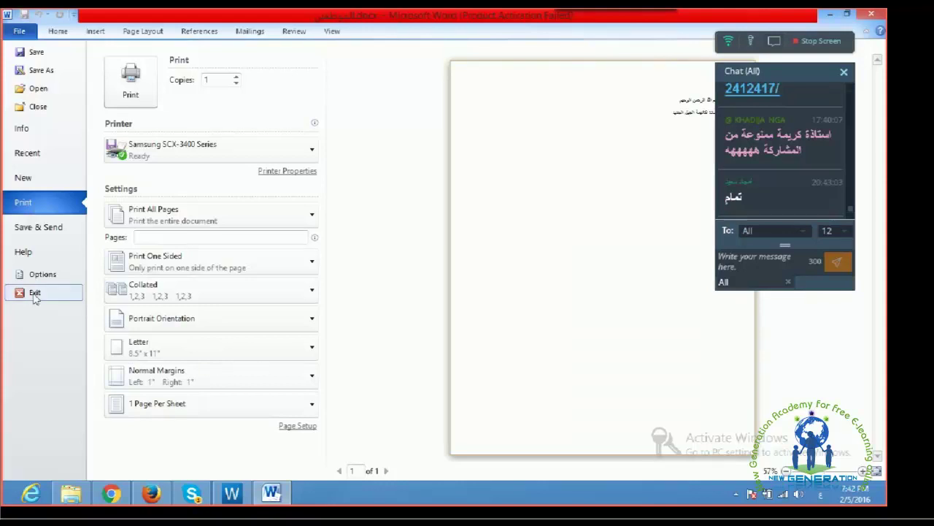
left_click(54, 35)
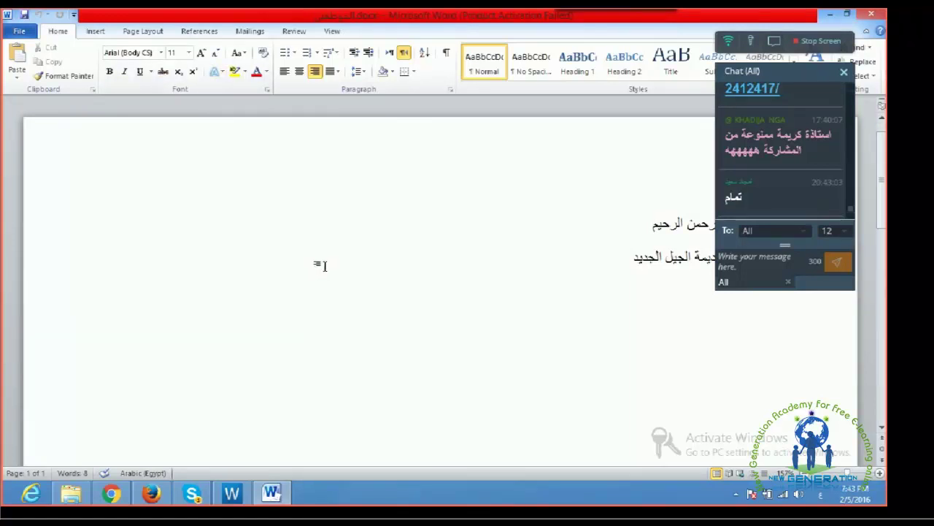
- Go to the print settings for الموظفين.docx, raise the copies to 4, and set them back to 1
left_click(17, 31)
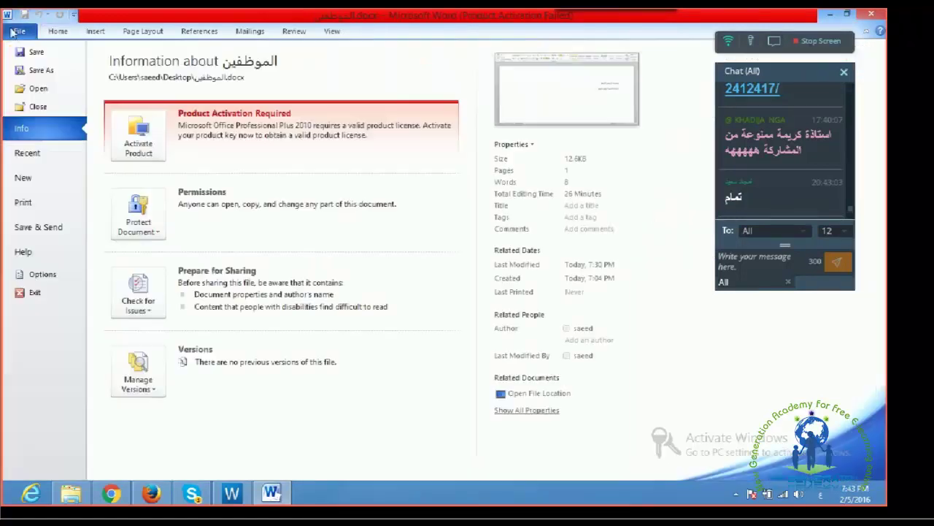
left_click(31, 209)
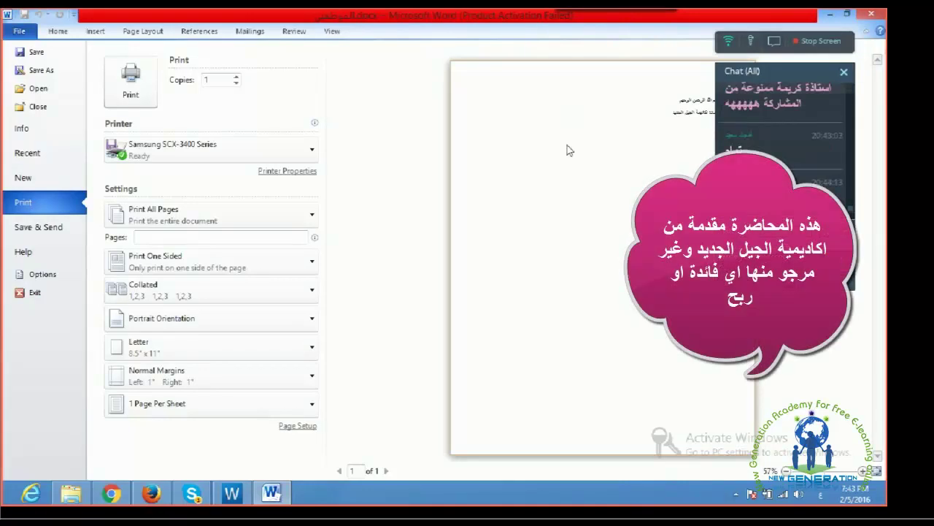
left_click(235, 77)
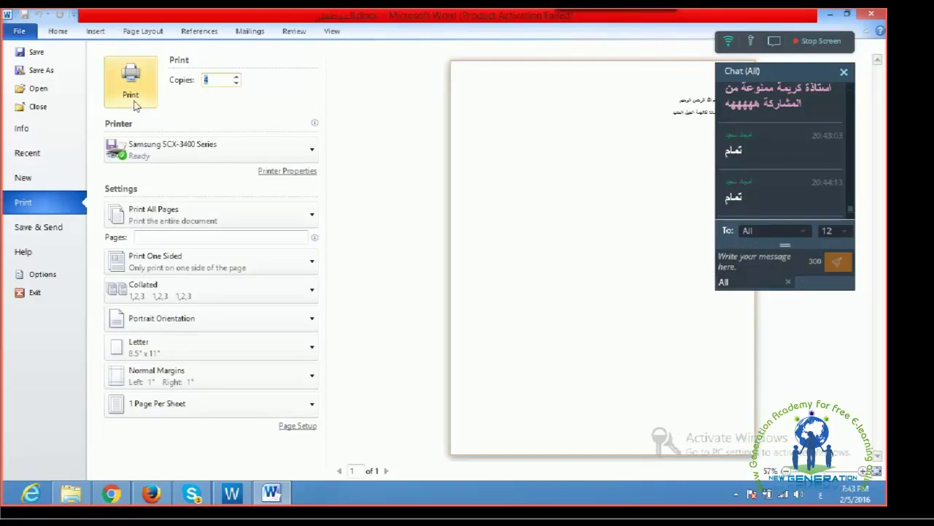
left_click(235, 77)
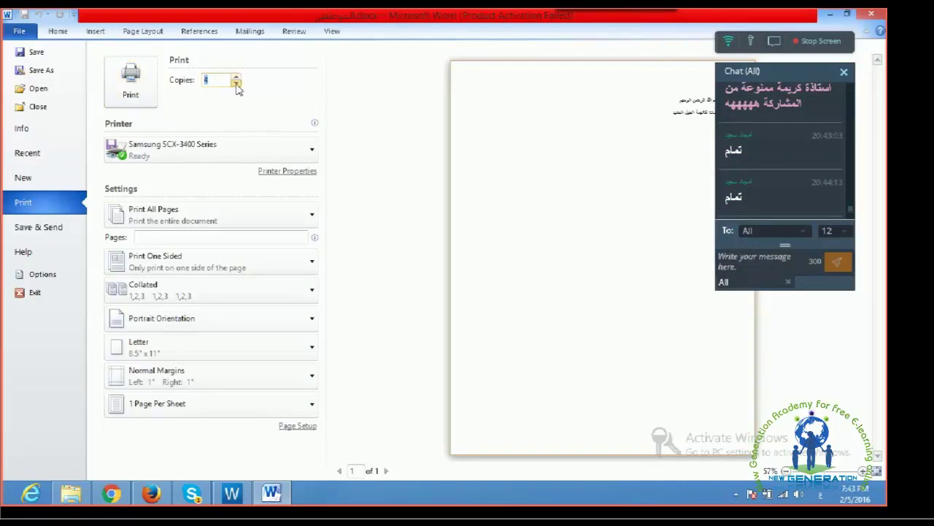
left_click(236, 83)
left_click(237, 84)
left_click(237, 83)
- Examine the list of available printers, keeping the Samsung SCX-3400 Series selected
left_click(206, 148)
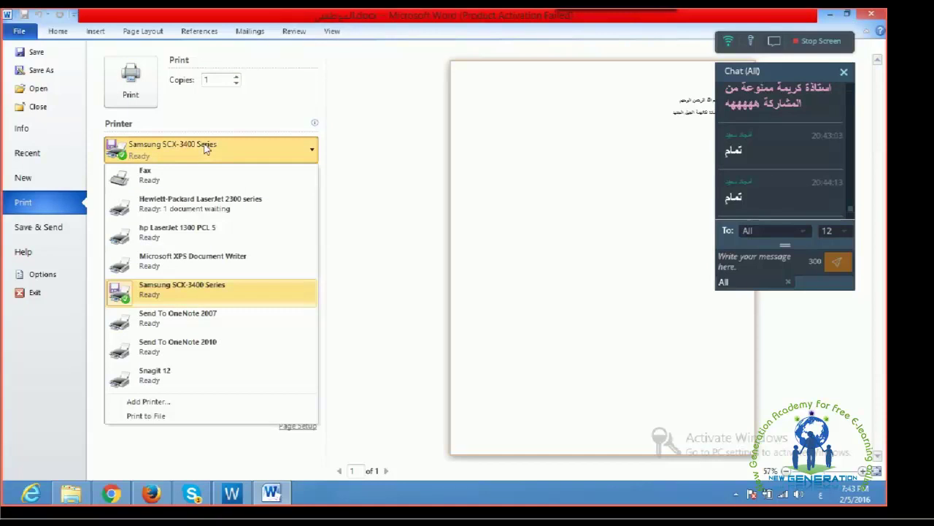
left_click(286, 148)
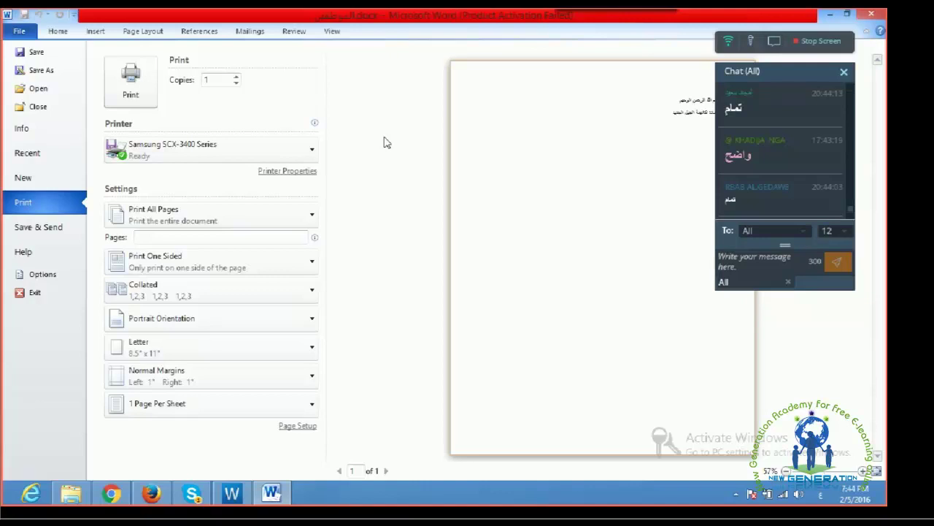
left_click(292, 157)
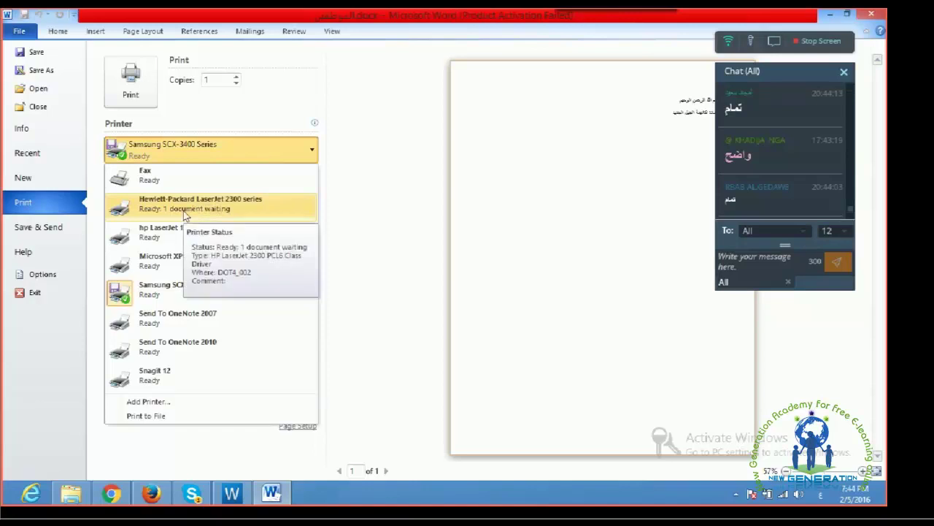
left_click(212, 151)
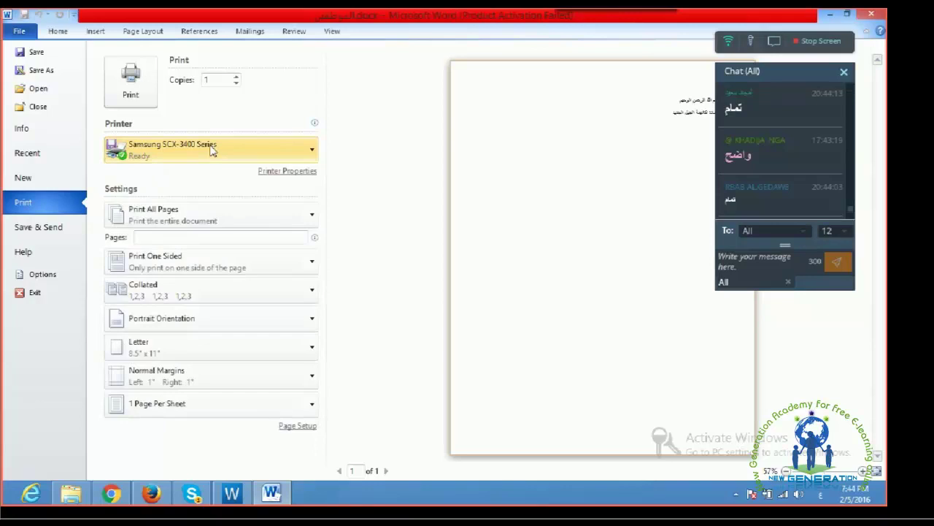